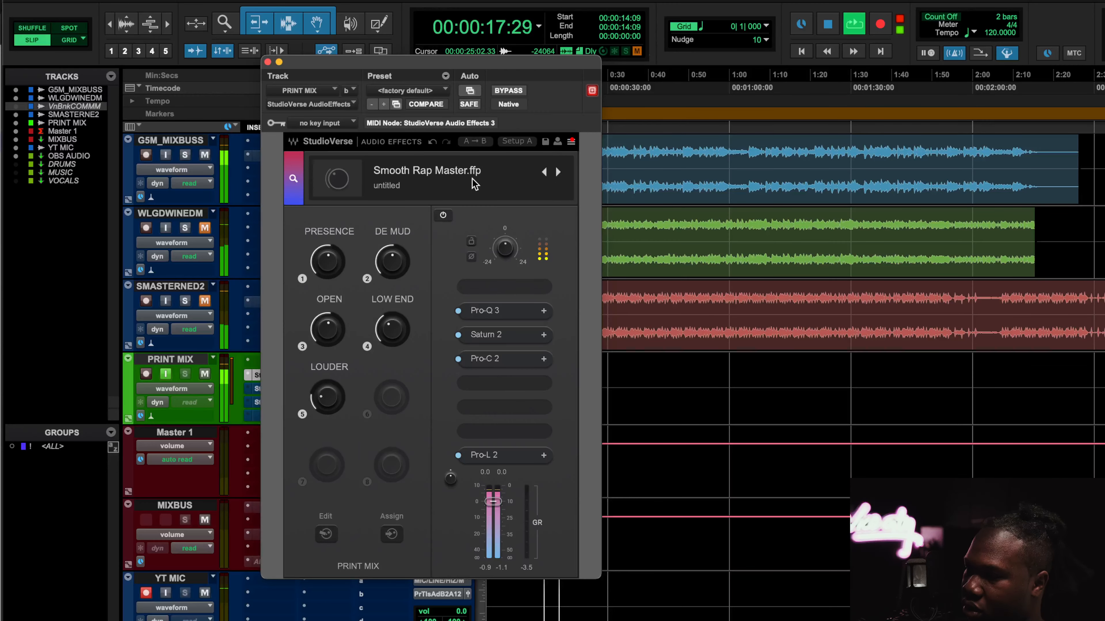
Bypass and re-enable the StudioVerse chain on PRINT MIX during playback to compare the processed sound
{"action": "left_click_drag", "start_coordinate": [441, 68], "coordinate": [307, 74]}
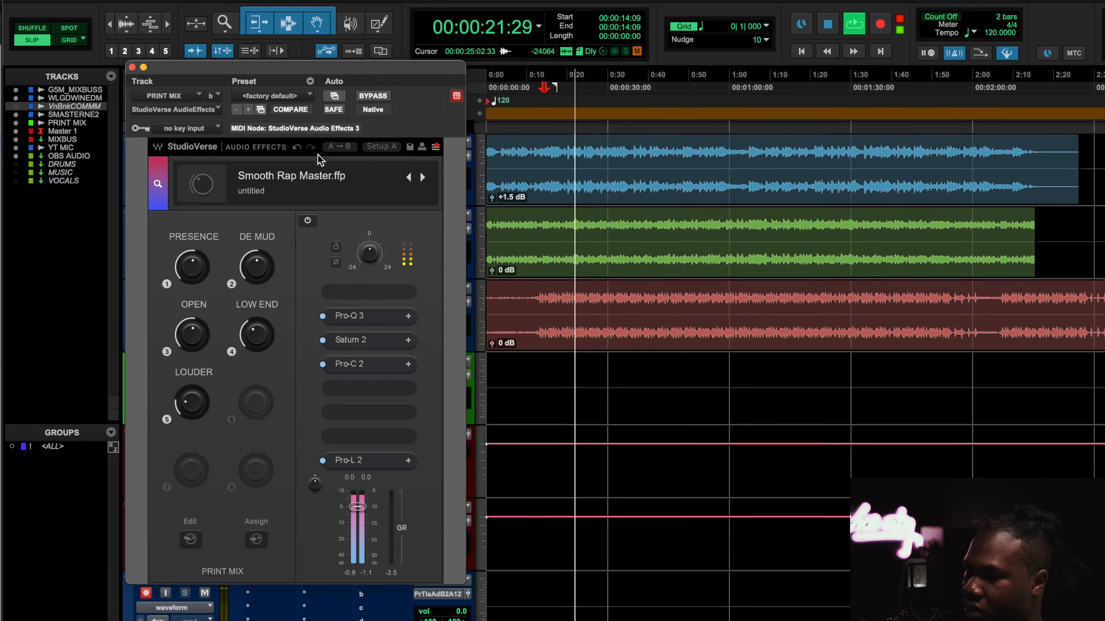
{"action": "left_click", "coordinate": [384, 96]}
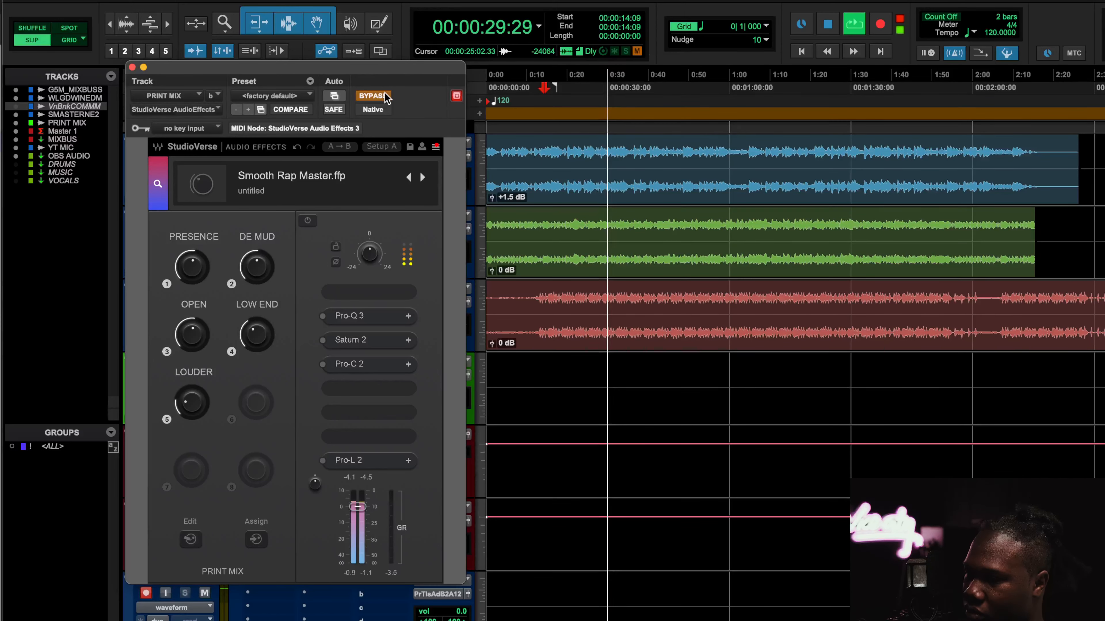
{"action": "left_click", "coordinate": [384, 96]}
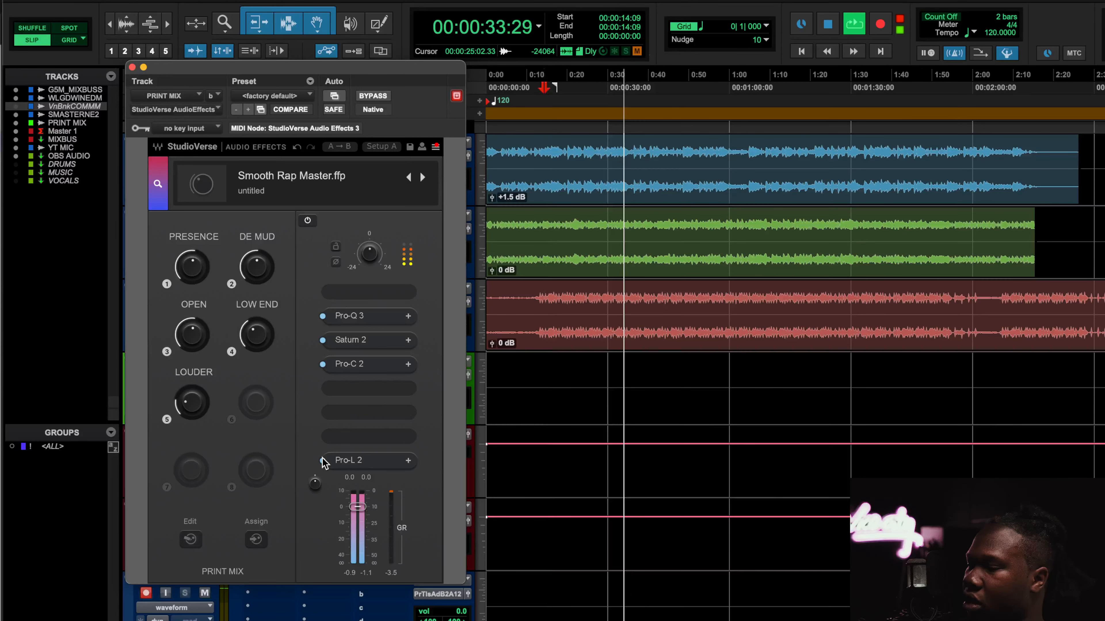
{"action": "key", "text": "space"}
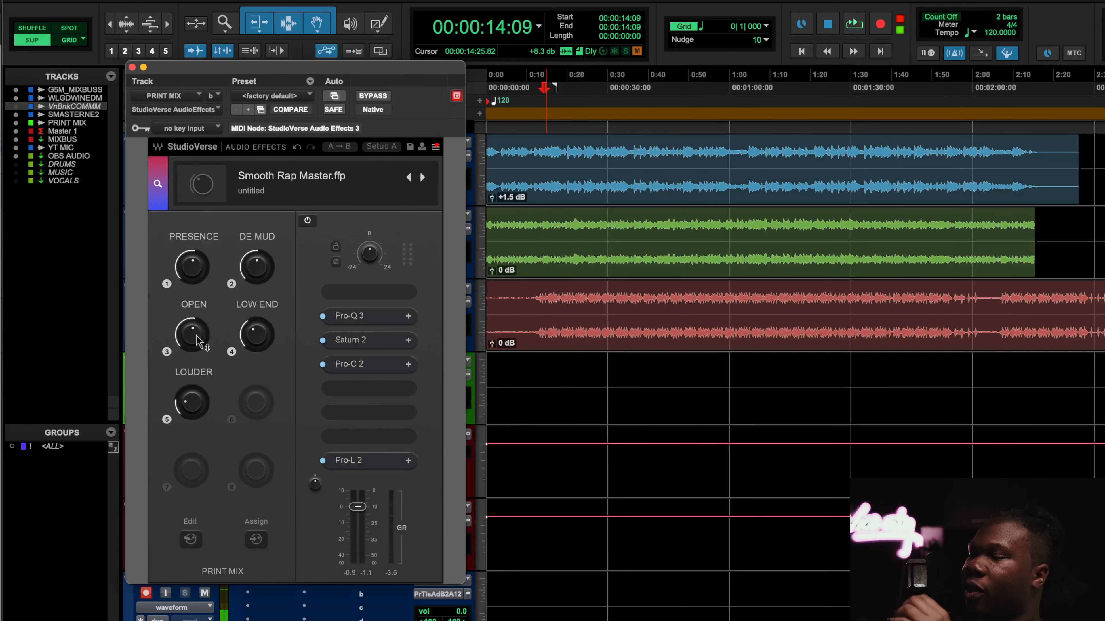
Open and close the Pro-Q 3 and Saturn 2 plugin windows from the StudioVerse chain to inspect them
{"action": "mouse_move", "coordinate": [196, 336]}
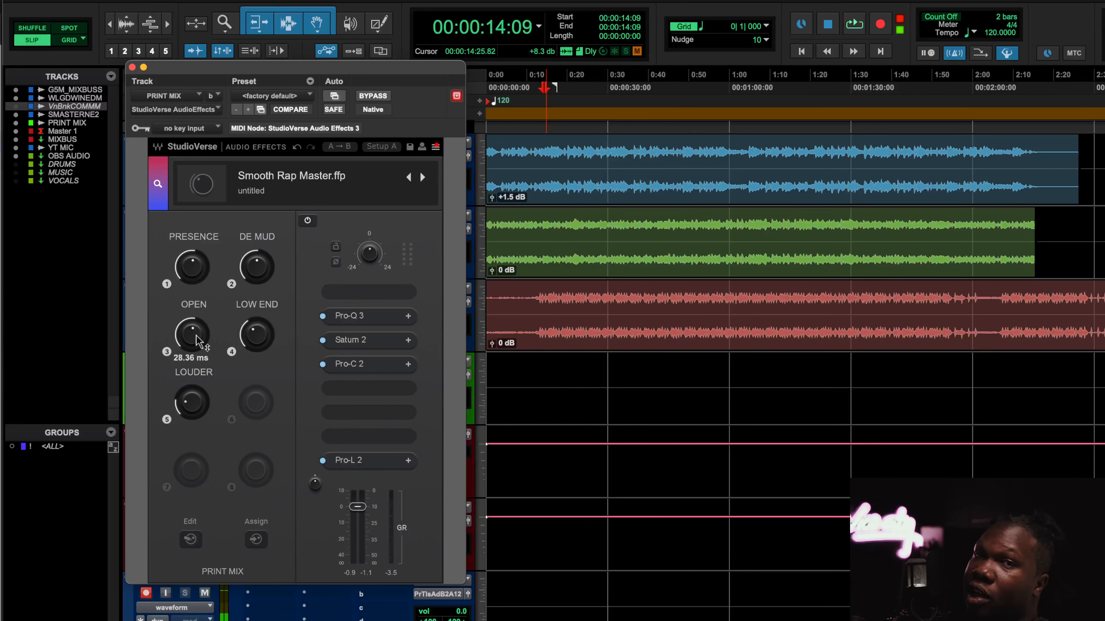
{"action": "left_click", "coordinate": [366, 316]}
{"action": "left_click", "coordinate": [240, 73]}
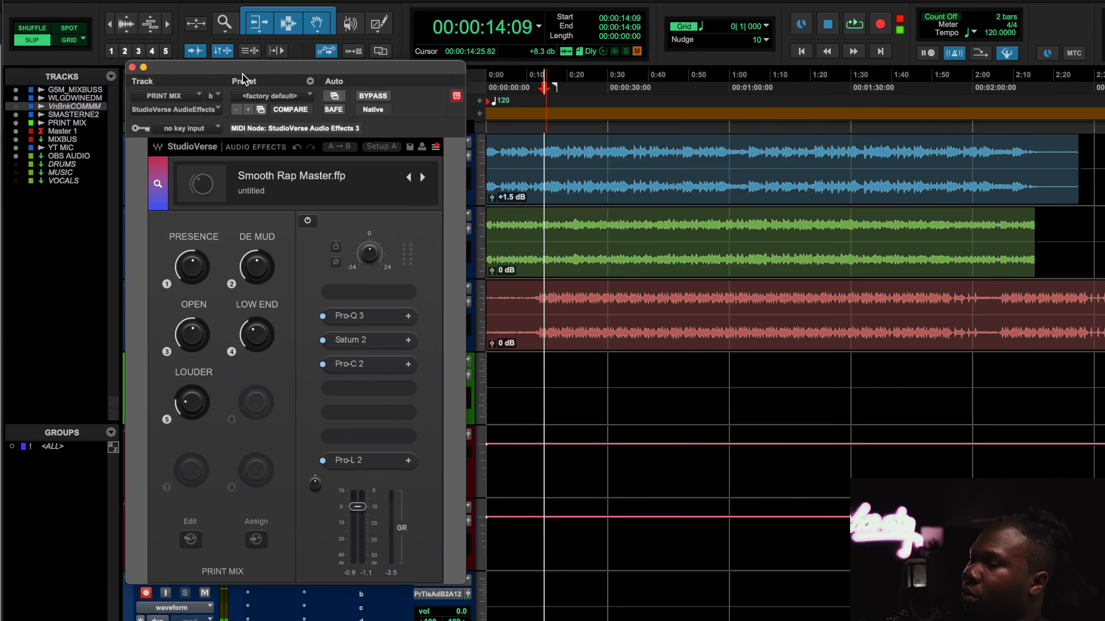
{"action": "left_click", "coordinate": [363, 344]}
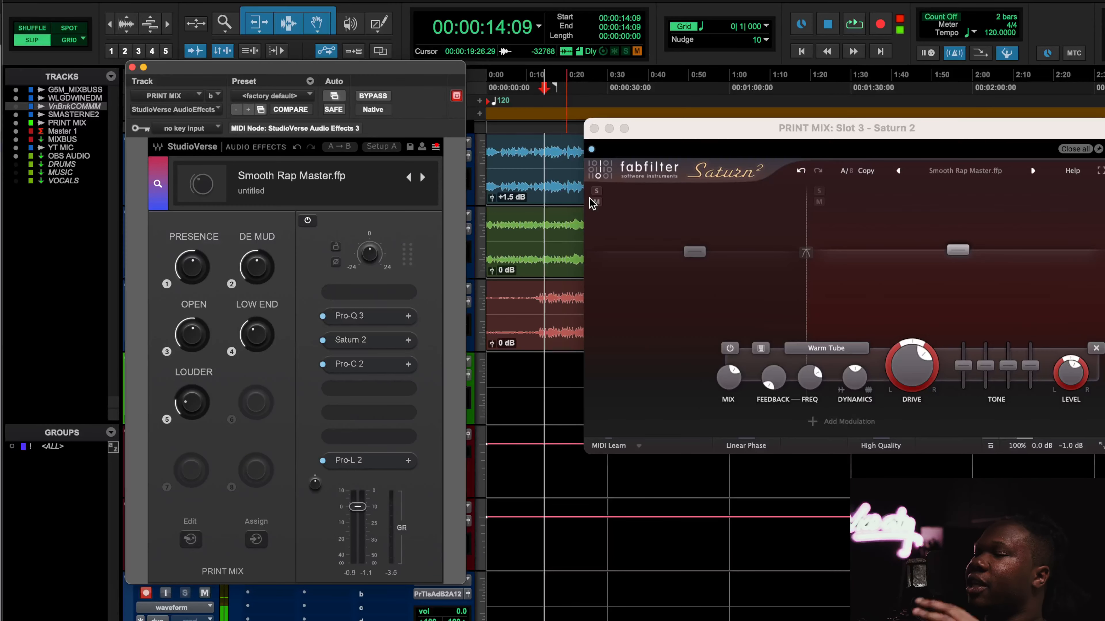
{"action": "left_click_drag", "start_coordinate": [622, 151], "coordinate": [452, 151]}
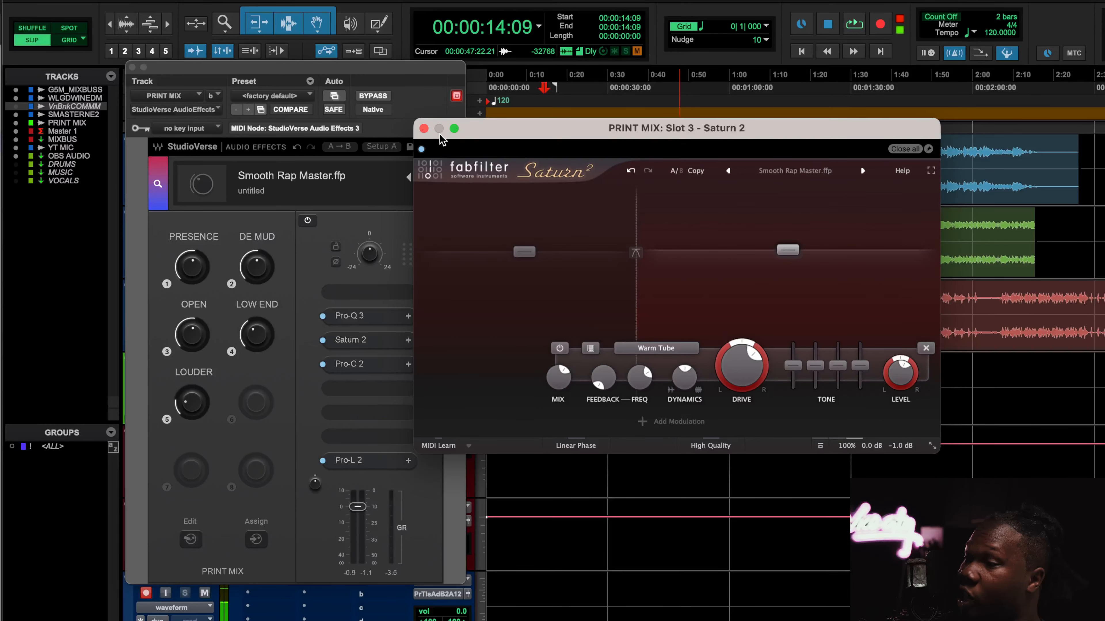
{"action": "left_click", "coordinate": [423, 129]}
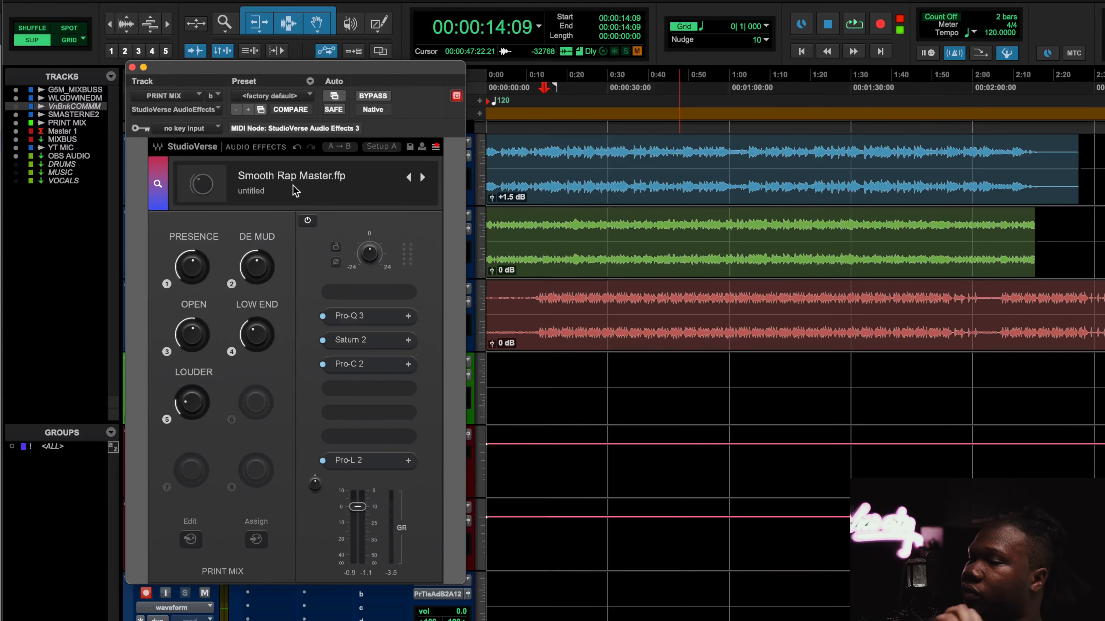
Inspect the Pro-C 2 plugin window and the StudioVerse settings menu, closing each afterward
{"action": "left_click", "coordinate": [354, 367]}
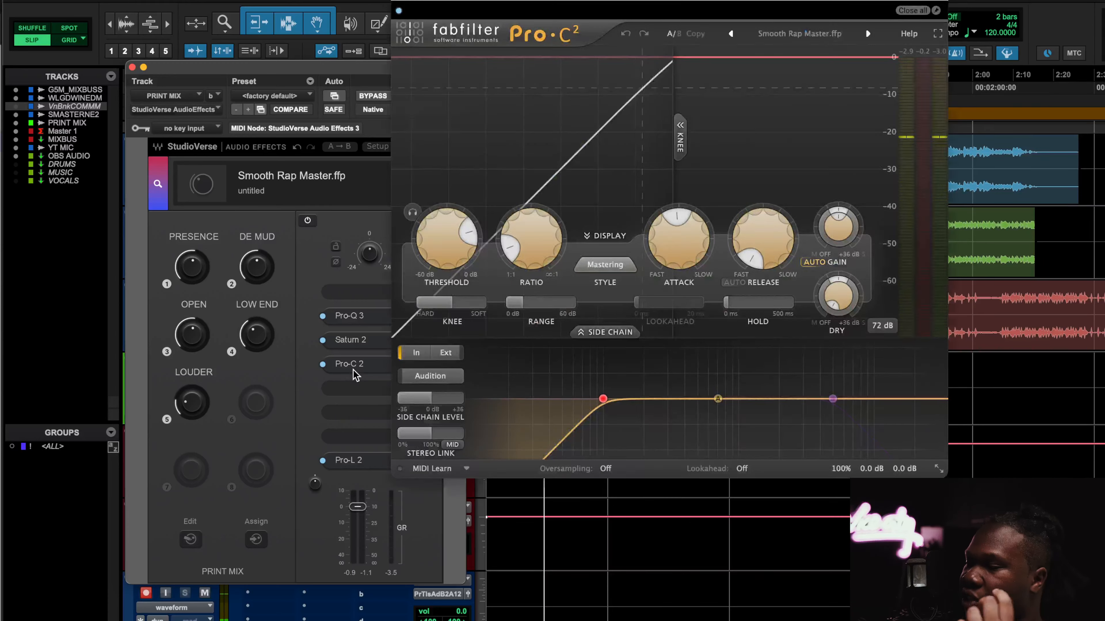
{"action": "left_click", "coordinate": [399, 6]}
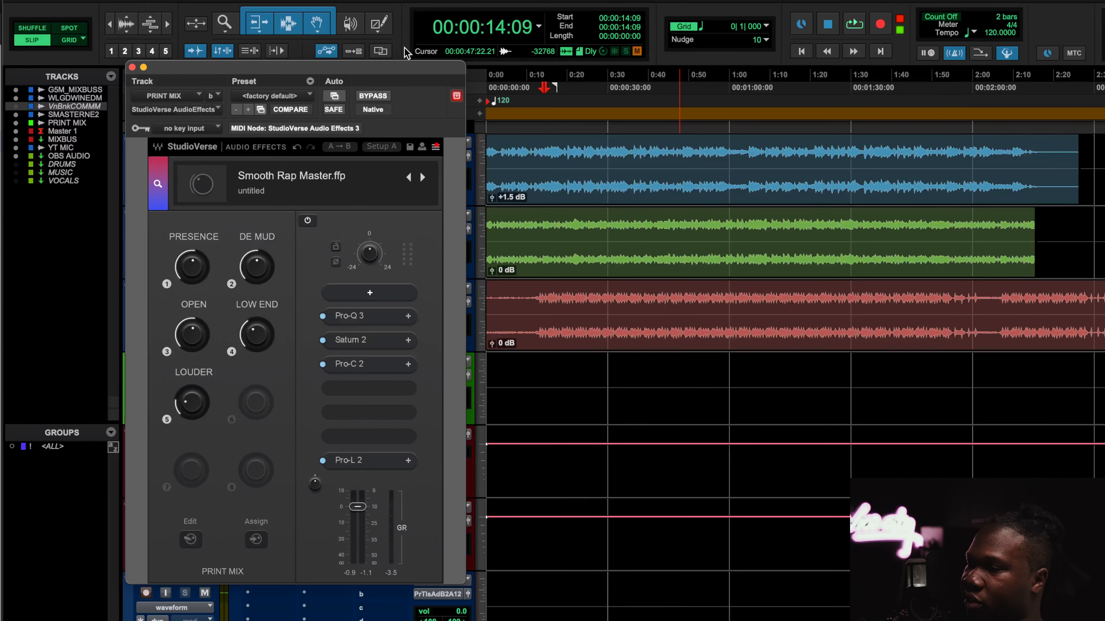
{"action": "left_click", "coordinate": [435, 146]}
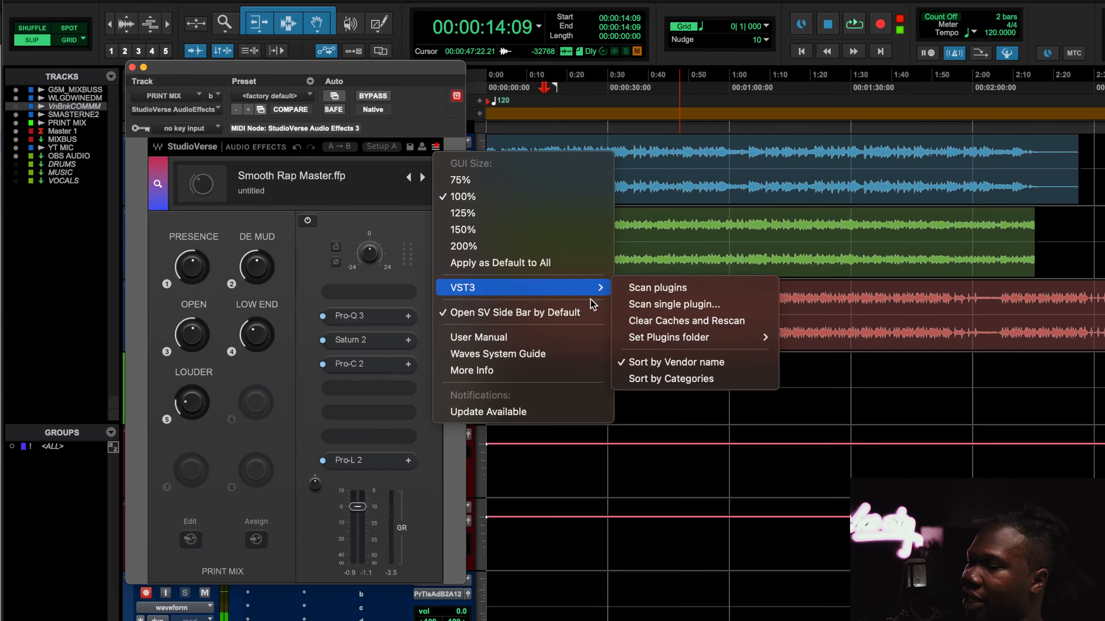
{"action": "left_click", "coordinate": [383, 233]}
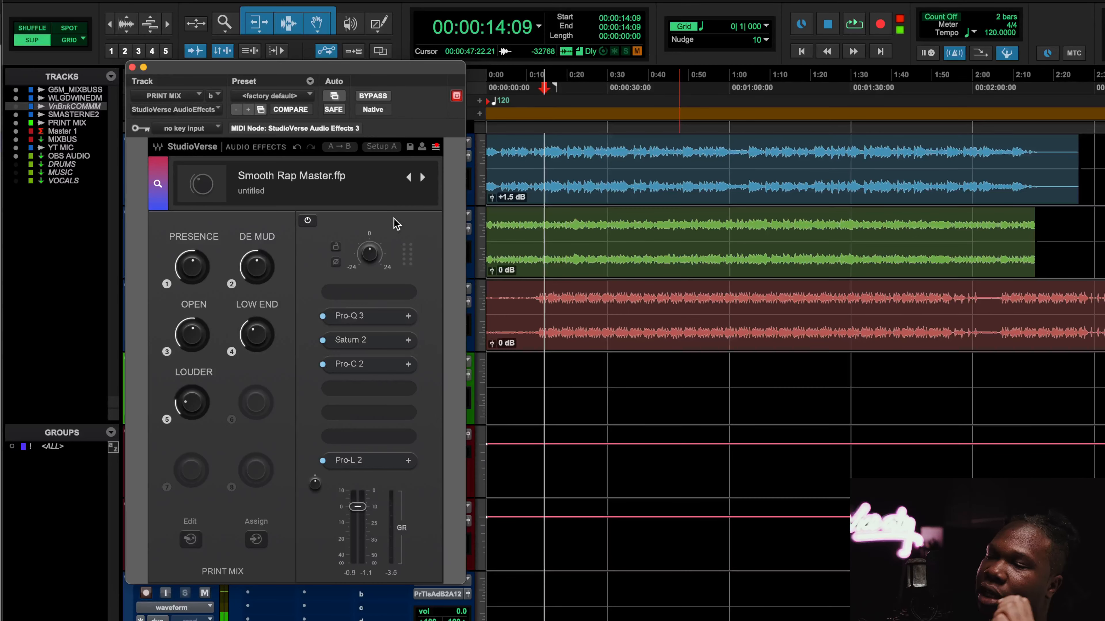
Open Pro-Q 3 and nudge the DE MUD macro during playback while watching the EQ curve
{"action": "left_click", "coordinate": [357, 317]}
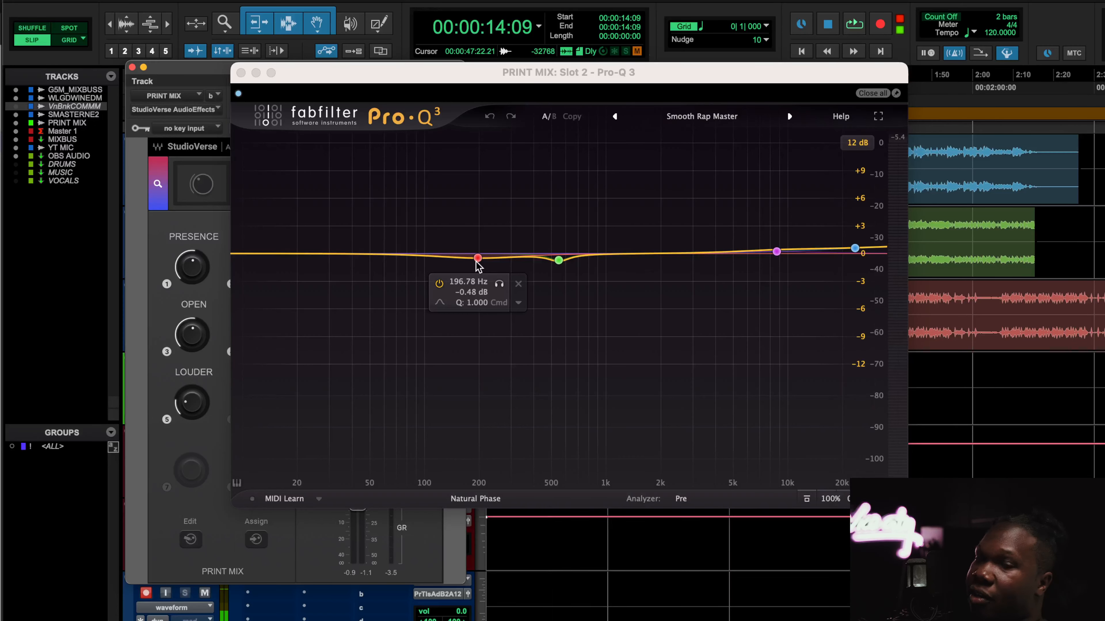
{"action": "left_click", "coordinate": [241, 73]}
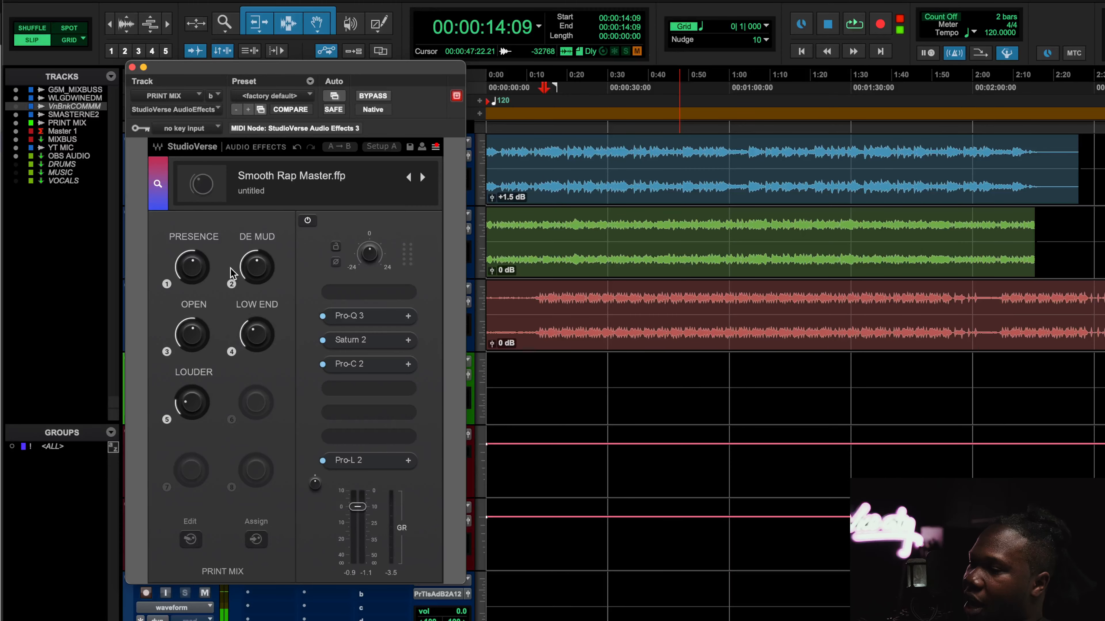
{"action": "left_click", "coordinate": [344, 317]}
{"action": "left_click_drag", "start_coordinate": [500, 74], "coordinate": [634, 74]}
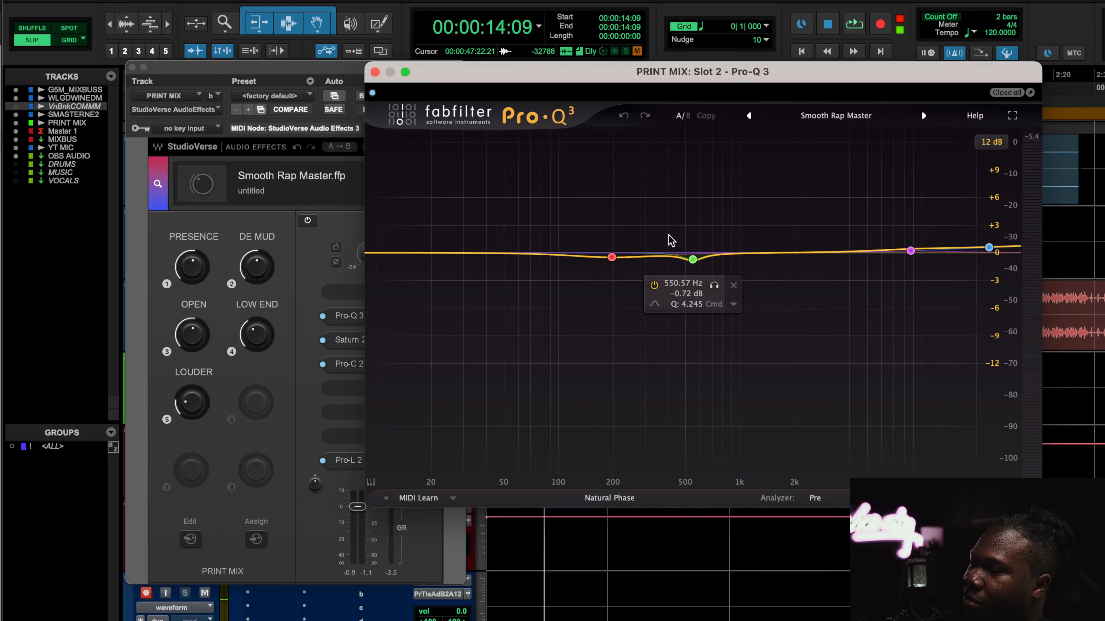
{"action": "key", "text": "space"}
{"action": "mouse_move", "coordinate": [266, 250]}
{"action": "left_mouse_down"}
{"action": "mouse_move", "coordinate": [266, 231]}
{"action": "mouse_move", "coordinate": [258, 267]}
{"action": "left_mouse_up"}
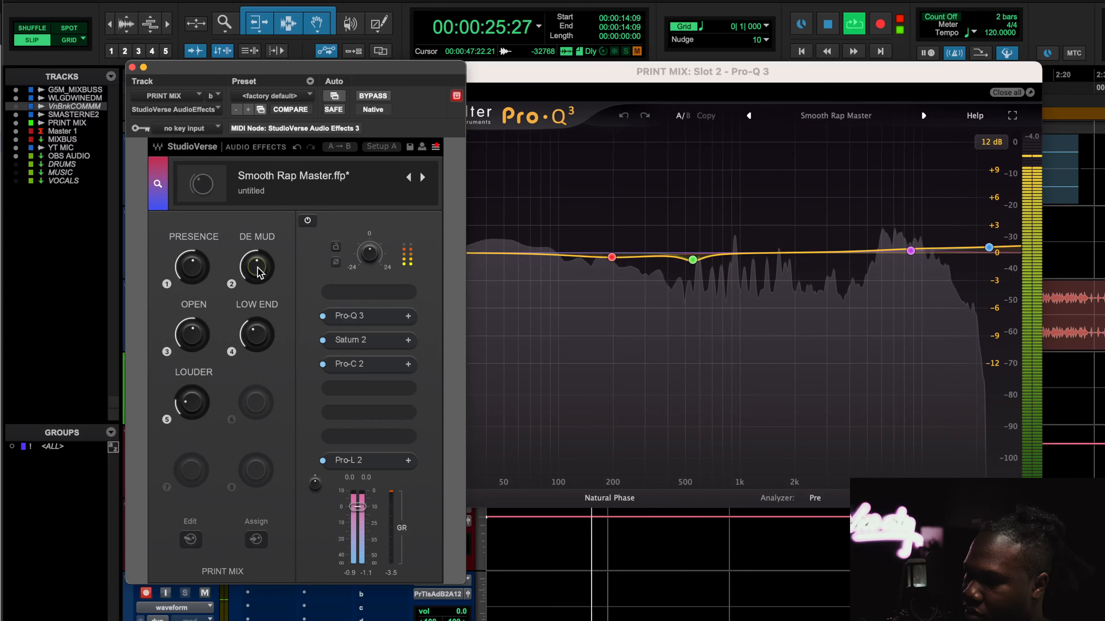
{"action": "key", "text": "space"}
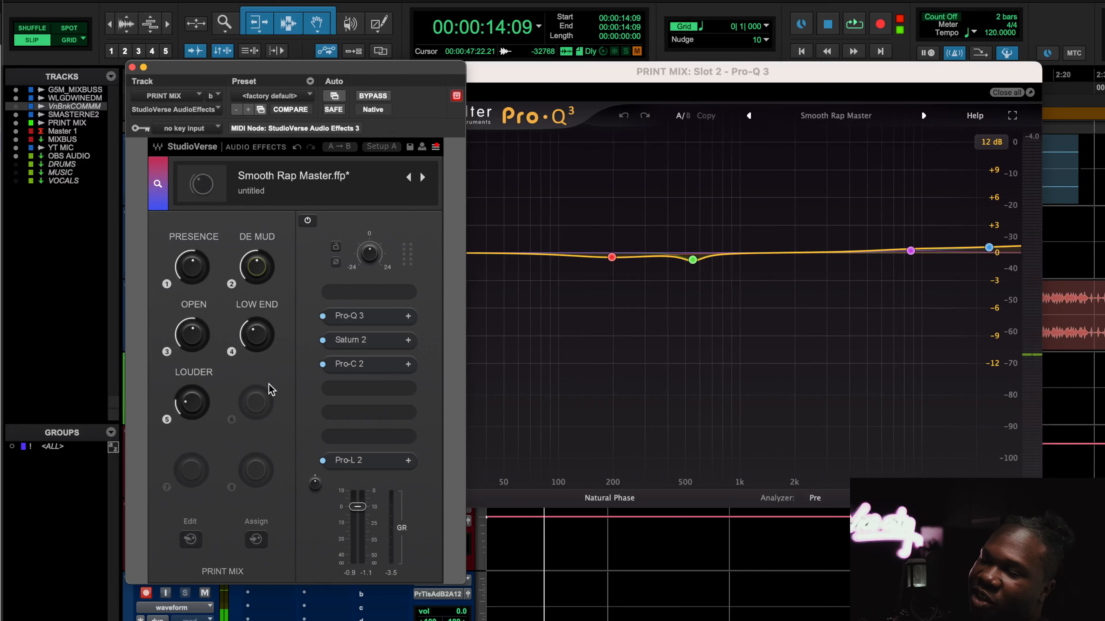
Adjust and reset the PRESENCE macro during playback while monitoring the Saturn 2 window
{"action": "key", "text": "space"}
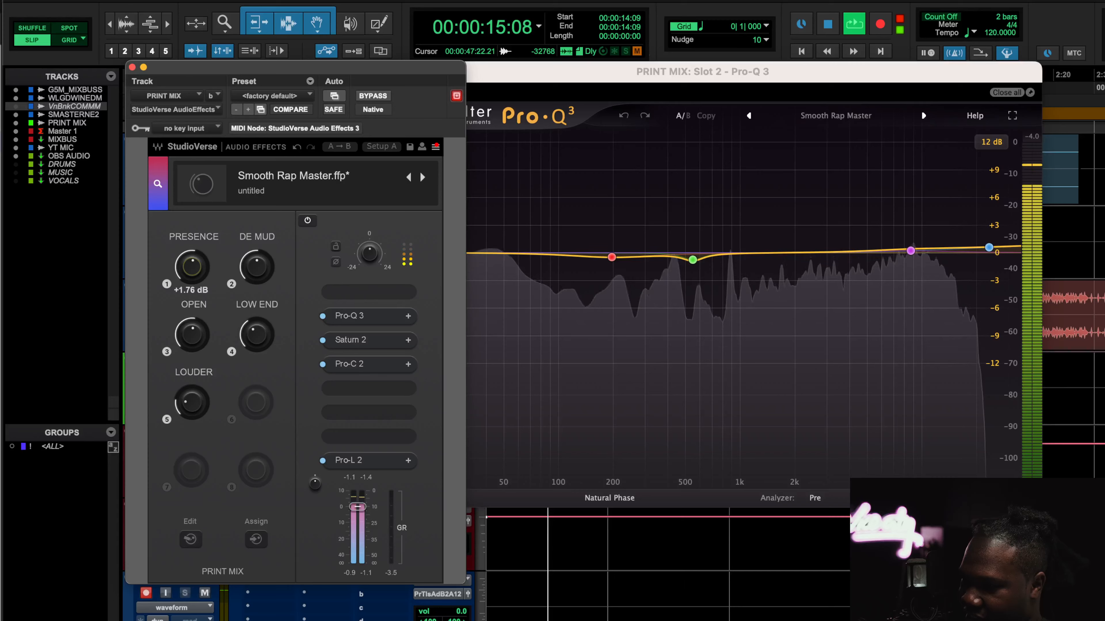
{"action": "mouse_move", "coordinate": [193, 270]}
{"action": "left_mouse_down"}
{"action": "mouse_move", "coordinate": [190, 256]}
{"action": "mouse_move", "coordinate": [190, 274]}
{"action": "left_mouse_up"}
{"action": "left_click", "coordinate": [365, 344]}
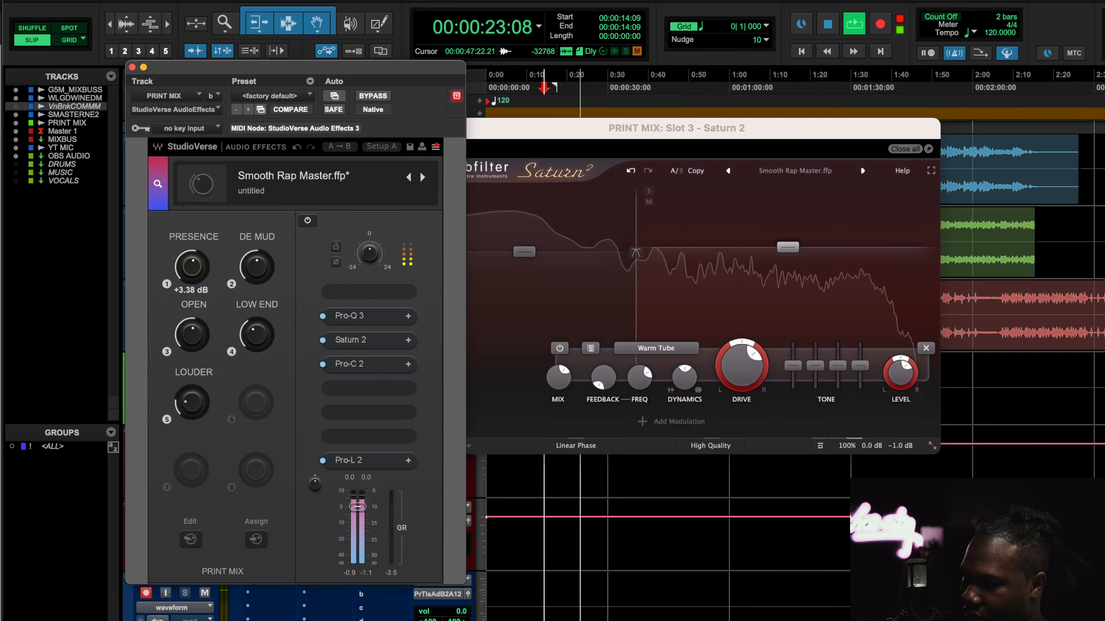
{"action": "double_click", "coordinate": [192, 267]}
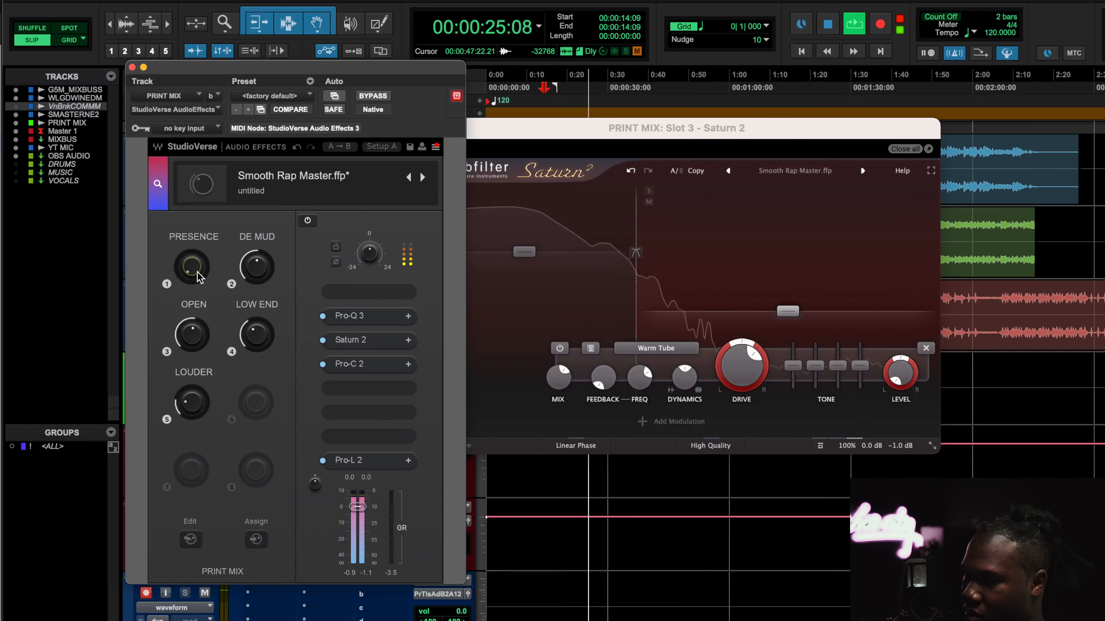
{"action": "left_click_drag", "start_coordinate": [198, 276], "coordinate": [198, 256]}
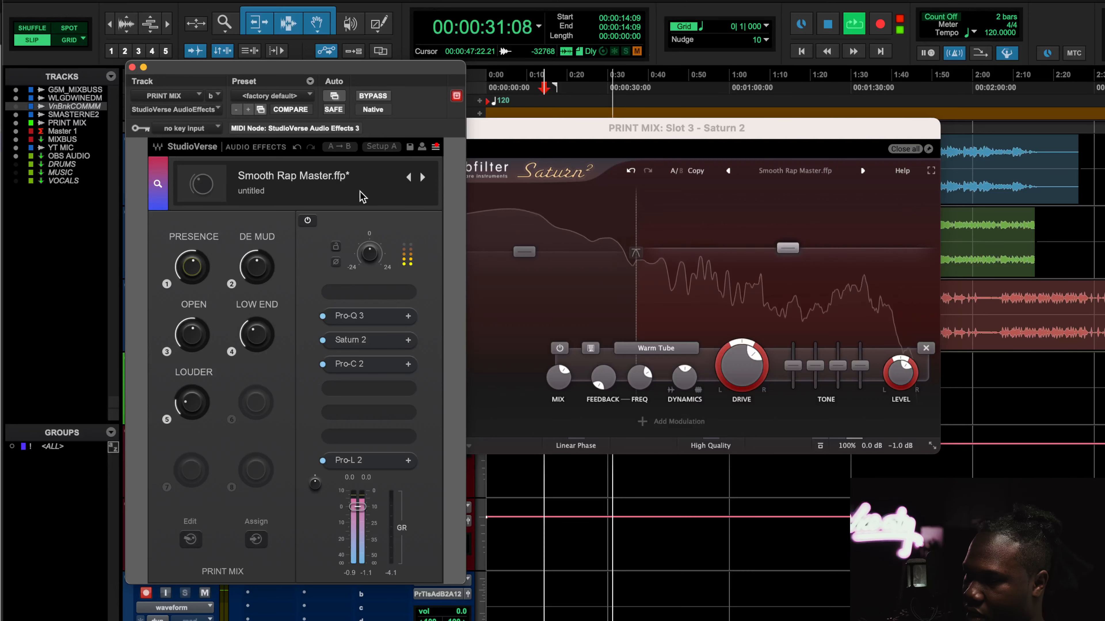
{"action": "left_click", "coordinate": [191, 275], "text": "alt"}
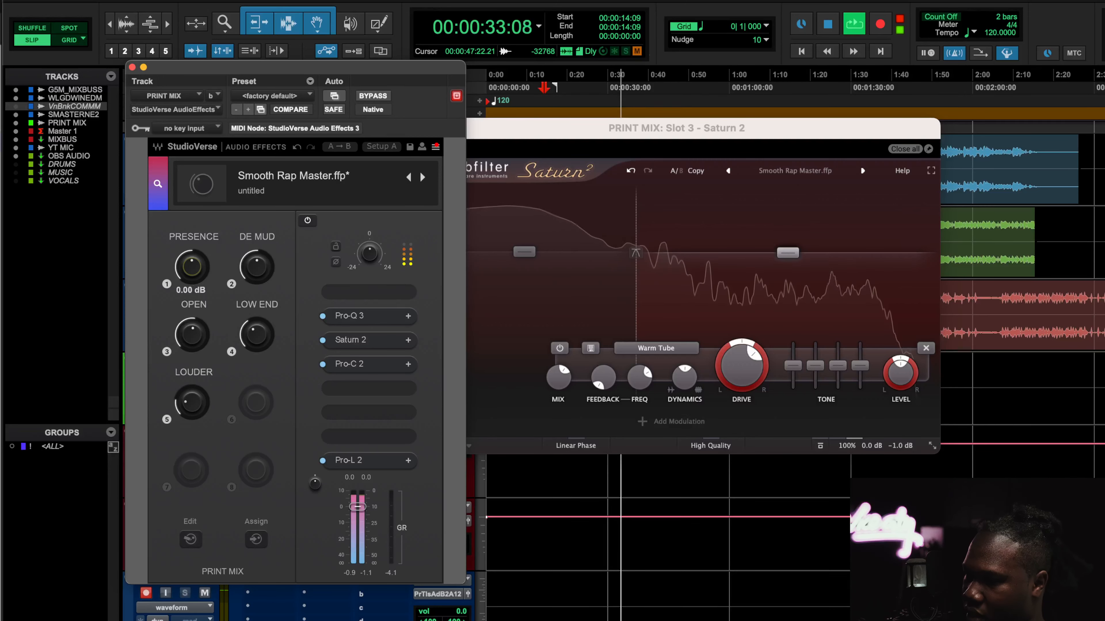
{"action": "left_click_drag", "start_coordinate": [191, 277], "coordinate": [191, 271]}
{"action": "key", "text": "space"}
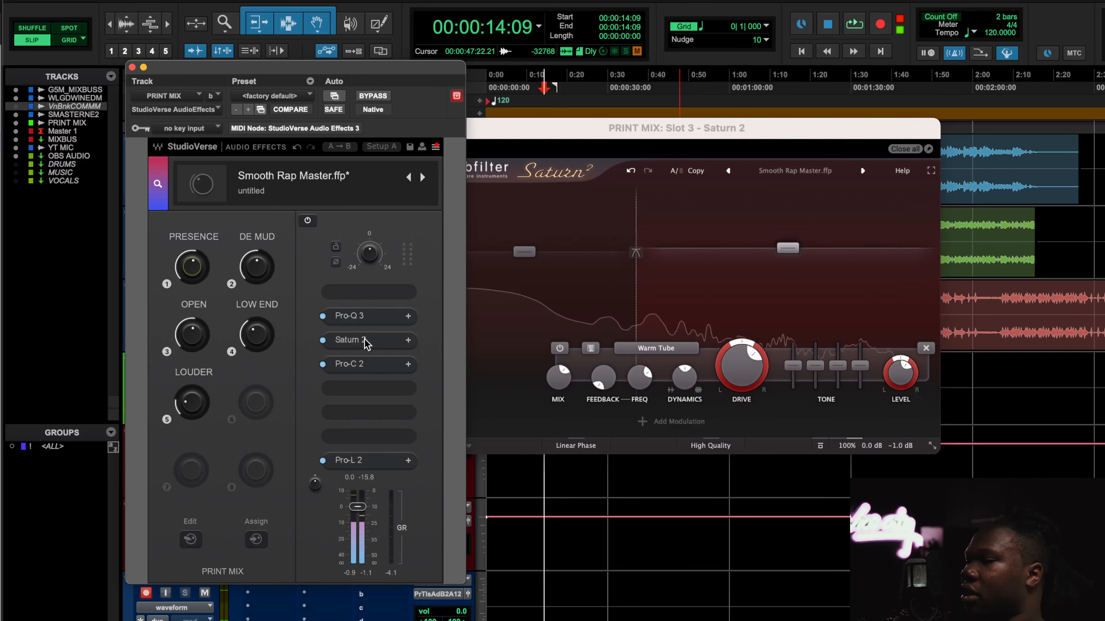
Examine how the OPEN macro affects the Saturn 2 settings and the Pro-Q 3 bands
{"action": "left_click", "coordinate": [715, 131]}
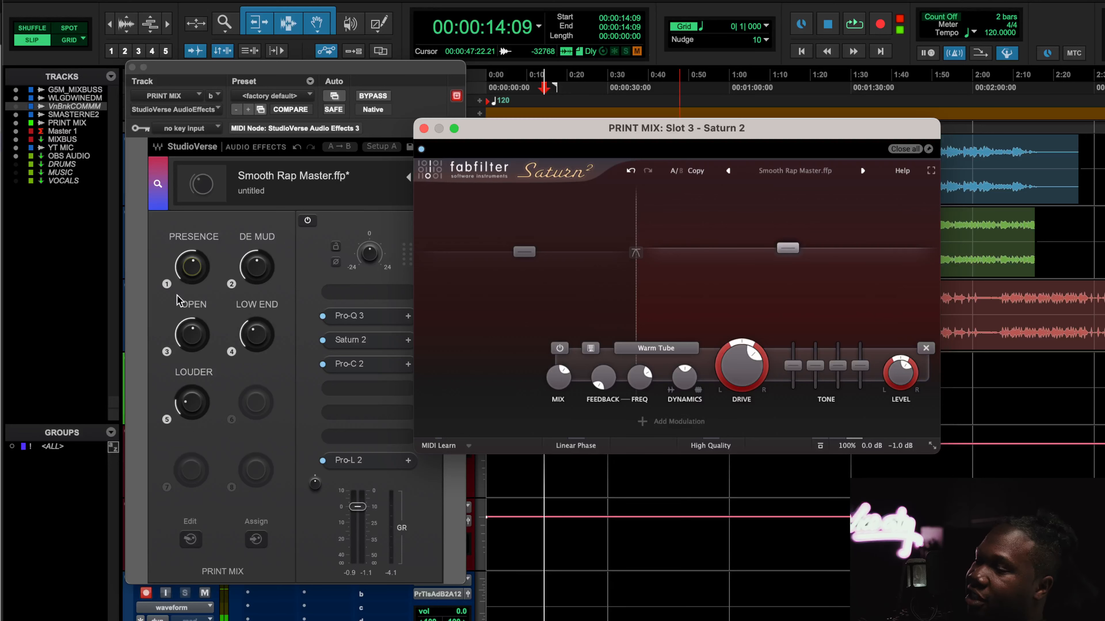
{"action": "left_click", "coordinate": [193, 343]}
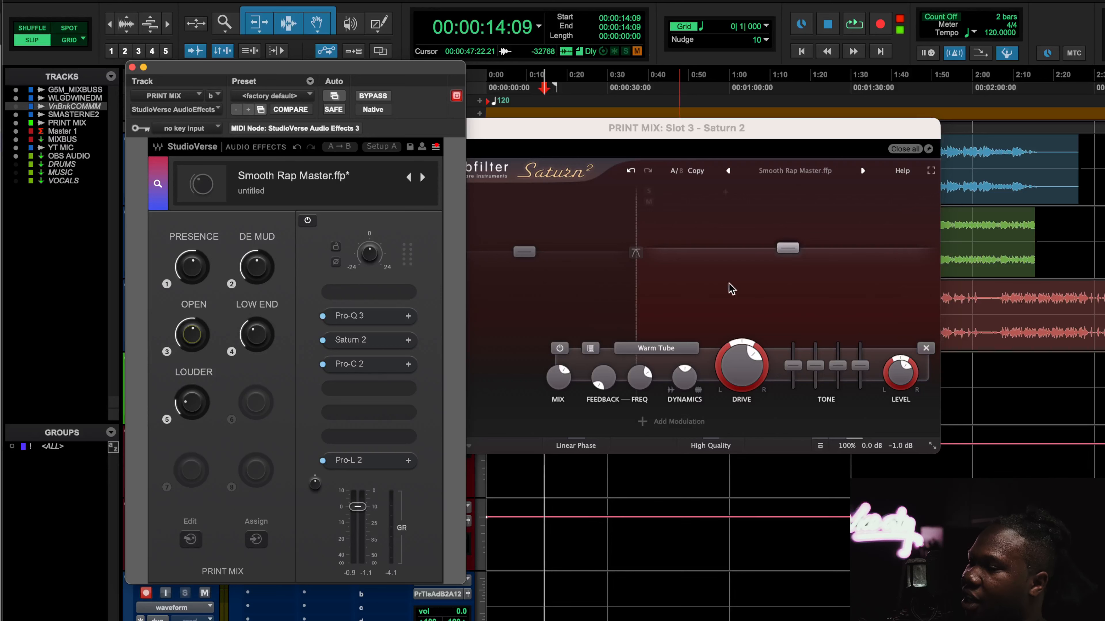
{"action": "left_click", "coordinate": [573, 296]}
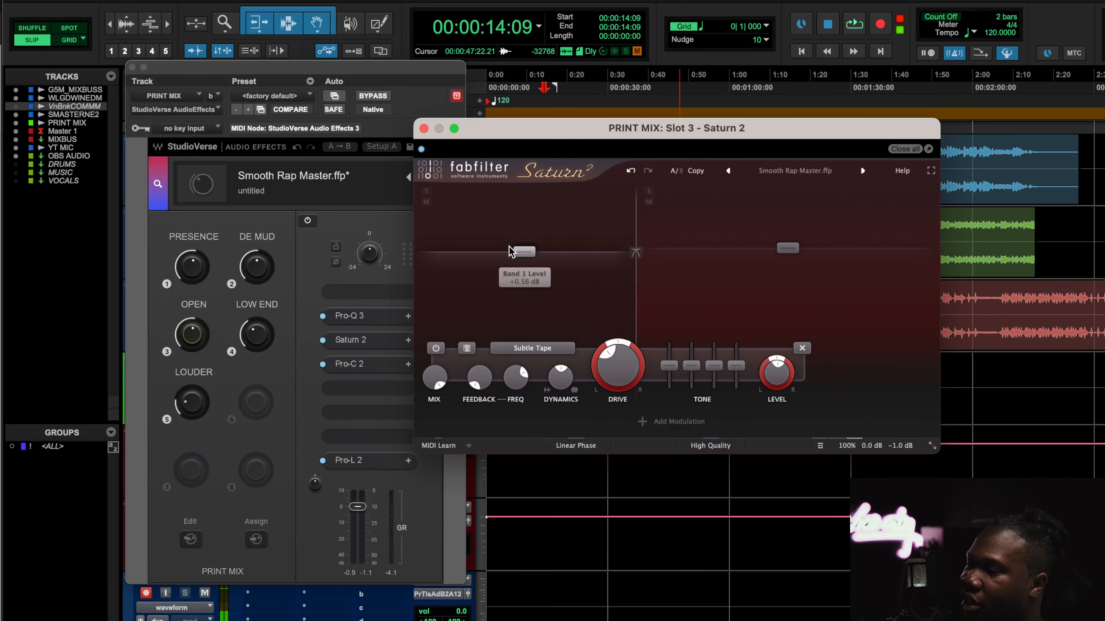
{"action": "left_click", "coordinate": [368, 317]}
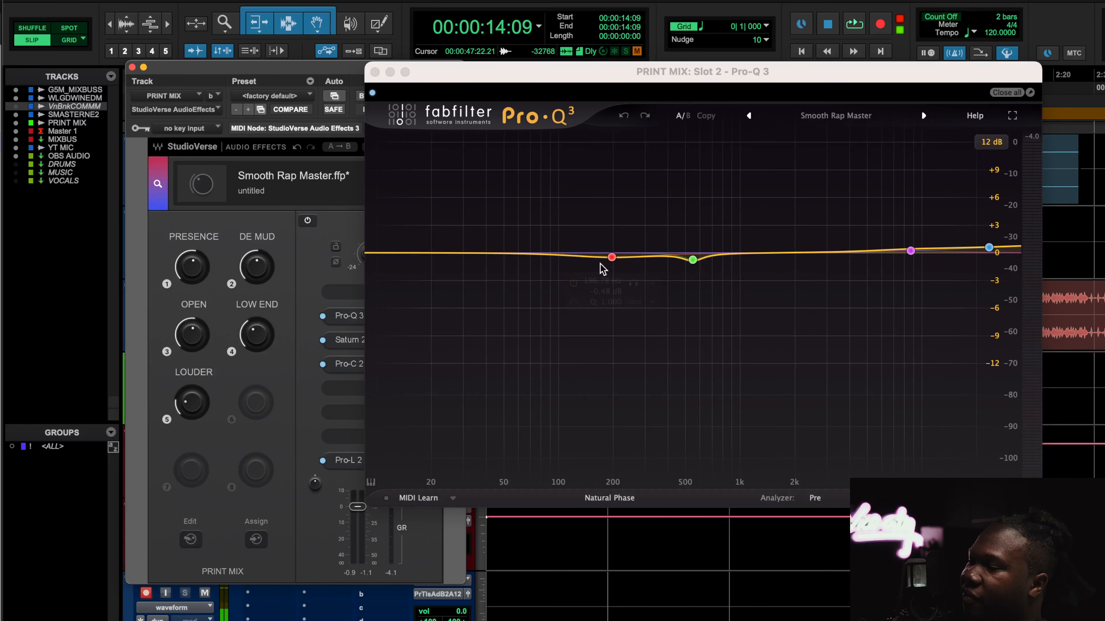
{"action": "left_click", "coordinate": [375, 72]}
Open Pro-C 2 and adjust the OPEN macro during playback while watching the compressor
{"action": "left_click", "coordinate": [353, 365]}
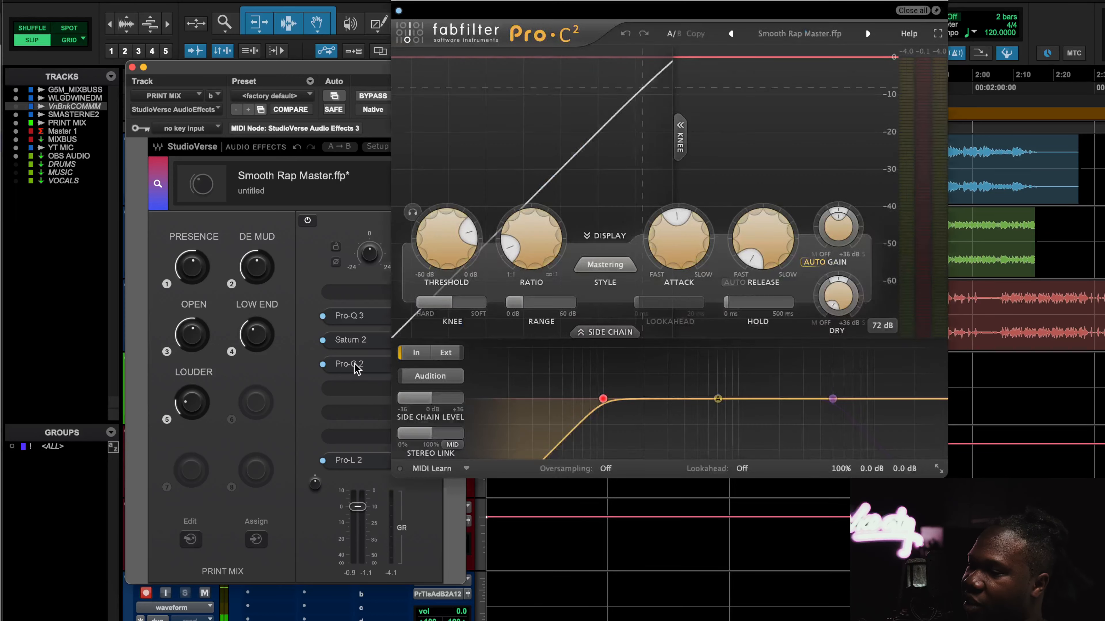
{"action": "left_click_drag", "start_coordinate": [600, 0], "coordinate": [599, 67]}
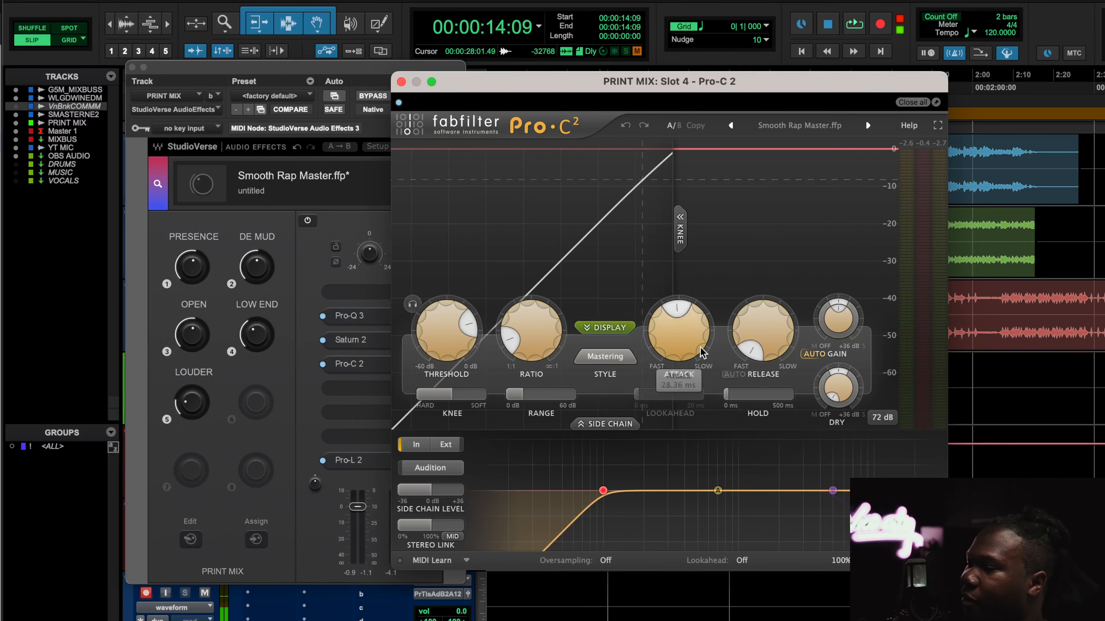
{"action": "mouse_move", "coordinate": [547, 340]}
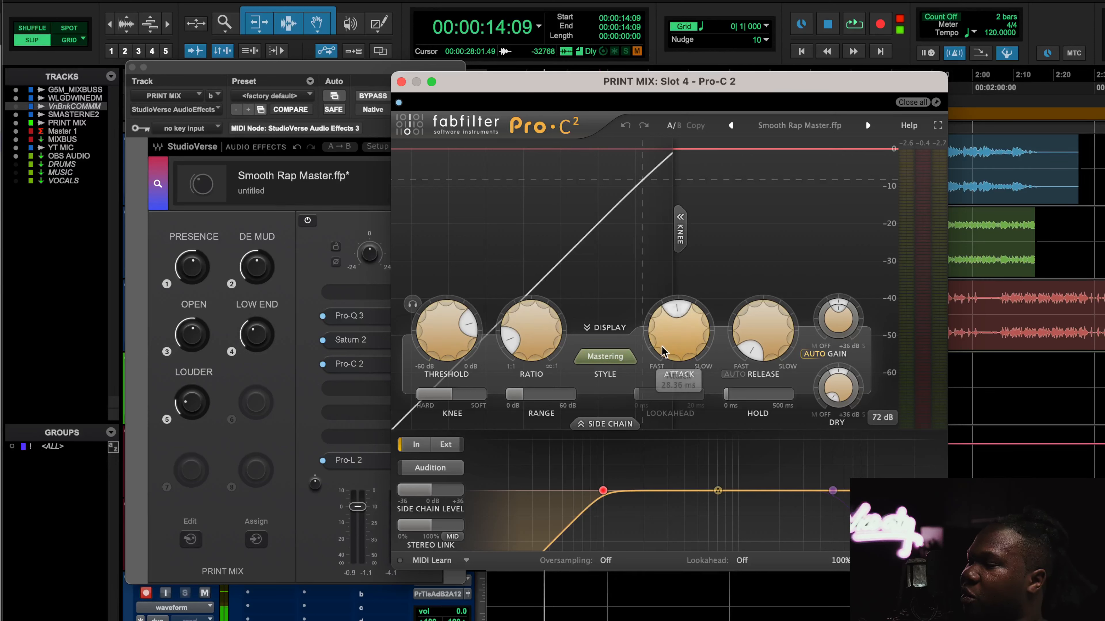
{"action": "mouse_move", "coordinate": [672, 342]}
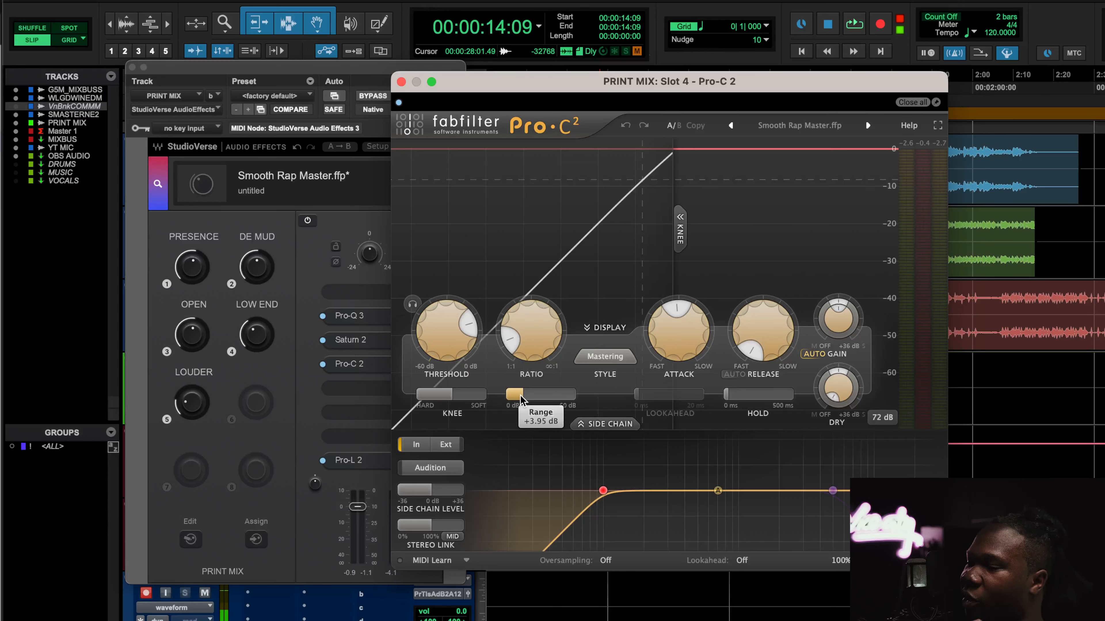
{"action": "mouse_move", "coordinate": [521, 399]}
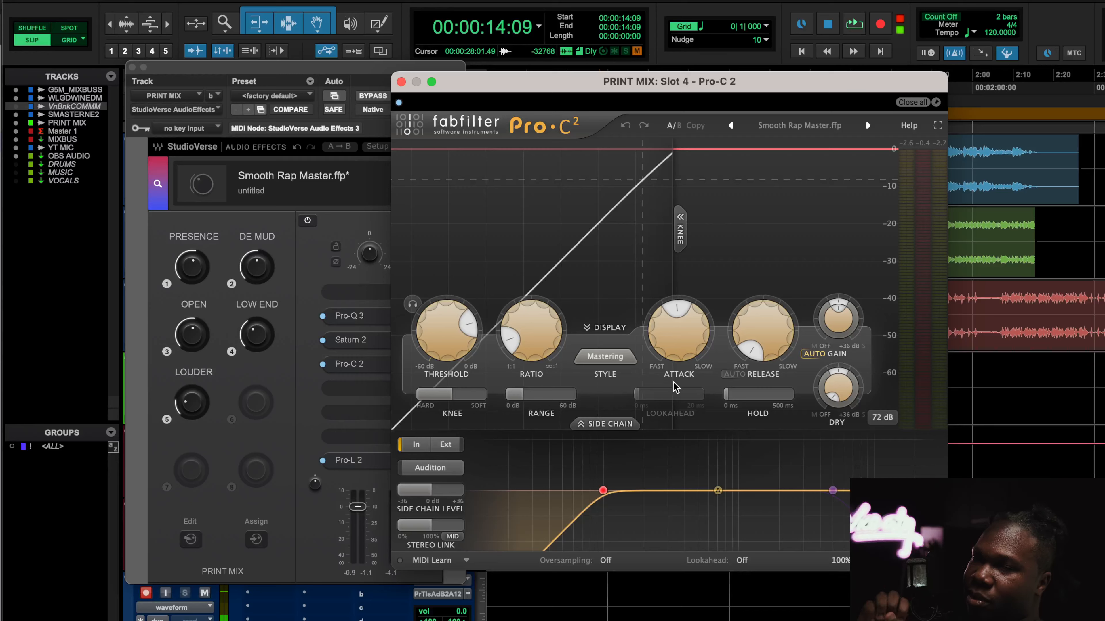
{"action": "key", "text": "space"}
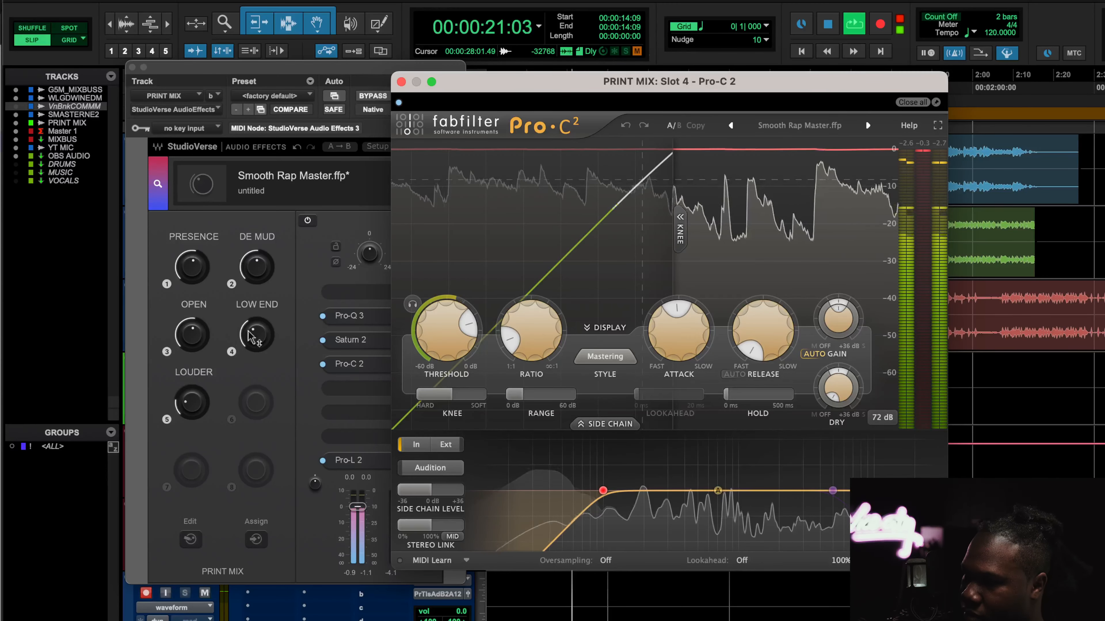
{"action": "left_click_drag", "start_coordinate": [193, 335], "coordinate": [192, 341]}
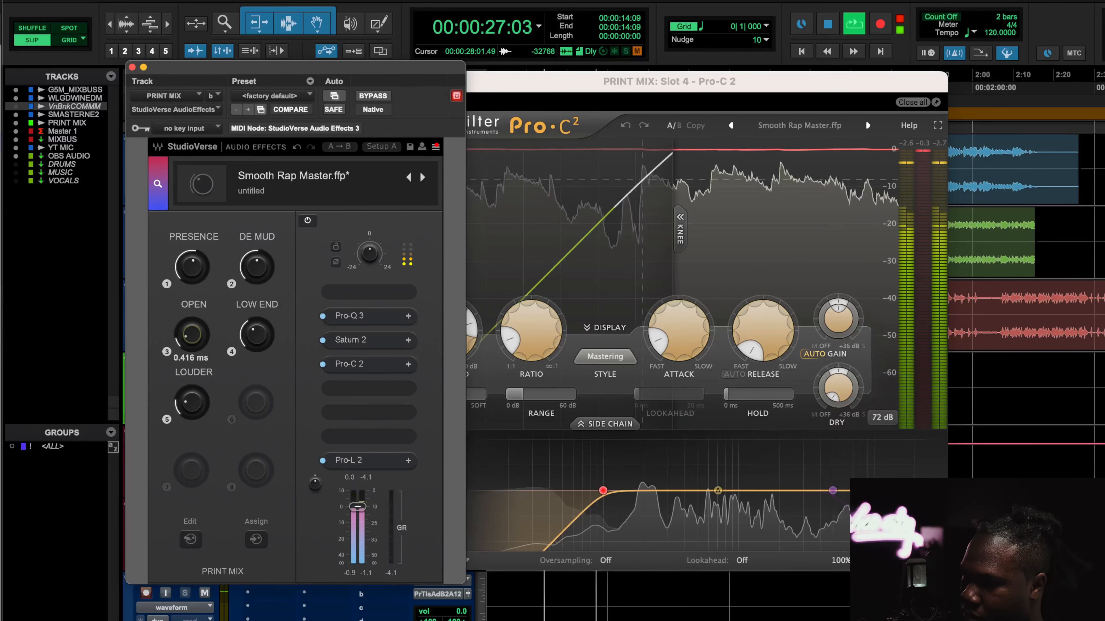
Bring the Pro-C 2 window forward and lower its threshold slightly
{"action": "left_click", "coordinate": [930, 164]}
{"action": "mouse_move", "coordinate": [438, 341]}
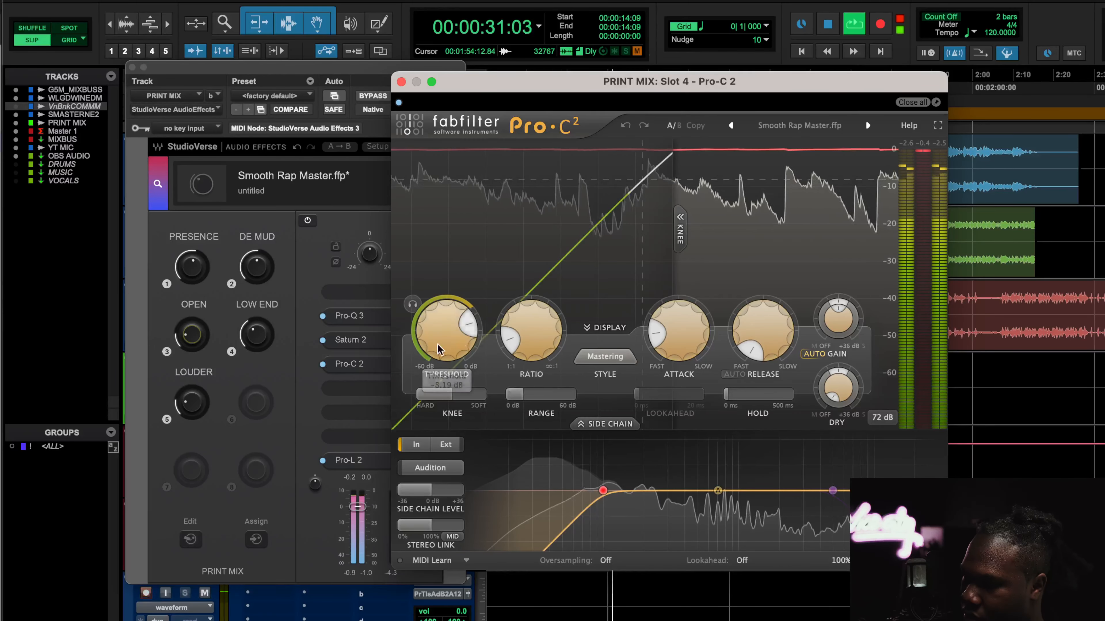
{"action": "scroll", "coordinate": [437, 340], "scroll_direction": "down", "scroll_amount": 1}
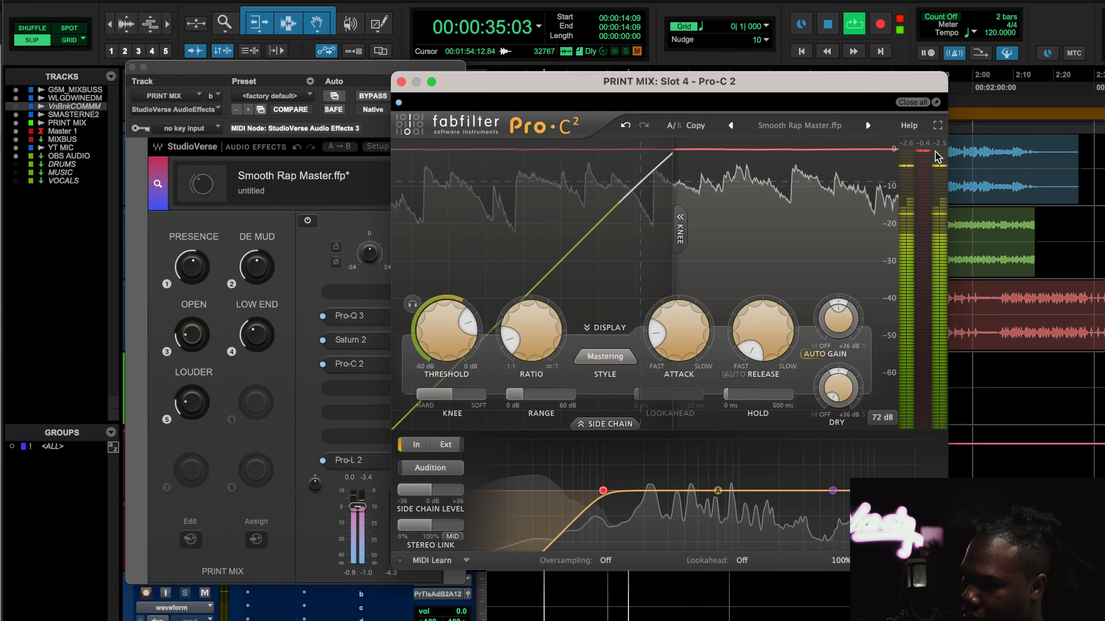
Turn the OPEN macro down during playback while watching the Pro-C 2 compressor
{"action": "left_click_drag", "start_coordinate": [191, 336], "coordinate": [190, 341]}
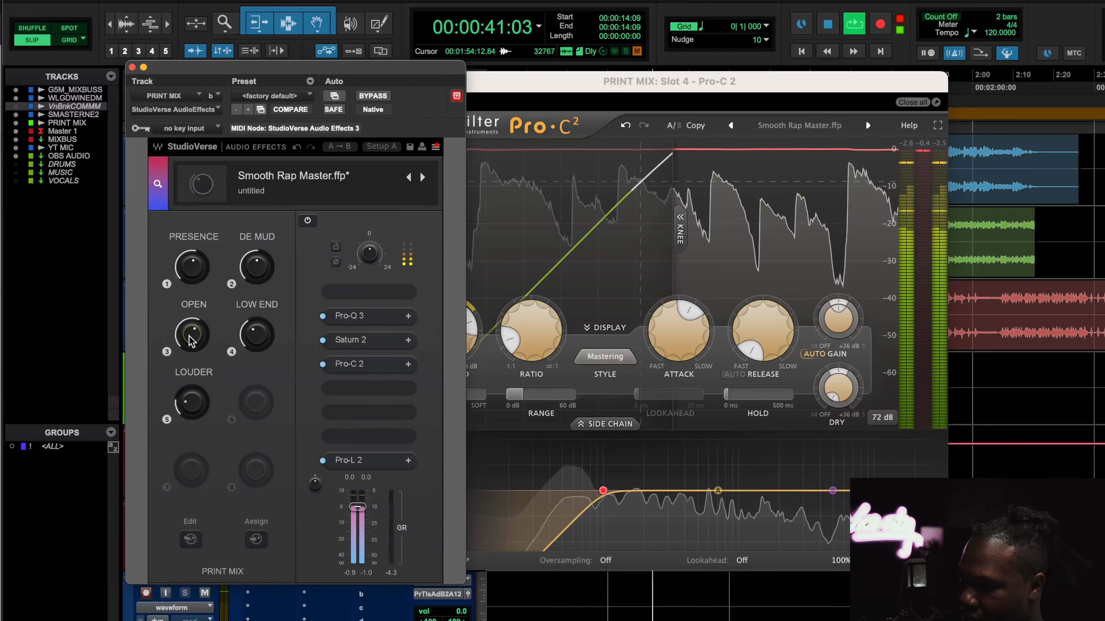
{"action": "mouse_move", "coordinate": [190, 337]}
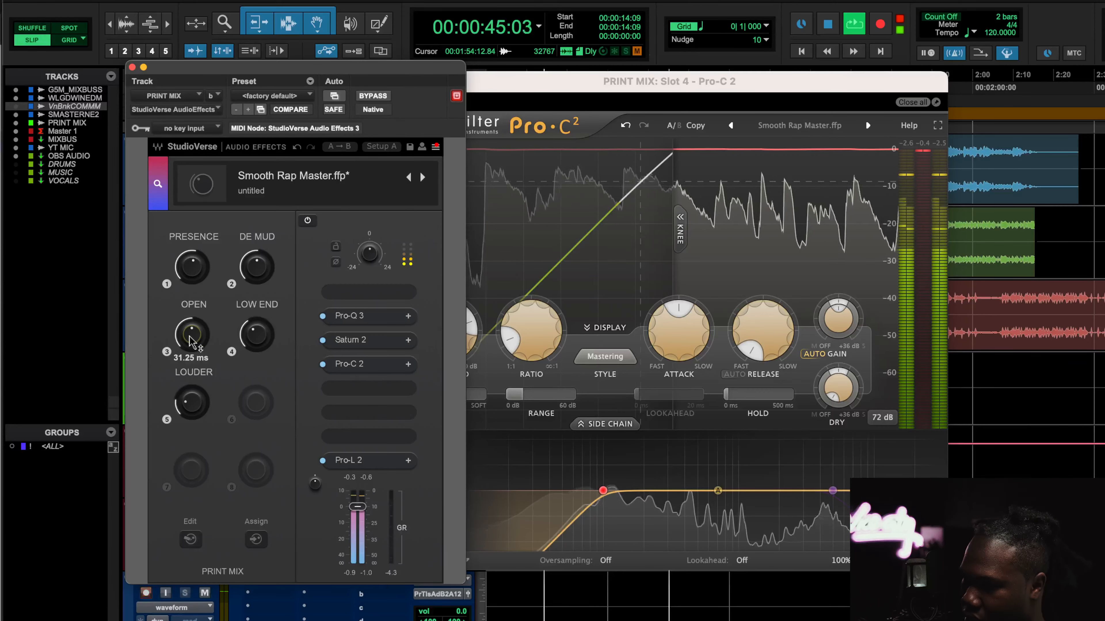
{"action": "left_click_drag", "start_coordinate": [190, 336], "coordinate": [190, 362]}
Set the Pro-C 2 threshold to about -14.78 dB after checking the ratio, then stop playback
{"action": "left_click", "coordinate": [530, 361]}
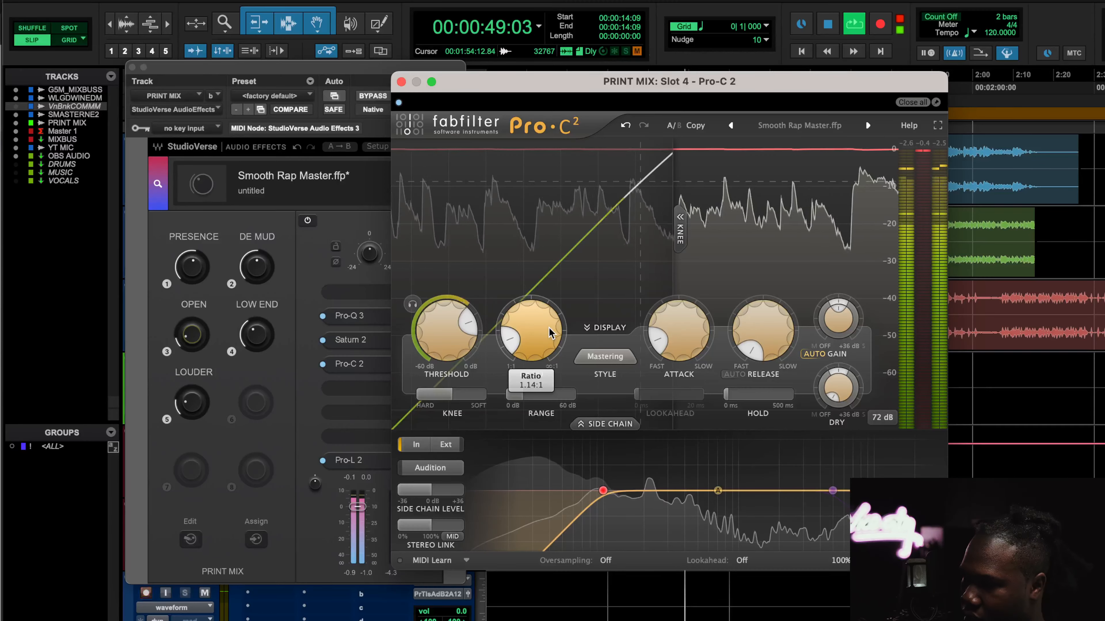
{"action": "mouse_move", "coordinate": [450, 363]}
{"action": "mouse_move", "coordinate": [451, 364]}
{"action": "left_mouse_down"}
{"action": "mouse_move", "coordinate": [445, 408]}
{"action": "mouse_move", "coordinate": [445, 373]}
{"action": "left_mouse_up"}
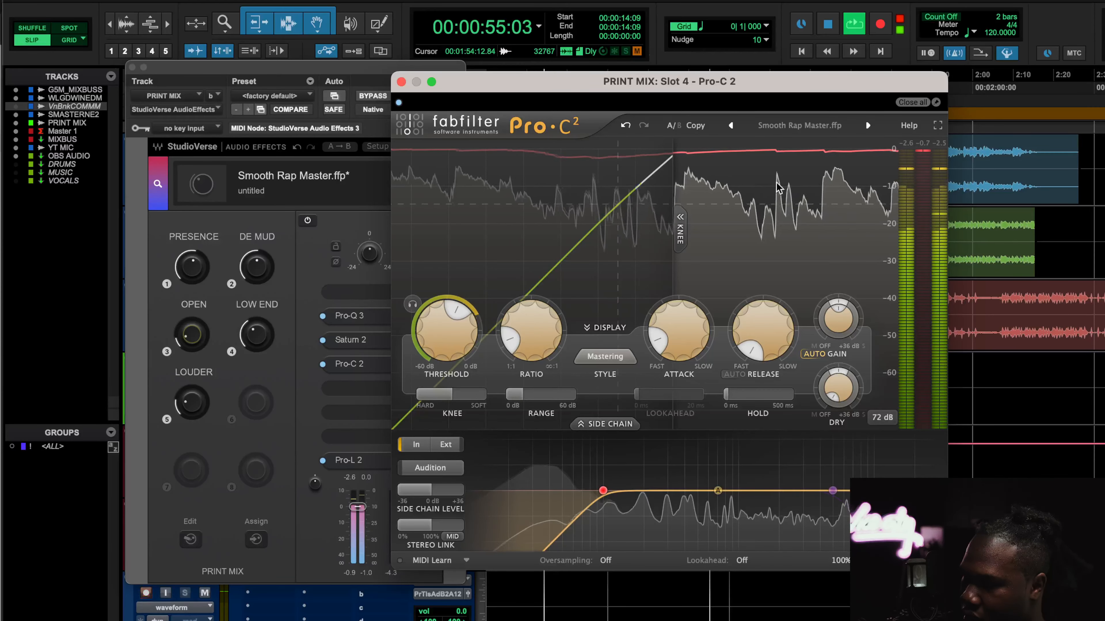
{"action": "mouse_move", "coordinate": [466, 348]}
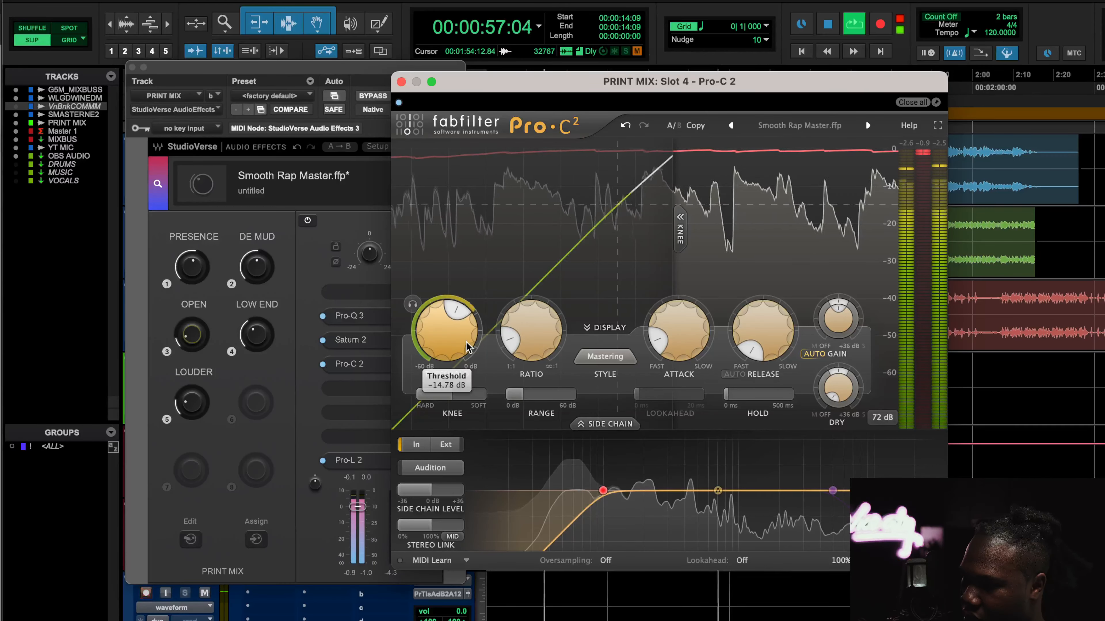
{"action": "key", "text": "space"}
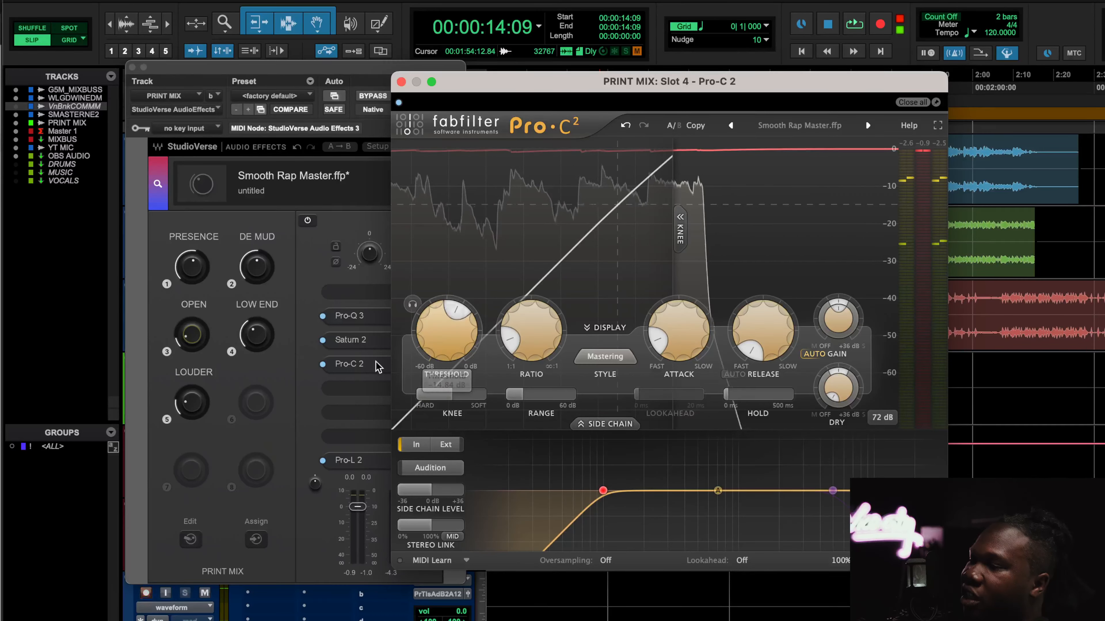
Open Saturn 2 and nudge the LOW END macro up during playback, then stop playback
{"action": "left_click", "coordinate": [195, 331]}
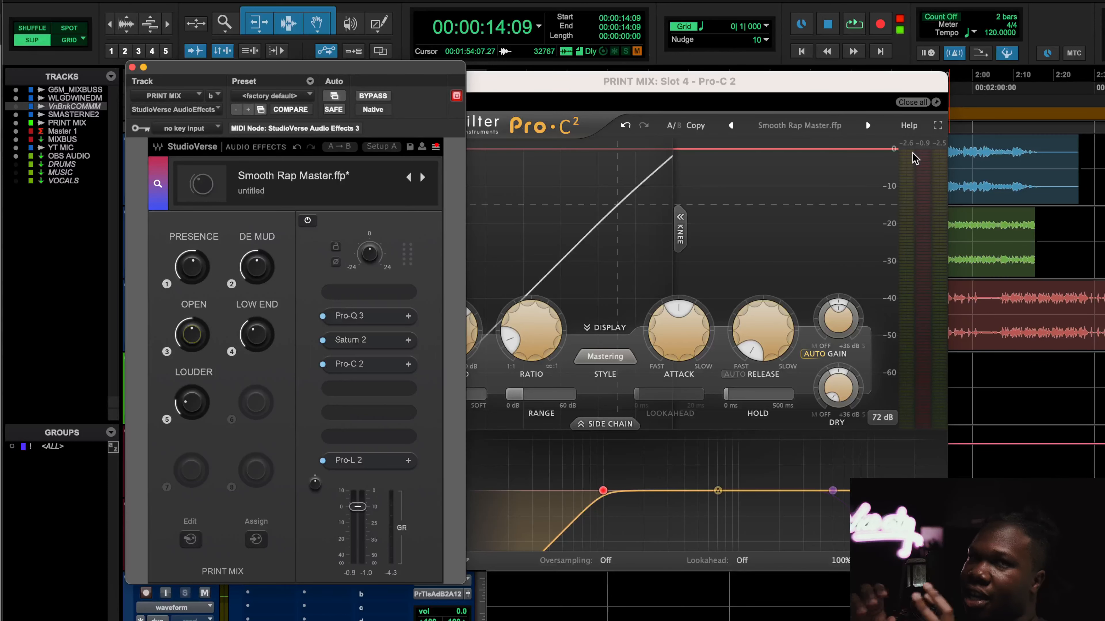
{"action": "mouse_move", "coordinate": [915, 159]}
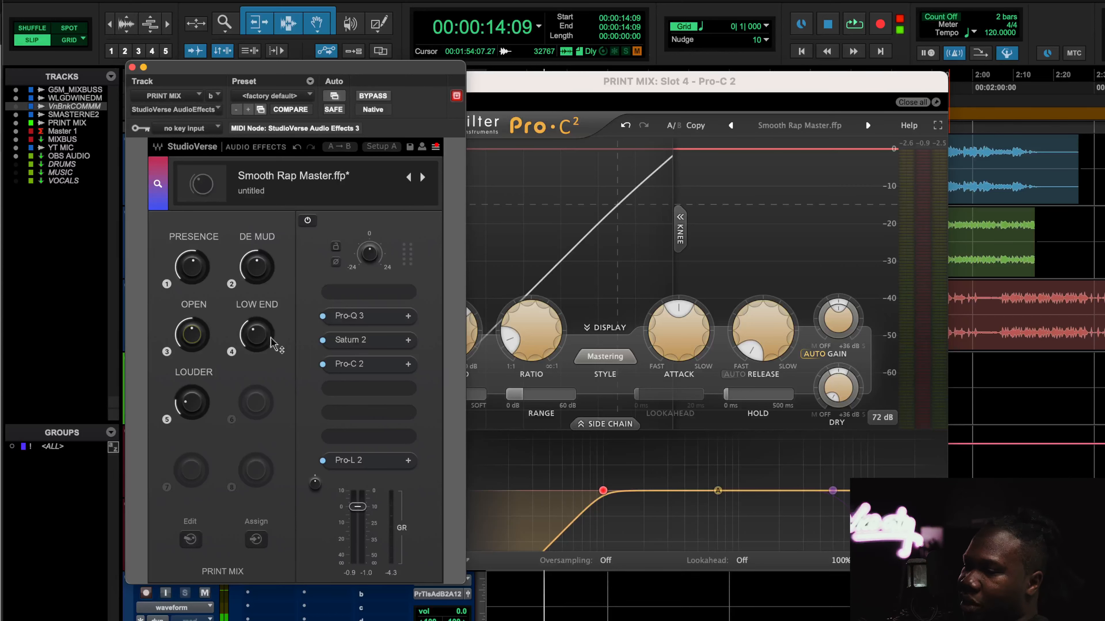
{"action": "left_click", "coordinate": [361, 341]}
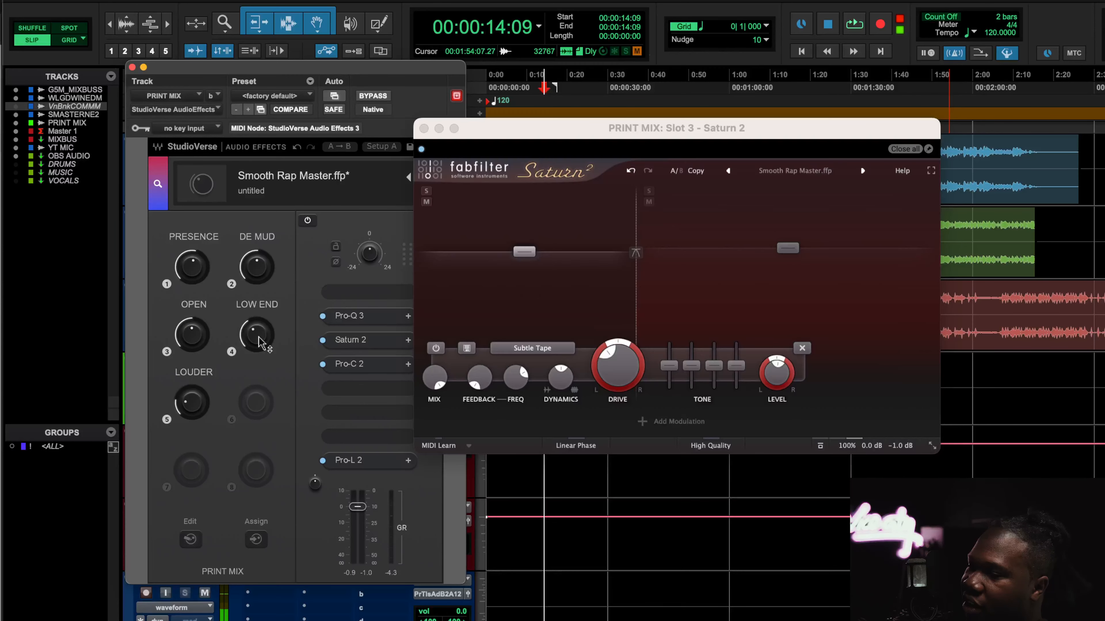
{"action": "left_click", "coordinate": [260, 341]}
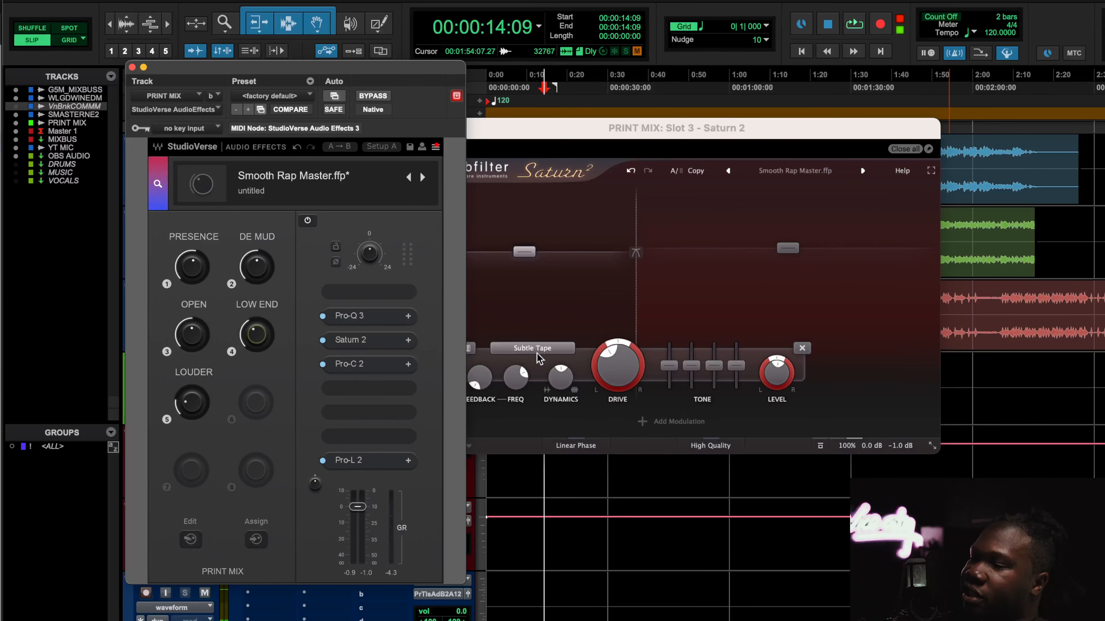
{"action": "left_click", "coordinate": [853, 25]}
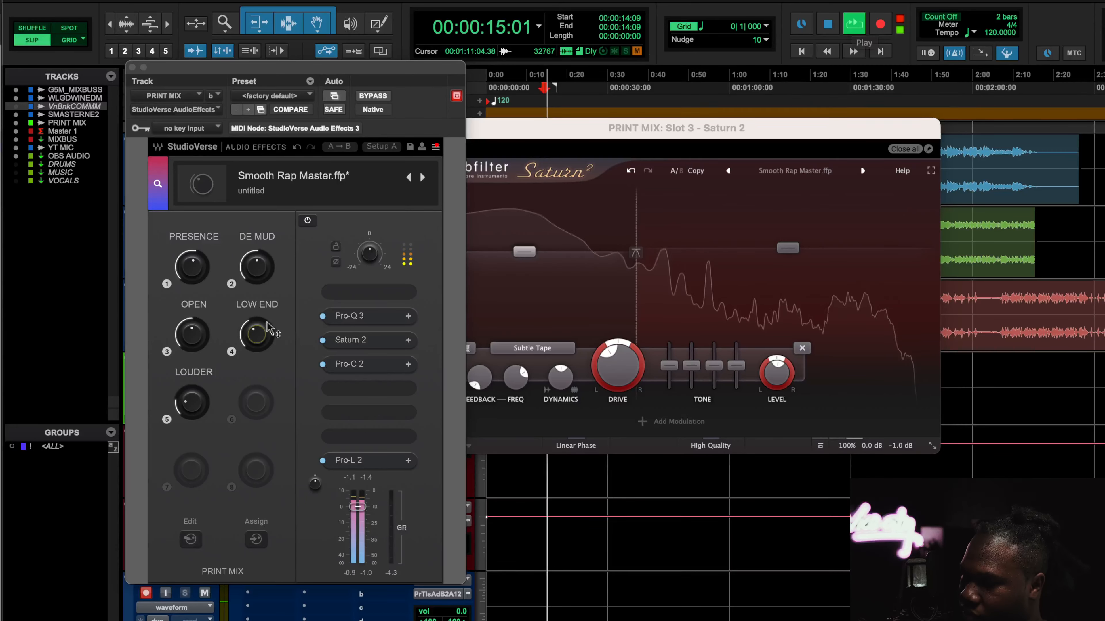
{"action": "mouse_move", "coordinate": [259, 335]}
{"action": "left_mouse_down"}
{"action": "mouse_move", "coordinate": [259, 307]}
{"action": "mouse_move", "coordinate": [259, 330]}
{"action": "left_mouse_up"}
{"action": "key", "text": "space"}
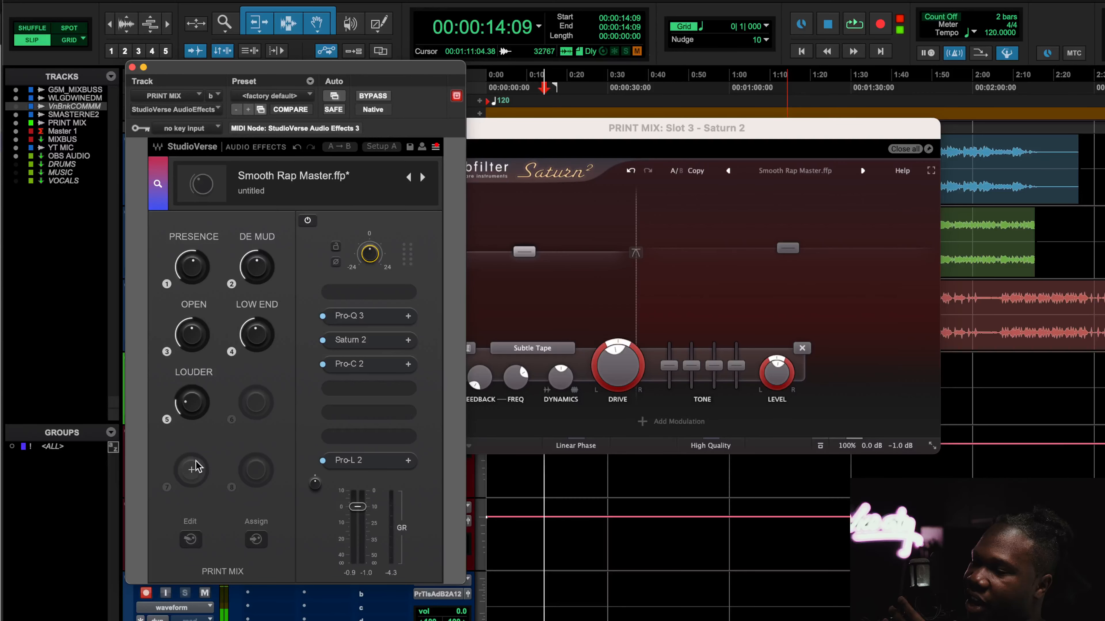
Open Pro-L 2 and set the LOUDER macro to about +6.12 dB
{"action": "left_click", "coordinate": [354, 461]}
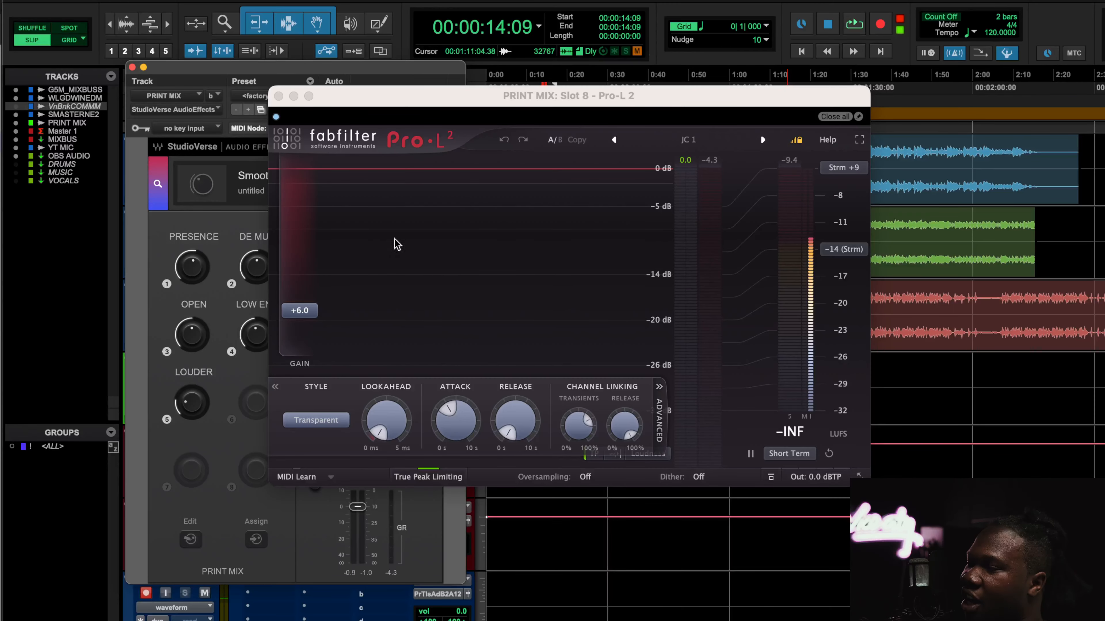
{"action": "left_click", "coordinate": [198, 407]}
{"action": "left_click", "coordinate": [561, 337]}
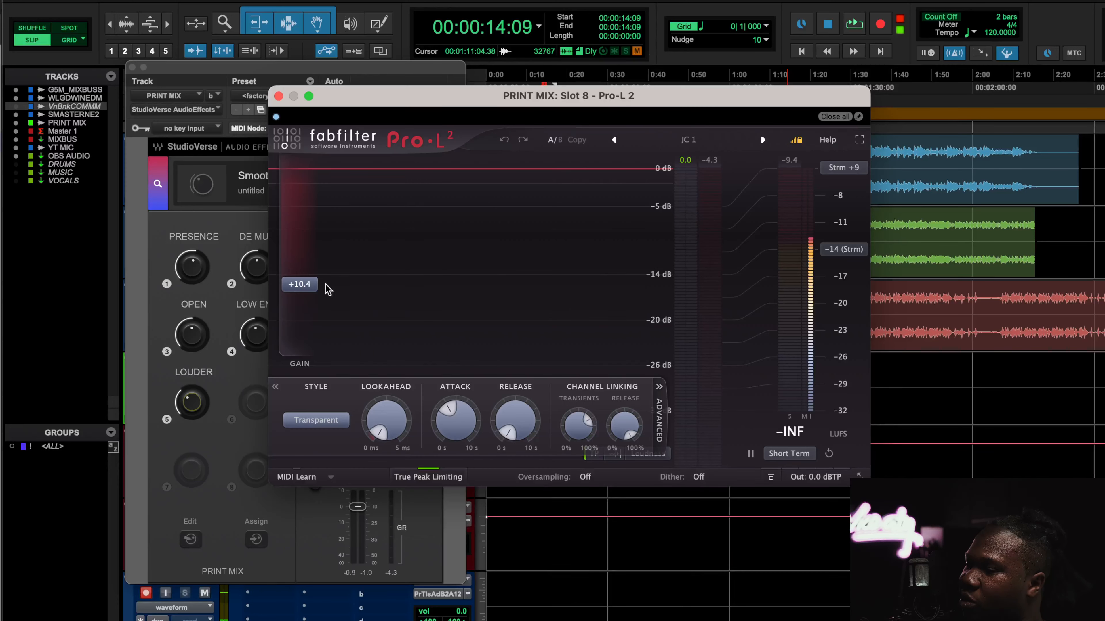
{"action": "left_click_drag", "start_coordinate": [193, 405], "coordinate": [194, 409]}
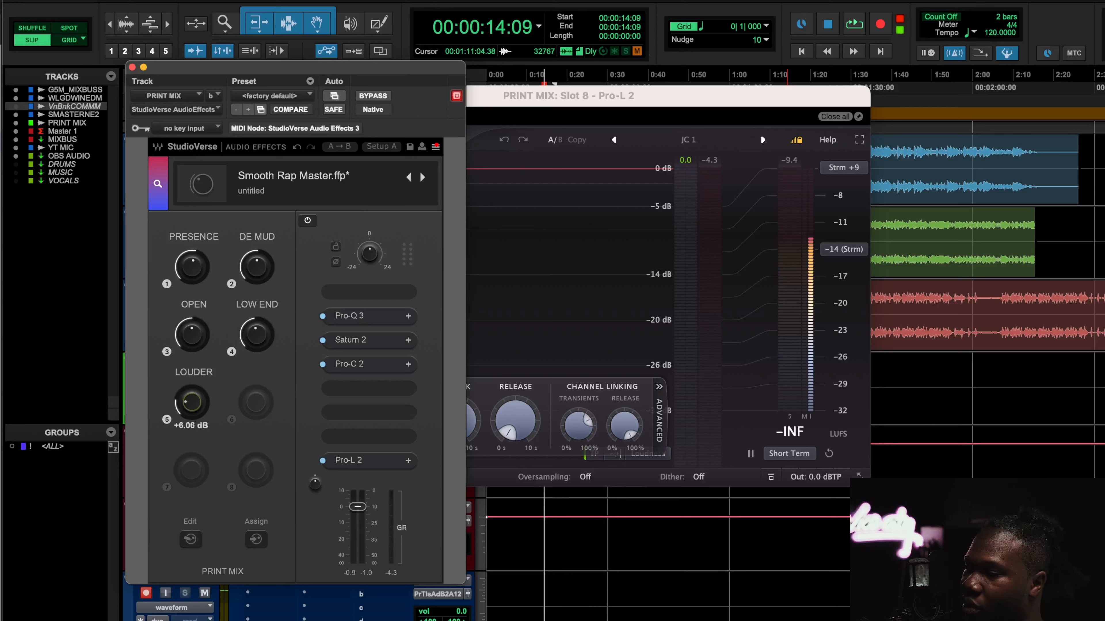
{"action": "key", "text": "XF86MonBrightnessUp"}
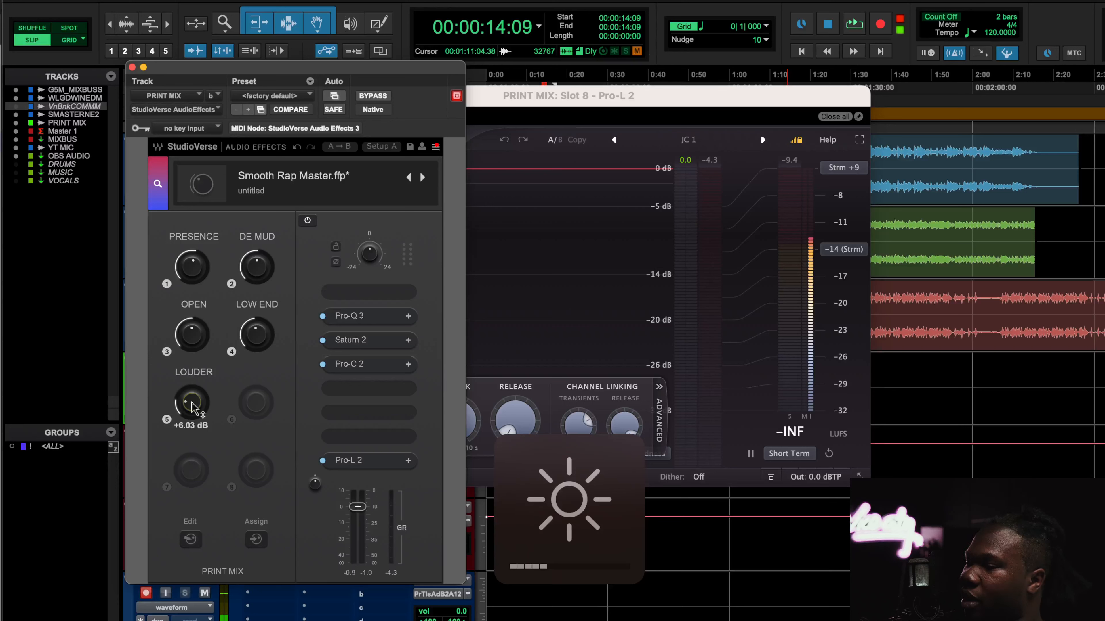
{"action": "left_click_drag", "start_coordinate": [193, 409], "coordinate": [194, 394]}
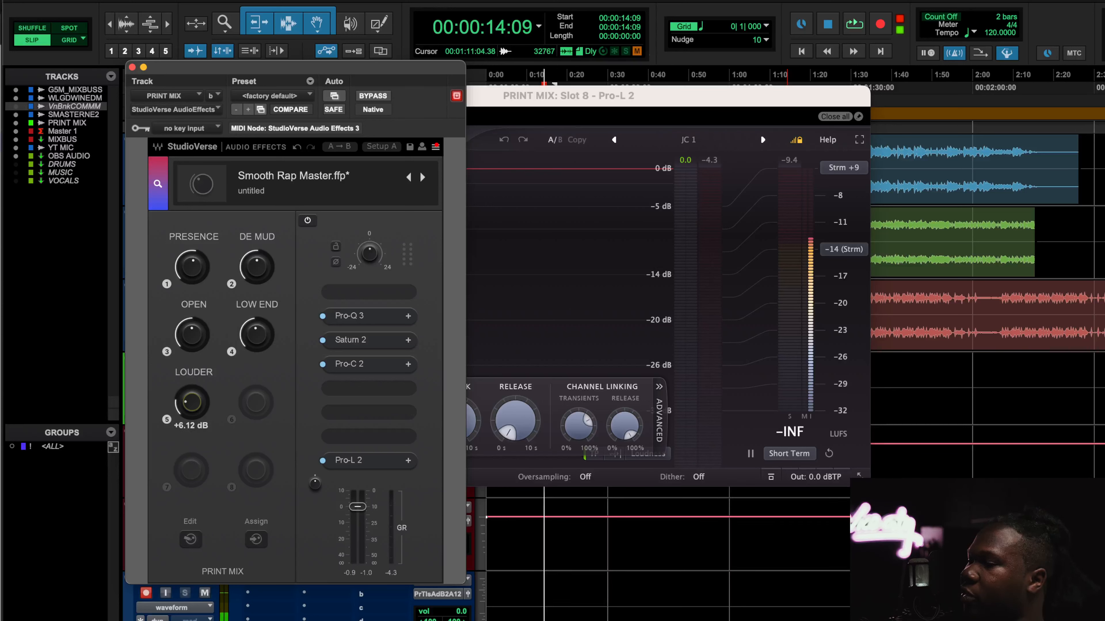
Close the plugin window and toggle the mutes on the G5M_MIXBUSS and WLGDWINEDM tracks
{"action": "left_click", "coordinate": [133, 67]}
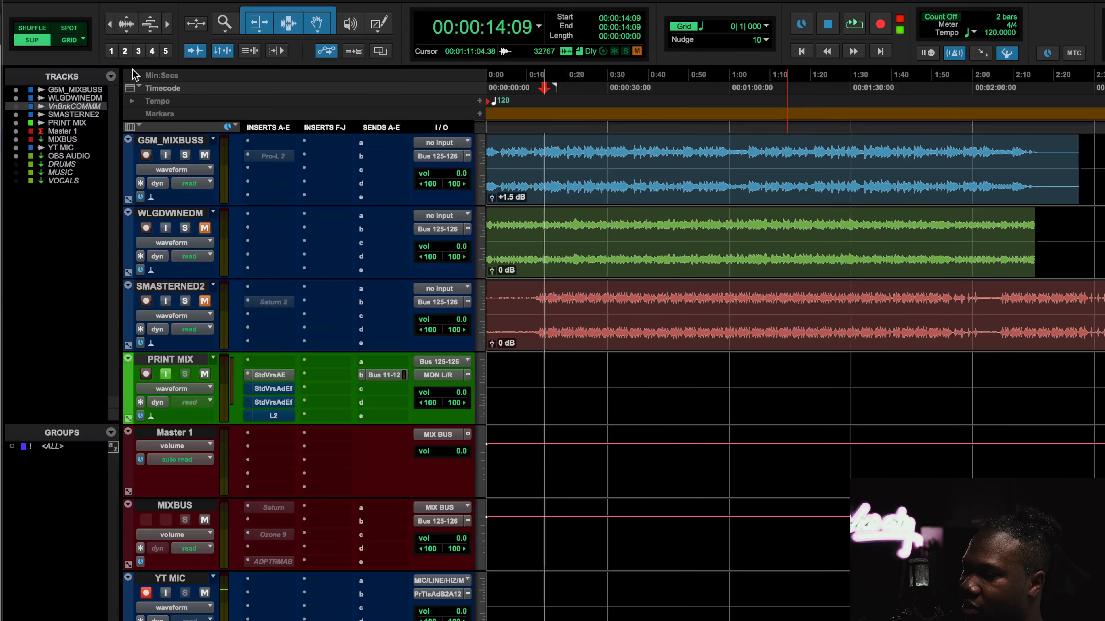
{"action": "left_click", "coordinate": [204, 155]}
{"action": "left_click", "coordinate": [204, 228]}
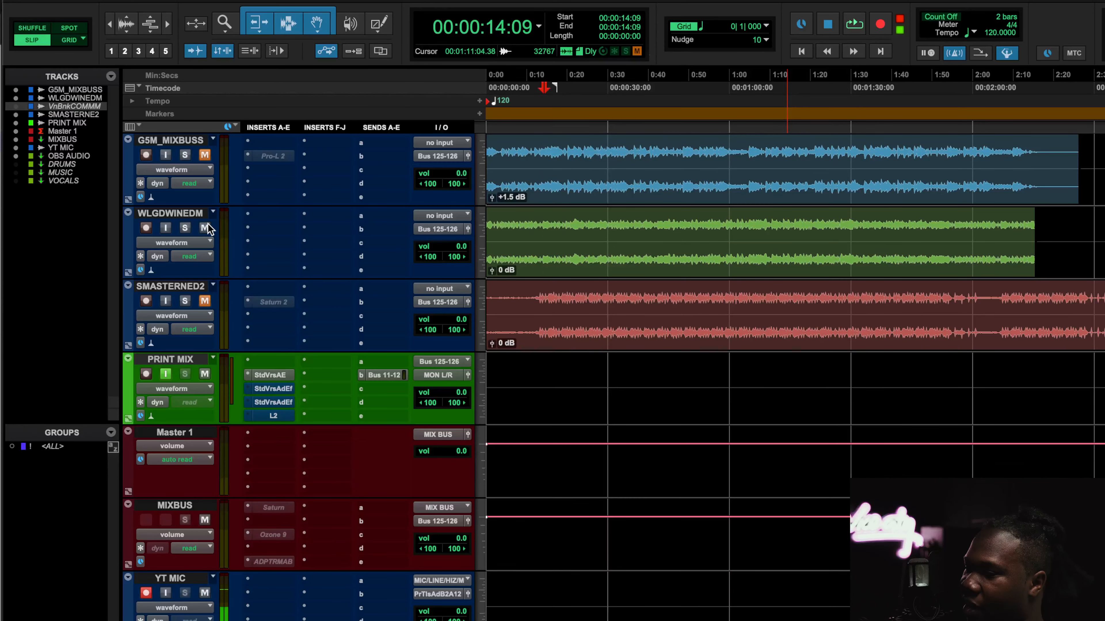
Open the second StudioVerse insert on PRINT MIX, loaded with PRO RNB MASTER, and start playback
{"action": "left_click", "coordinate": [286, 392]}
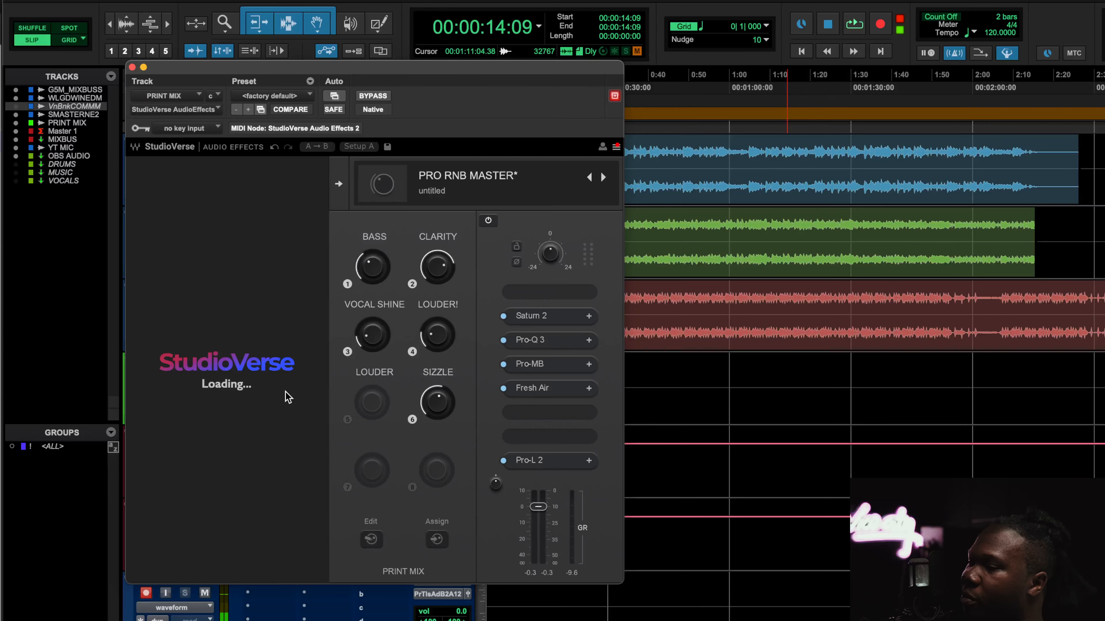
{"action": "key", "text": "space"}
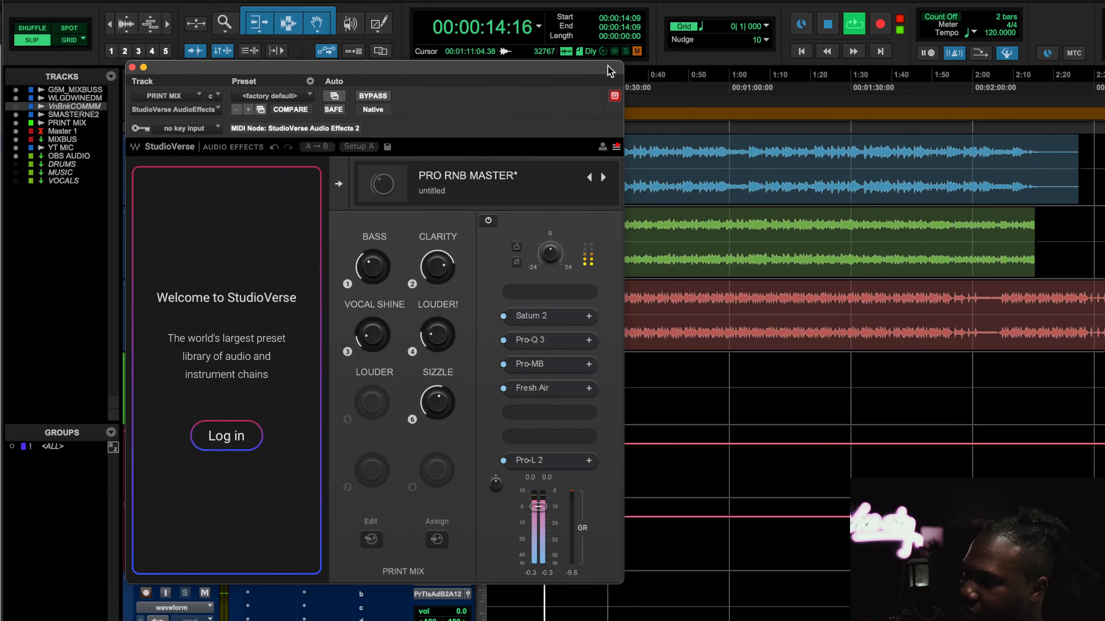
Move the StudioVerse window aside and compare the chain bypassed and active during playback
{"action": "left_click_drag", "start_coordinate": [503, 80], "coordinate": [380, 70]}
{"action": "left_click", "coordinate": [572, 81]}
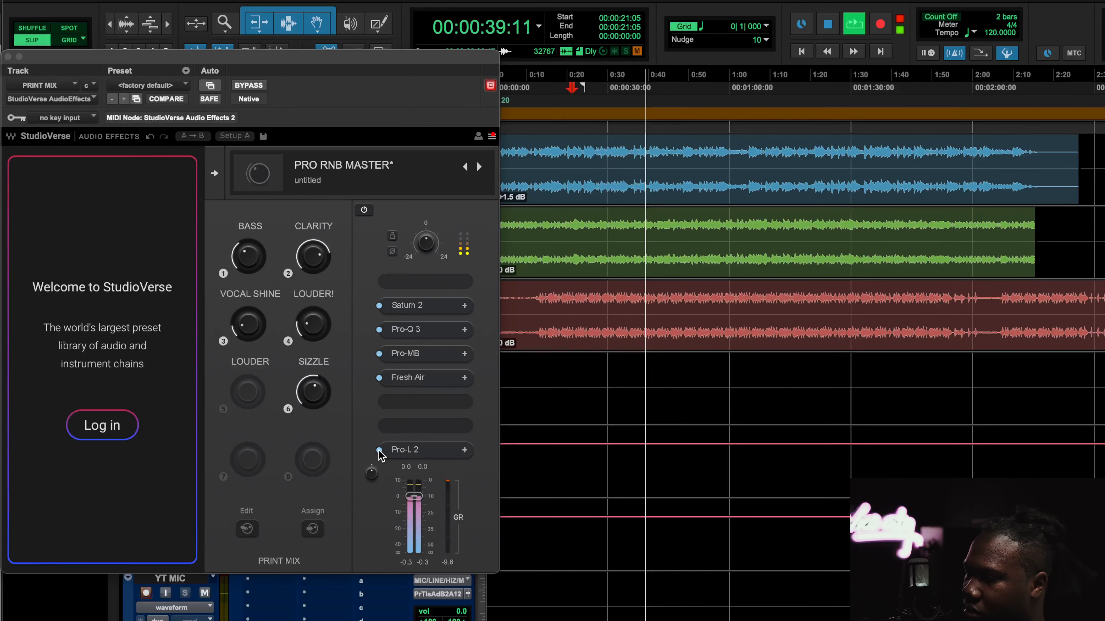
{"action": "left_click", "coordinate": [248, 86]}
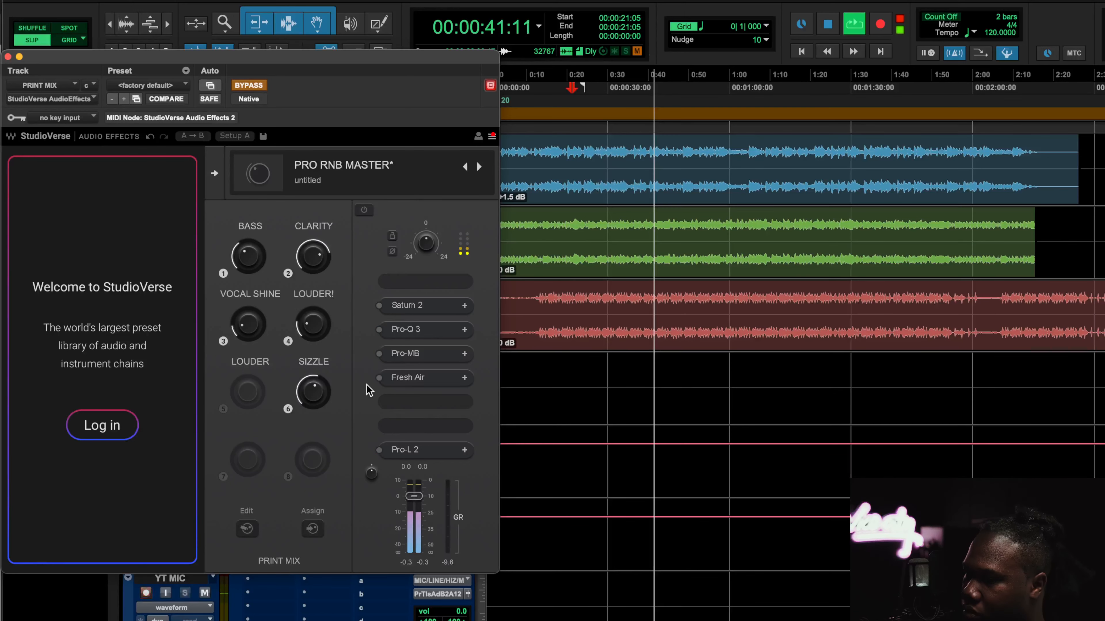
{"action": "key", "text": "space"}
{"action": "key", "text": "space"}
{"action": "key", "text": "space"}
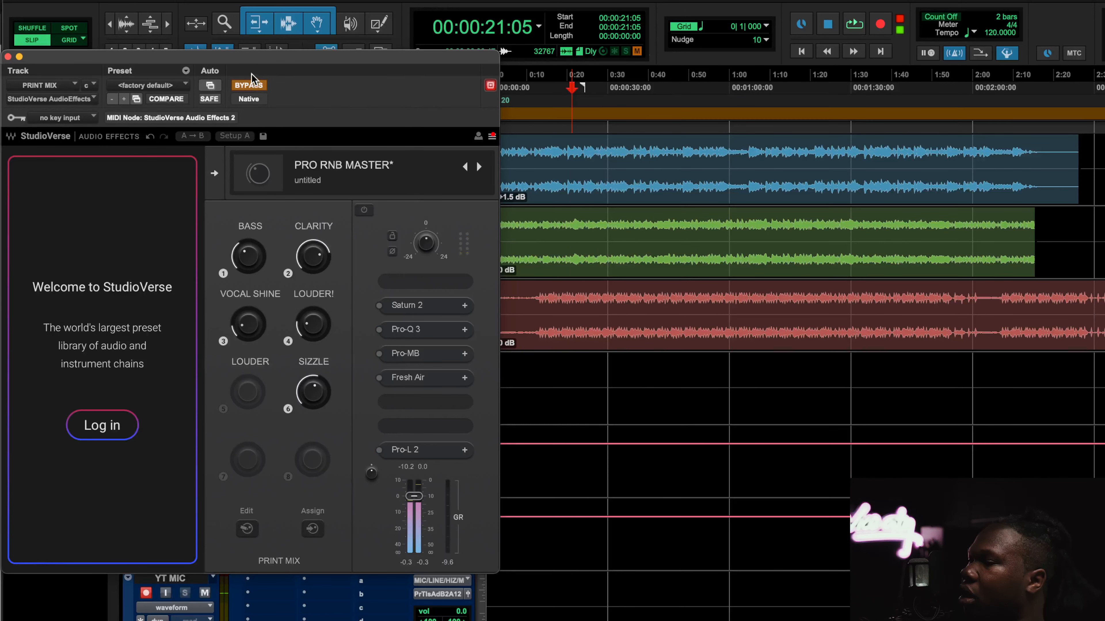
{"action": "left_click", "coordinate": [250, 85]}
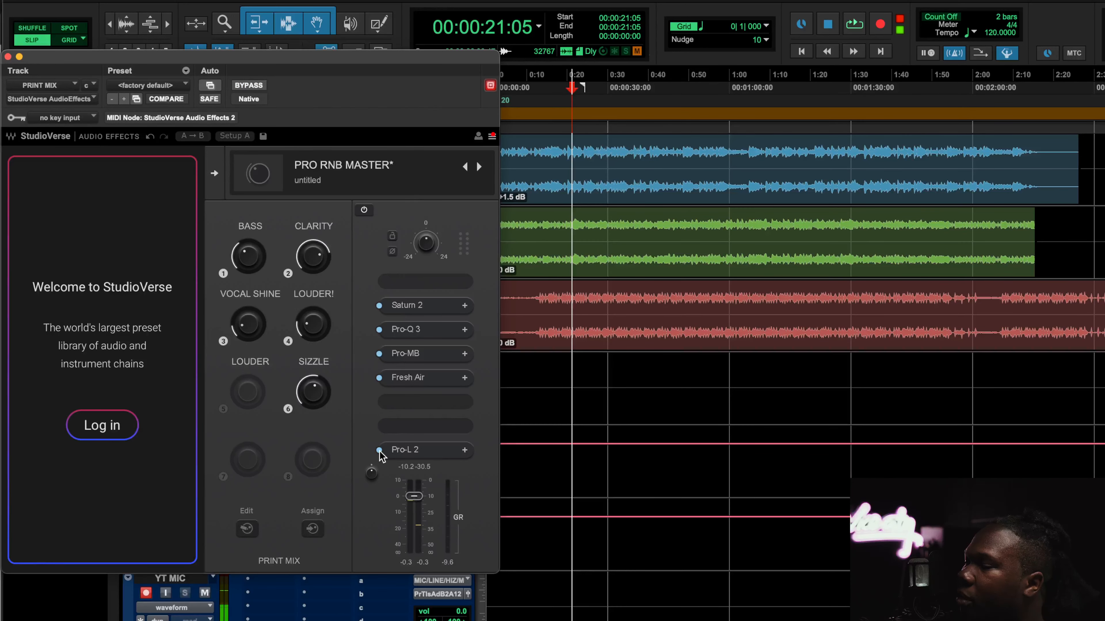
{"action": "key", "text": "space"}
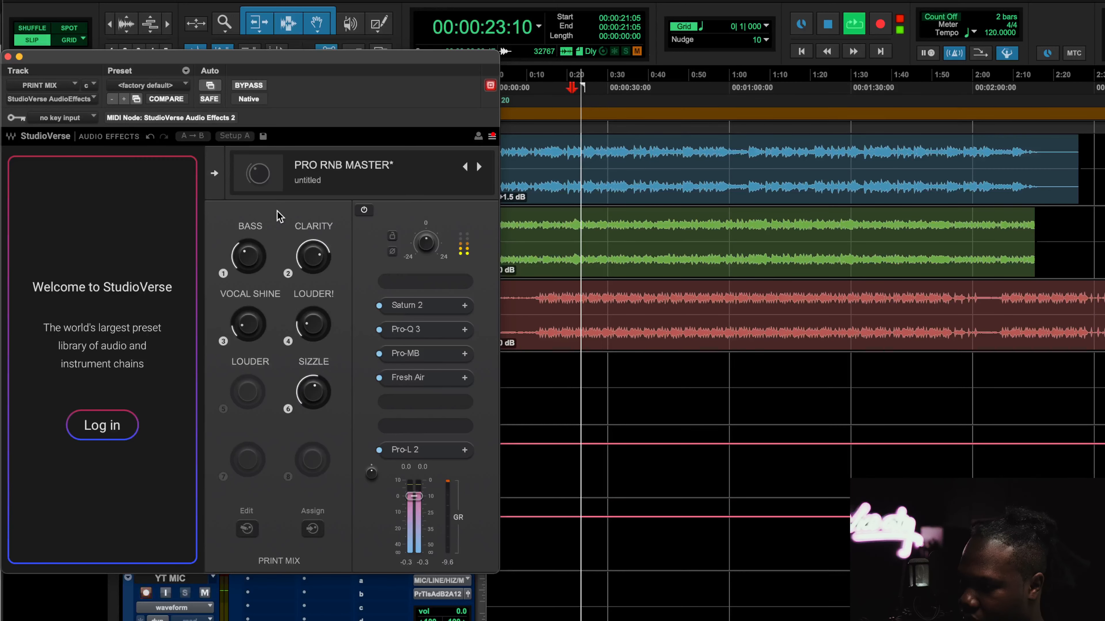
Switch Saturn 2 off and back on in the chain, and nudge the chain's output level up slightly
{"action": "left_click", "coordinate": [379, 305]}
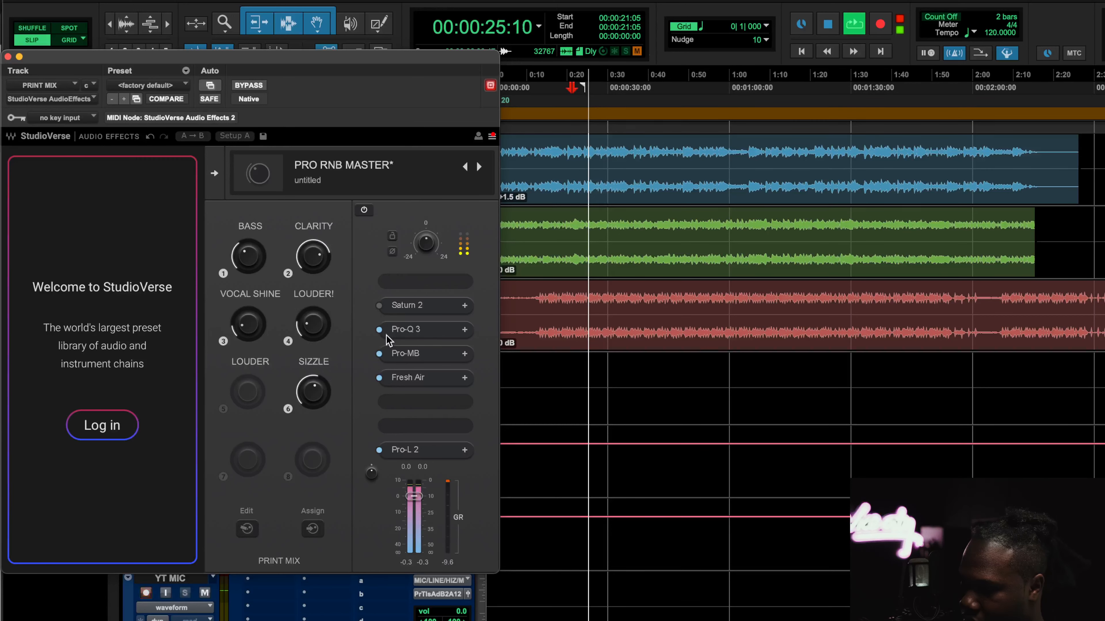
{"action": "left_click", "coordinate": [378, 306]}
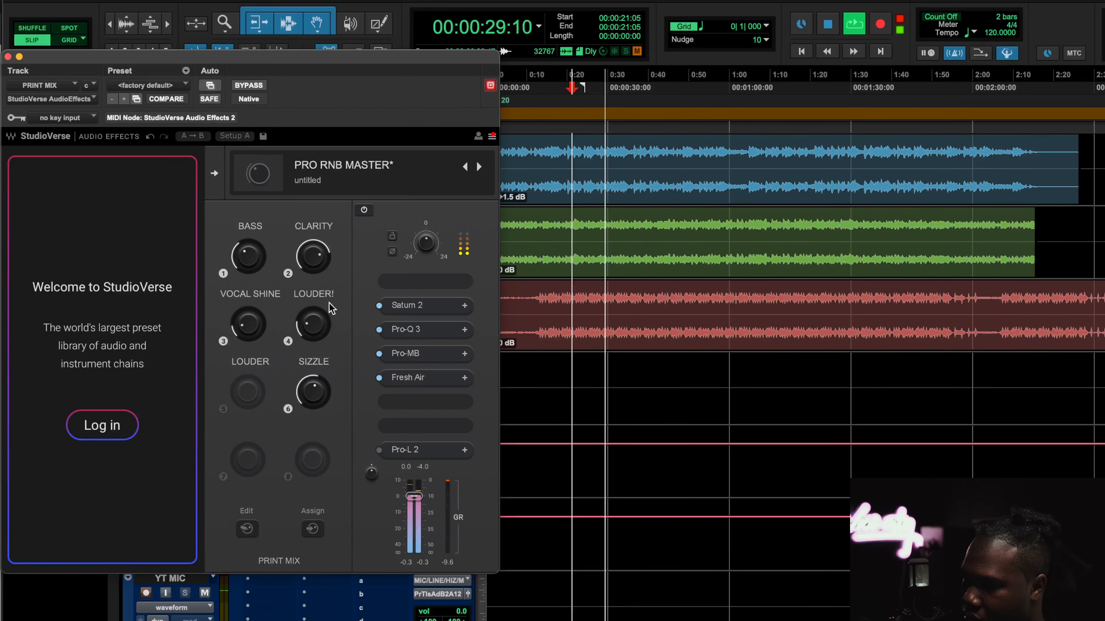
{"action": "left_click_drag", "start_coordinate": [422, 498], "coordinate": [422, 493]}
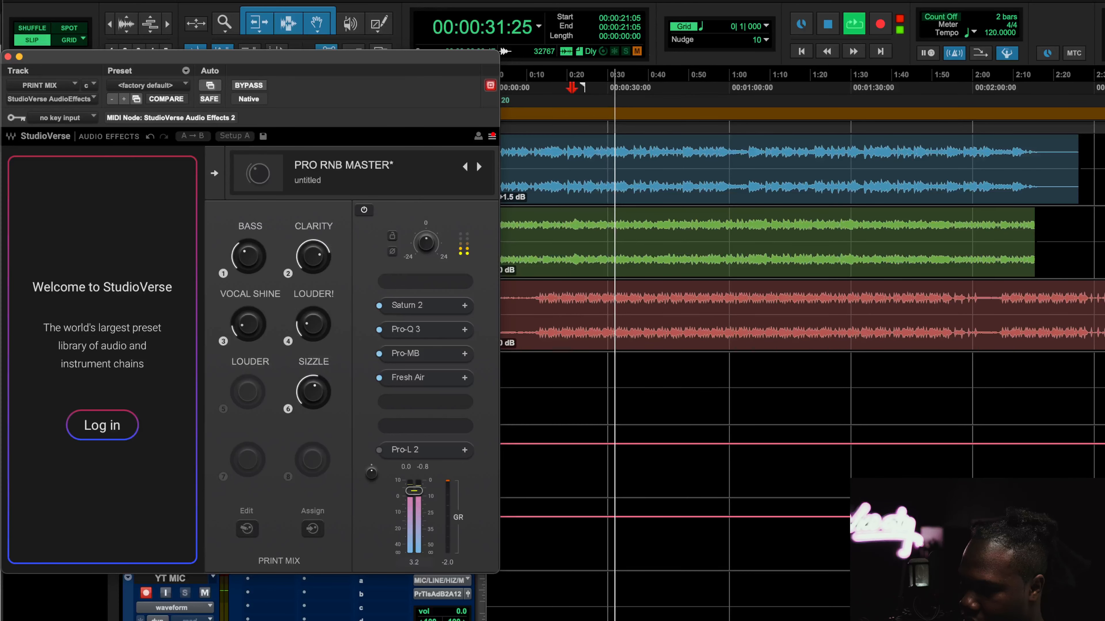
Compare the chain bypassed and active, stop playback, and open the Saturn 2 window
{"action": "left_click", "coordinate": [259, 85]}
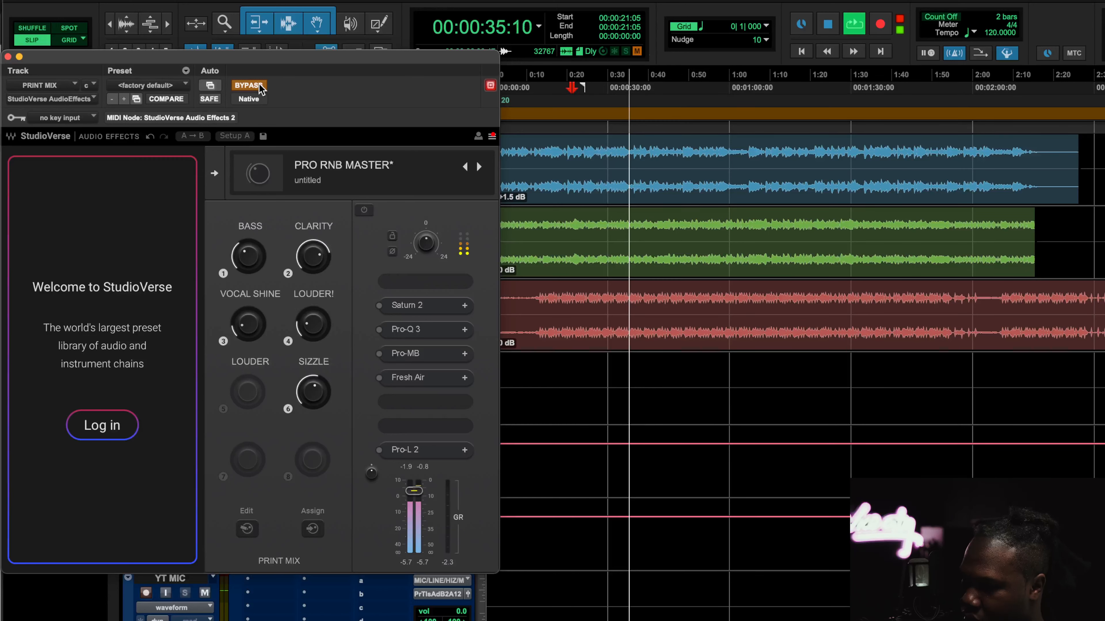
{"action": "left_click", "coordinate": [260, 85]}
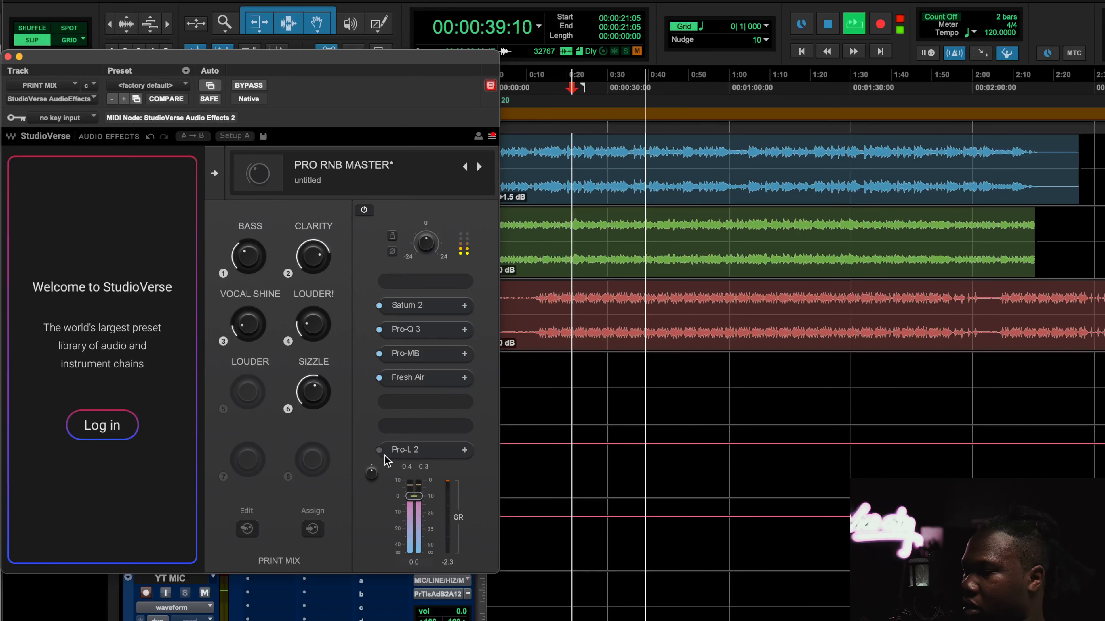
{"action": "key", "text": "space"}
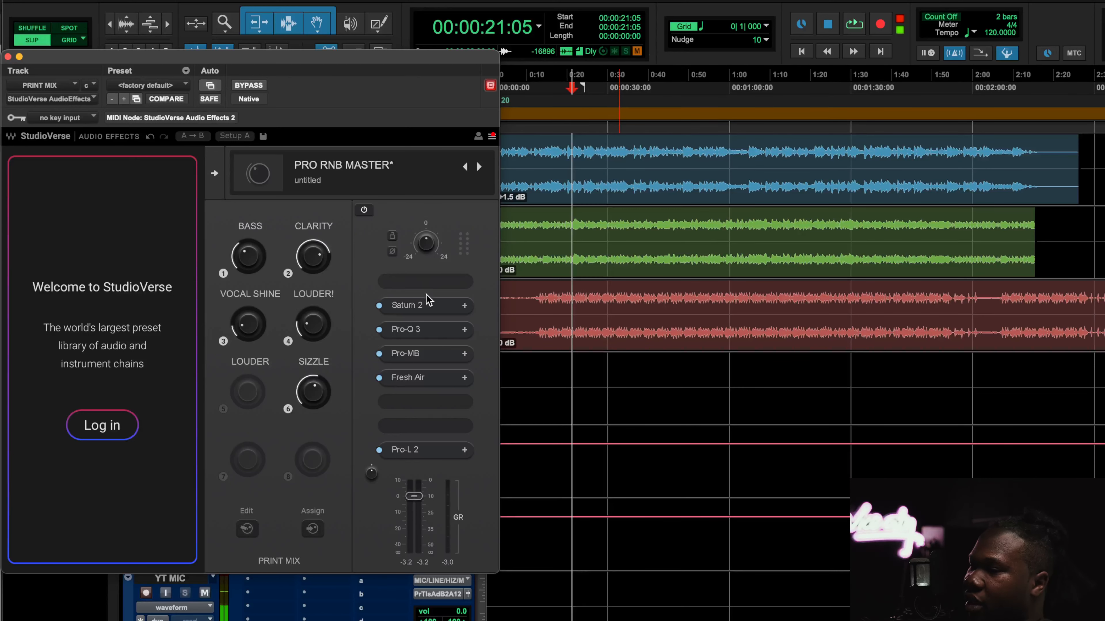
{"action": "left_click", "coordinate": [409, 305]}
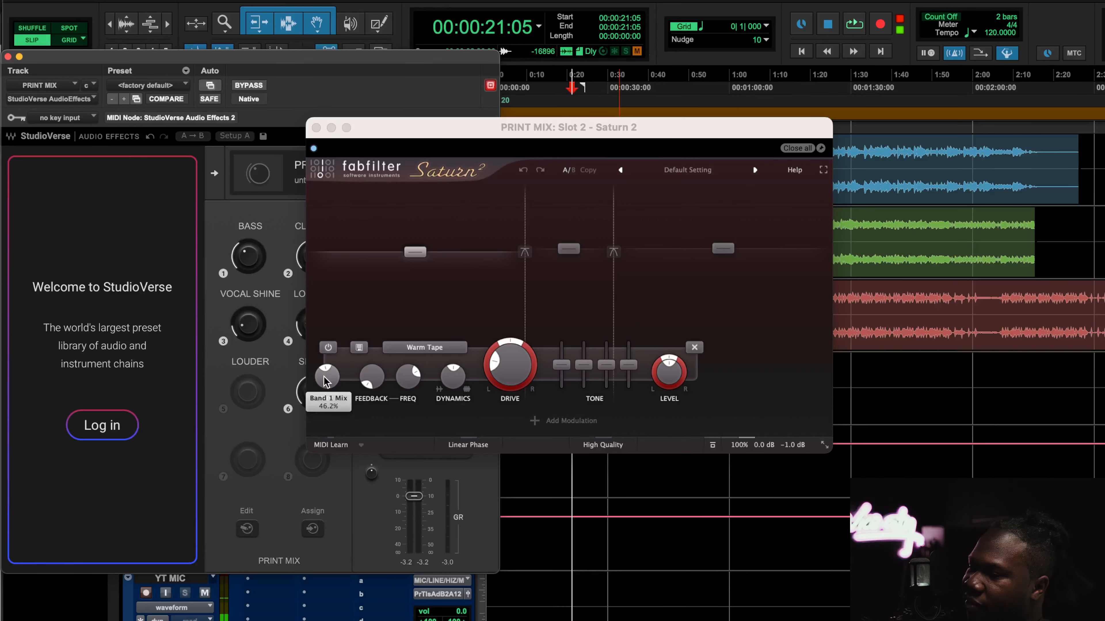
Move the Saturn 2 window aside and raise the BASS macro to about +0.19 dB
{"action": "left_click", "coordinate": [263, 270]}
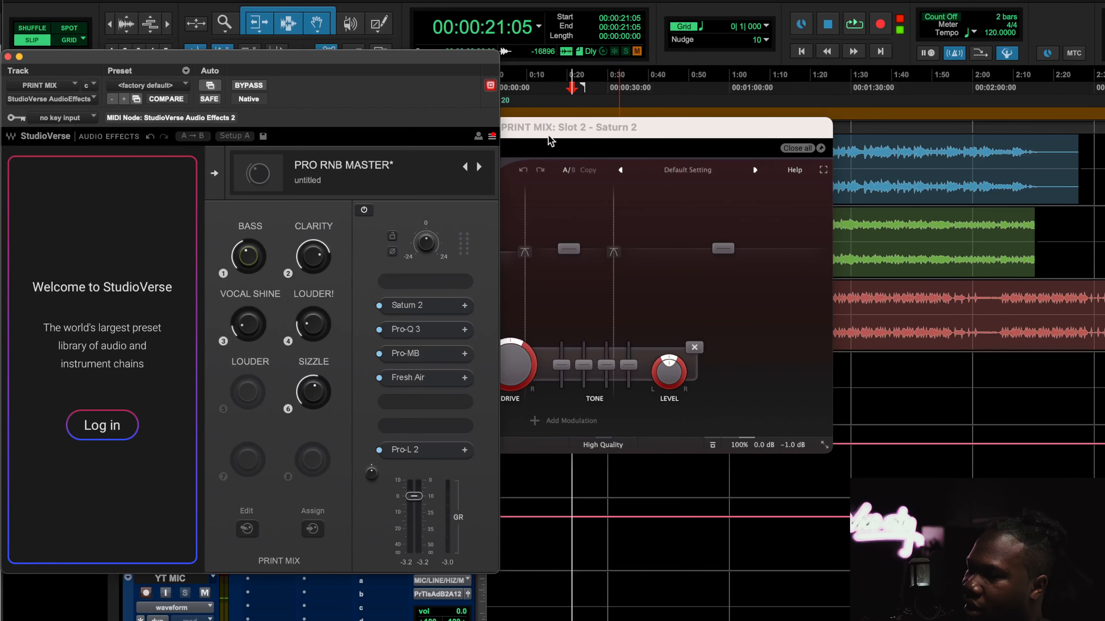
{"action": "left_click_drag", "start_coordinate": [550, 130], "coordinate": [691, 125]}
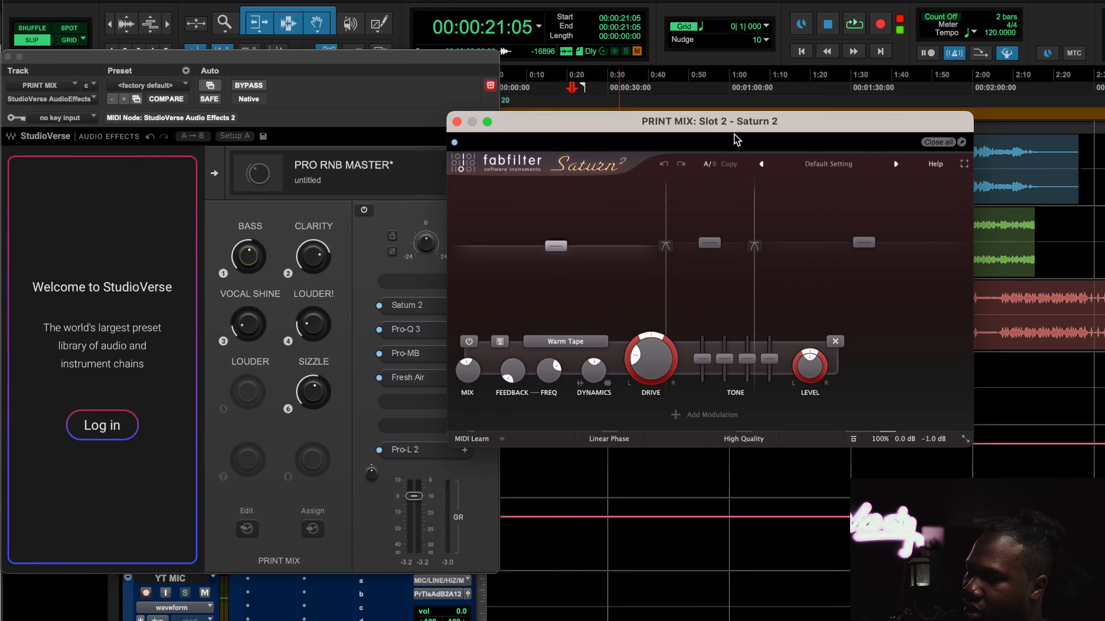
{"action": "left_click_drag", "start_coordinate": [735, 133], "coordinate": [891, 132]}
{"action": "left_click", "coordinate": [257, 263]}
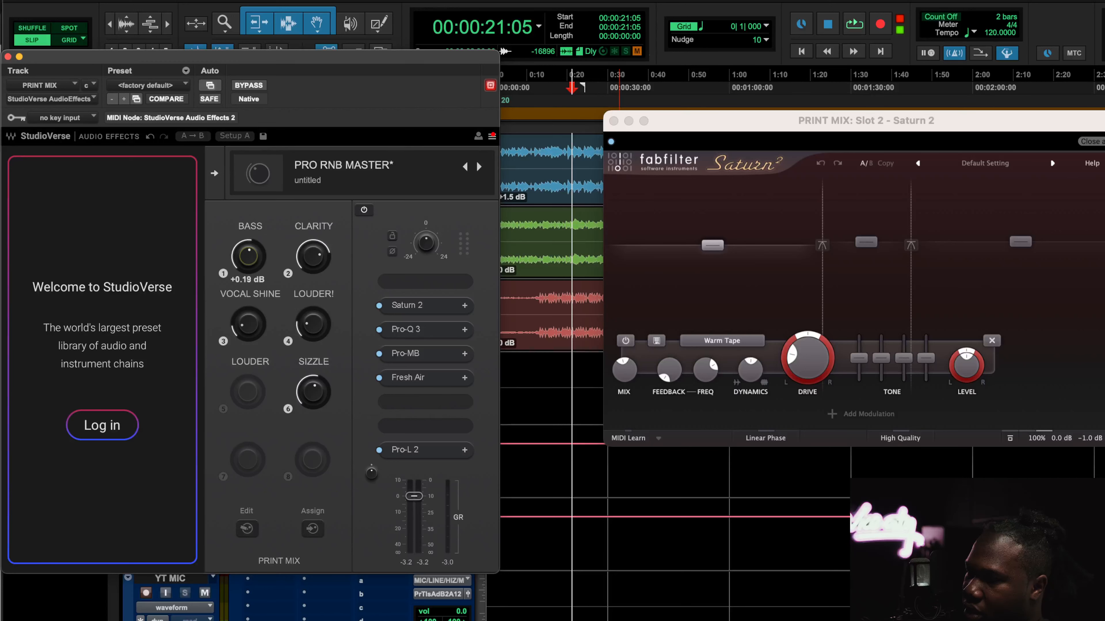
{"action": "left_click_drag", "start_coordinate": [256, 263], "coordinate": [252, 275]}
Open Pro-Q 3 from the chain and readjust the BASS macro while watching its low band
{"action": "left_click", "coordinate": [441, 332]}
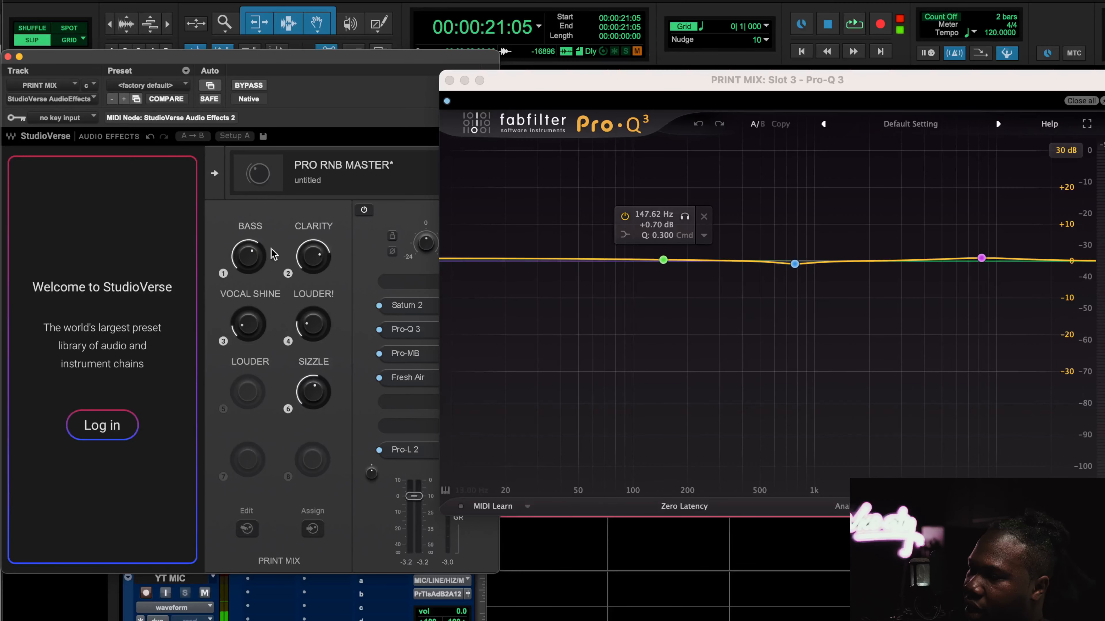
{"action": "mouse_move", "coordinate": [253, 262]}
{"action": "left_mouse_down"}
{"action": "mouse_move", "coordinate": [254, 248]}
{"action": "mouse_move", "coordinate": [253, 277]}
{"action": "left_mouse_up"}
{"action": "left_click_drag", "start_coordinate": [248, 256], "coordinate": [249, 259]}
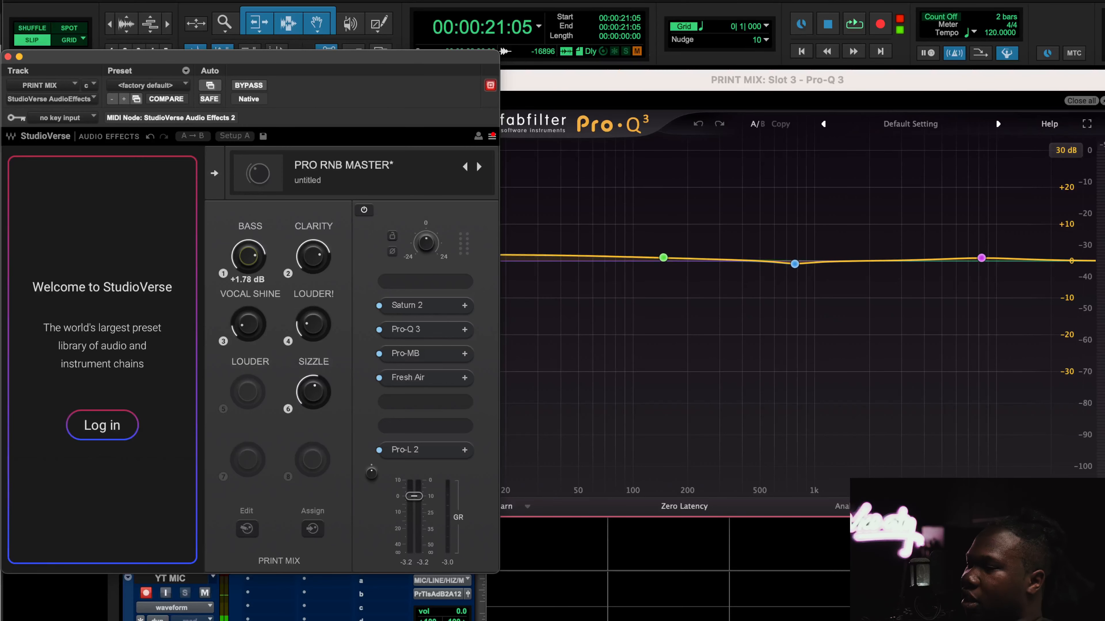
{"action": "left_click", "coordinate": [248, 259], "text": "alt"}
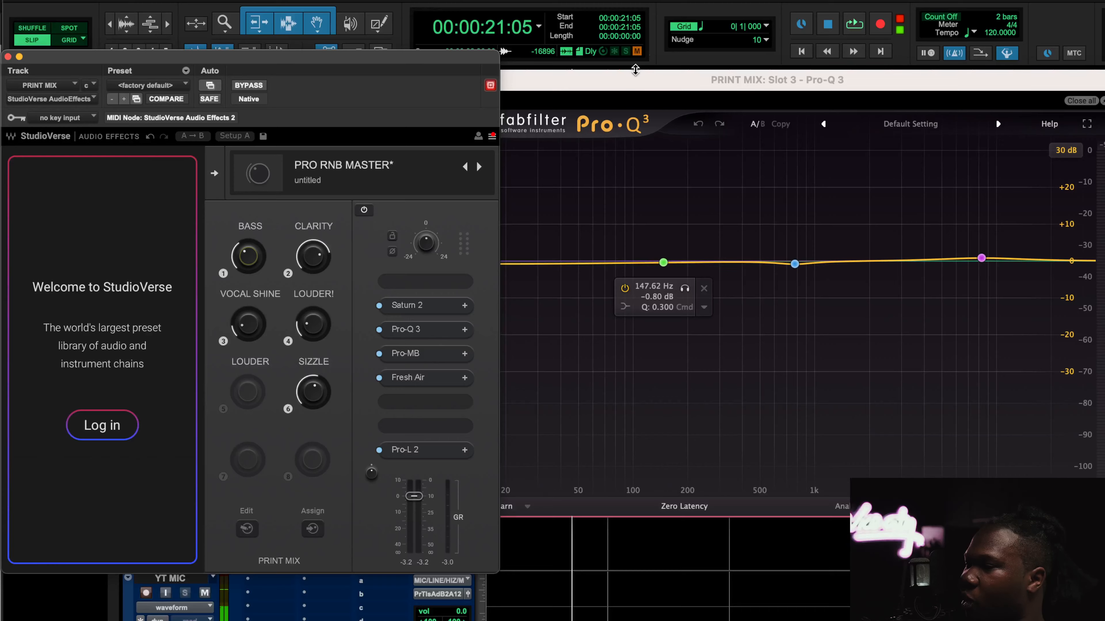
During playback, sweep the BASS macro up to +3 dB and back down to about -0.16 dB, then stop
{"action": "key", "text": "space"}
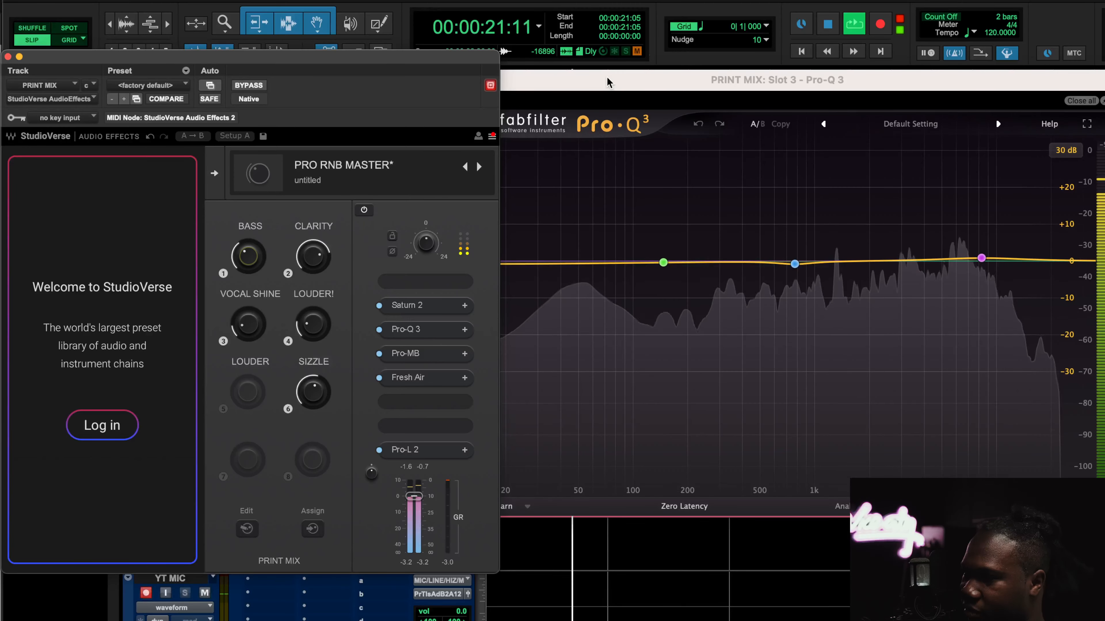
{"action": "left_click", "coordinate": [608, 80]}
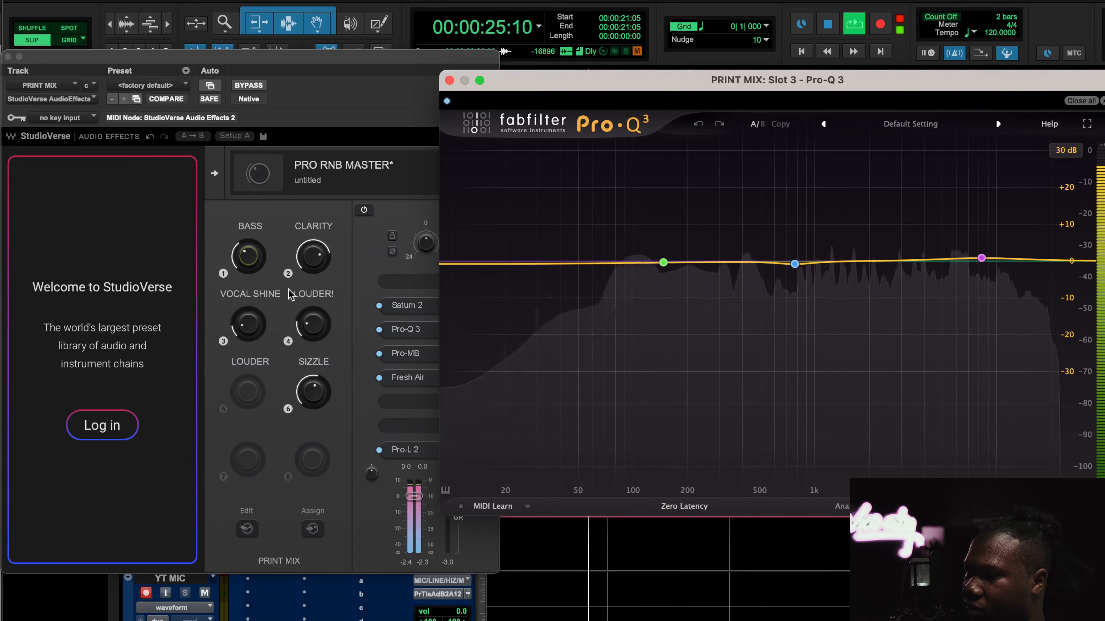
{"action": "left_click", "coordinate": [242, 264]}
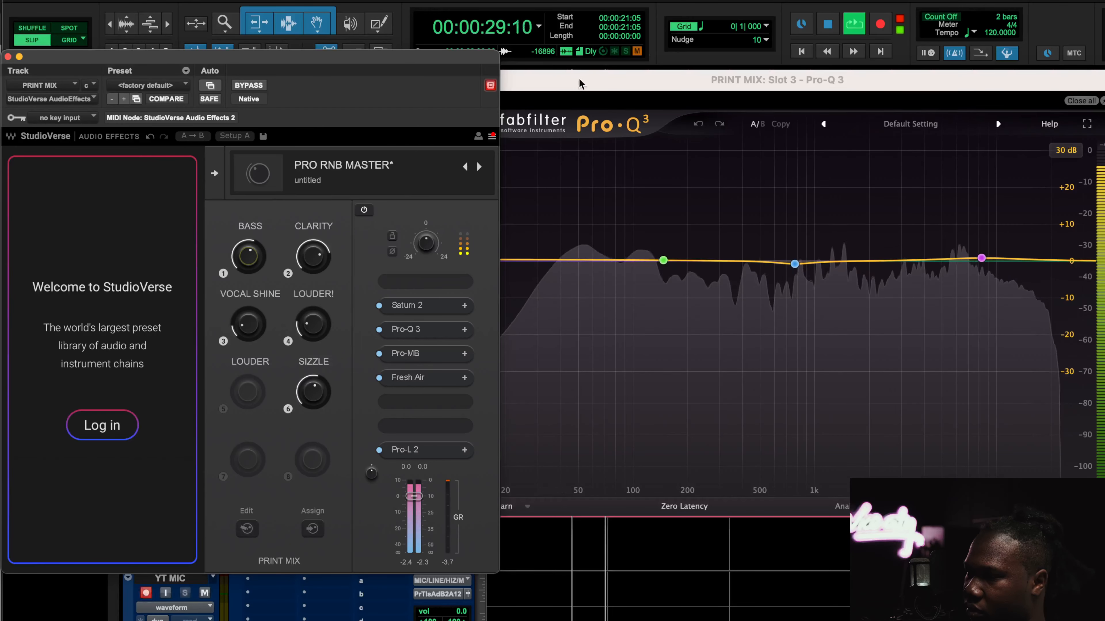
{"action": "left_click_drag", "start_coordinate": [581, 79], "coordinate": [662, 94]}
{"action": "left_click_drag", "start_coordinate": [261, 257], "coordinate": [261, 234]}
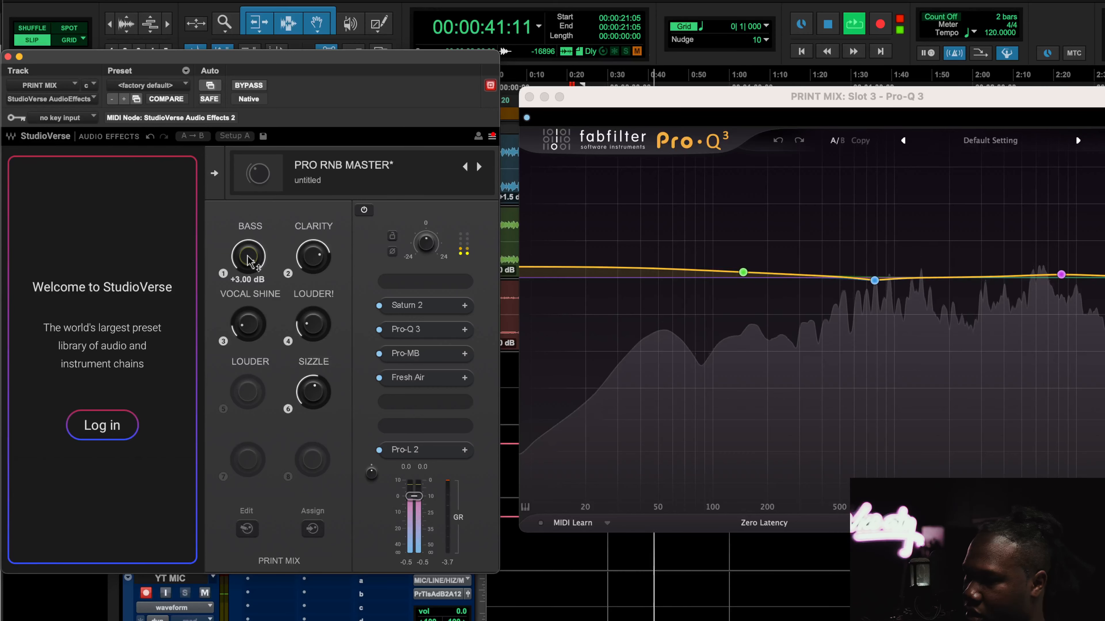
{"action": "left_click_drag", "start_coordinate": [250, 262], "coordinate": [250, 287]}
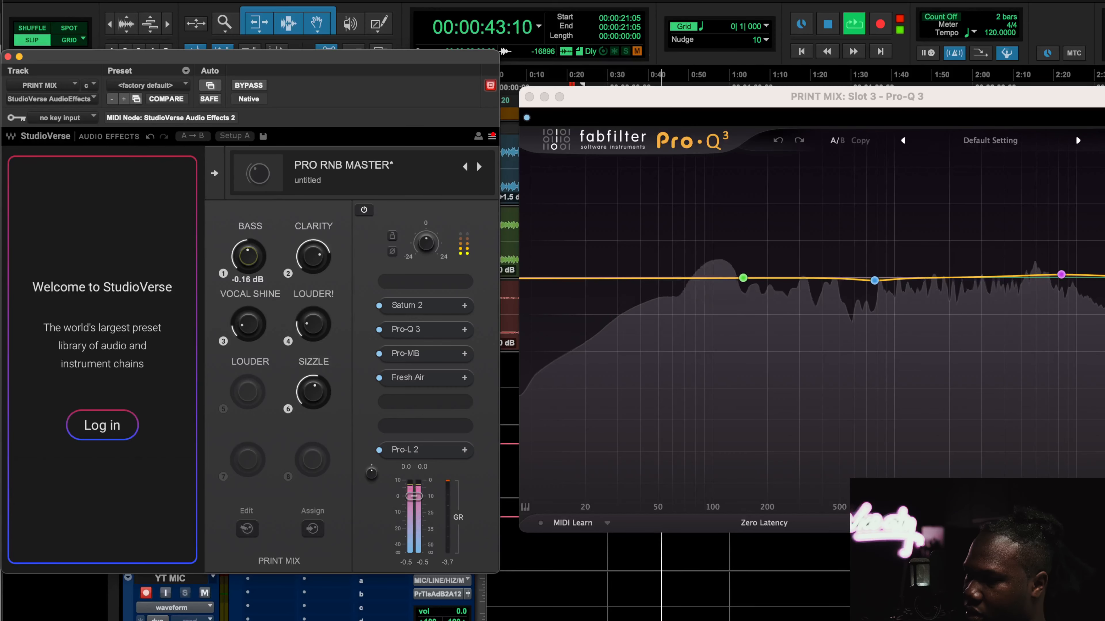
{"action": "key", "text": "space"}
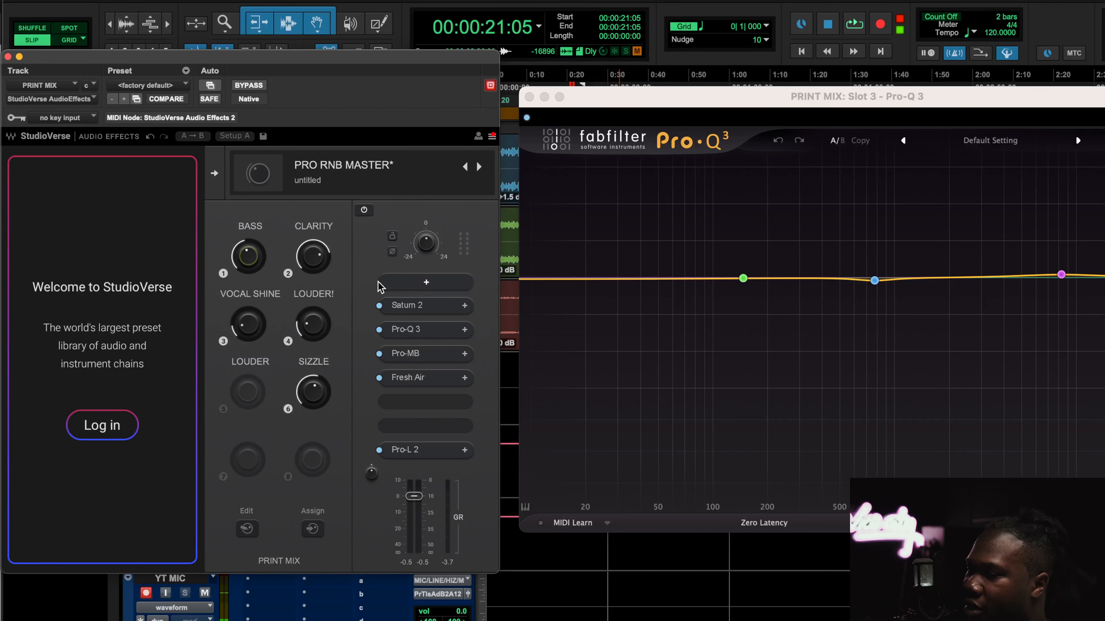
Open the Pro-Q 3 window from the chain and close it again to inspect its EQ curve
{"action": "left_click", "coordinate": [415, 333]}
{"action": "left_click", "coordinate": [419, 332]}
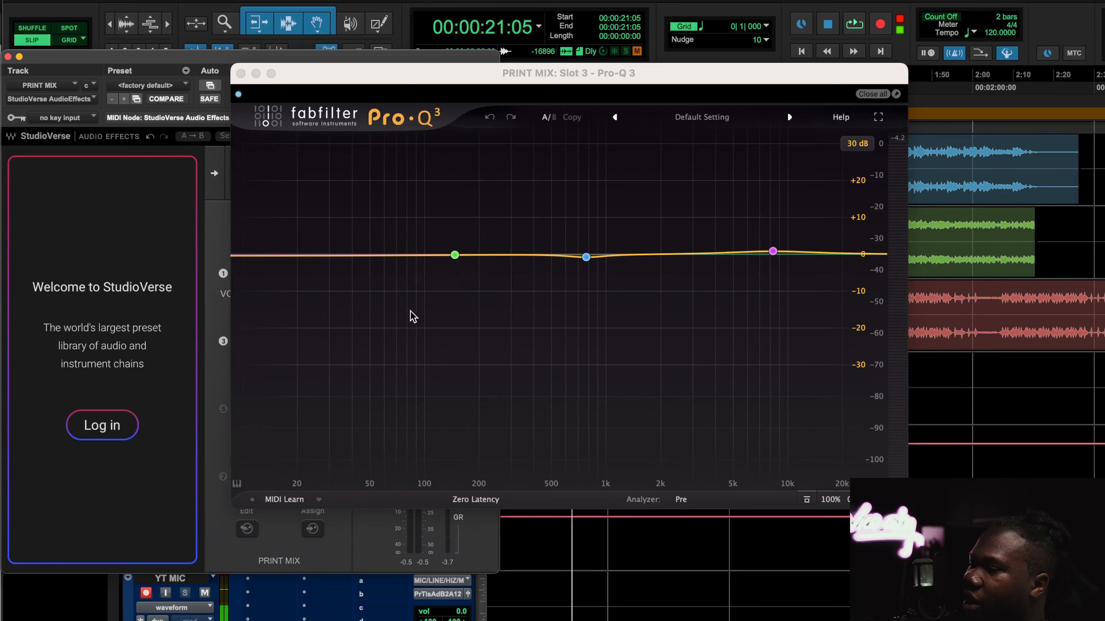
{"action": "left_click", "coordinate": [242, 74]}
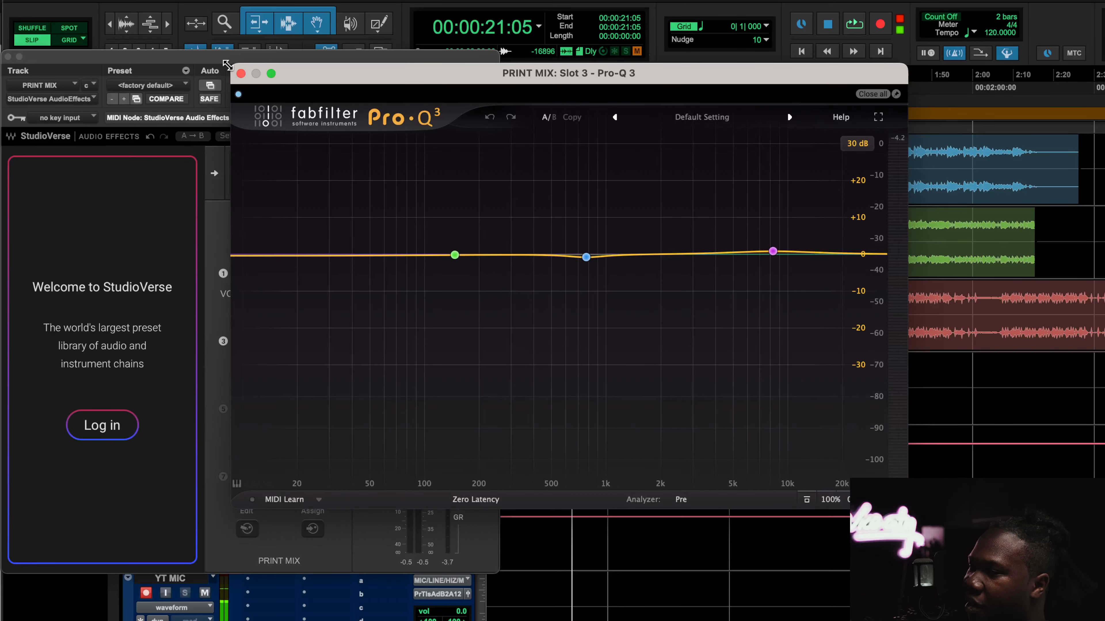
{"action": "left_click", "coordinate": [242, 73]}
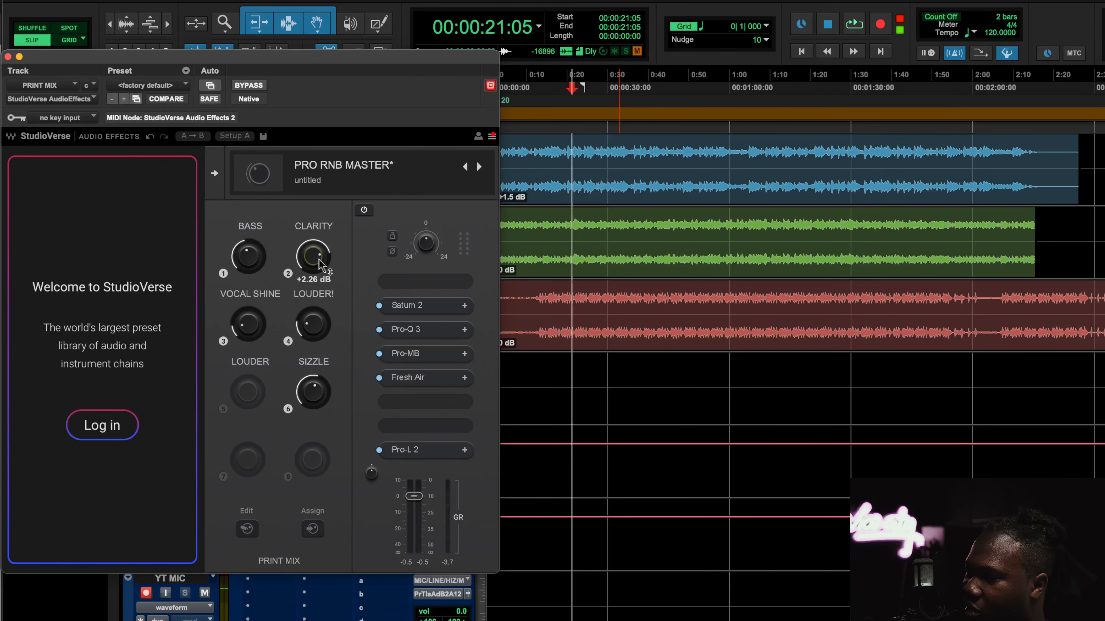
{"action": "left_click", "coordinate": [421, 327]}
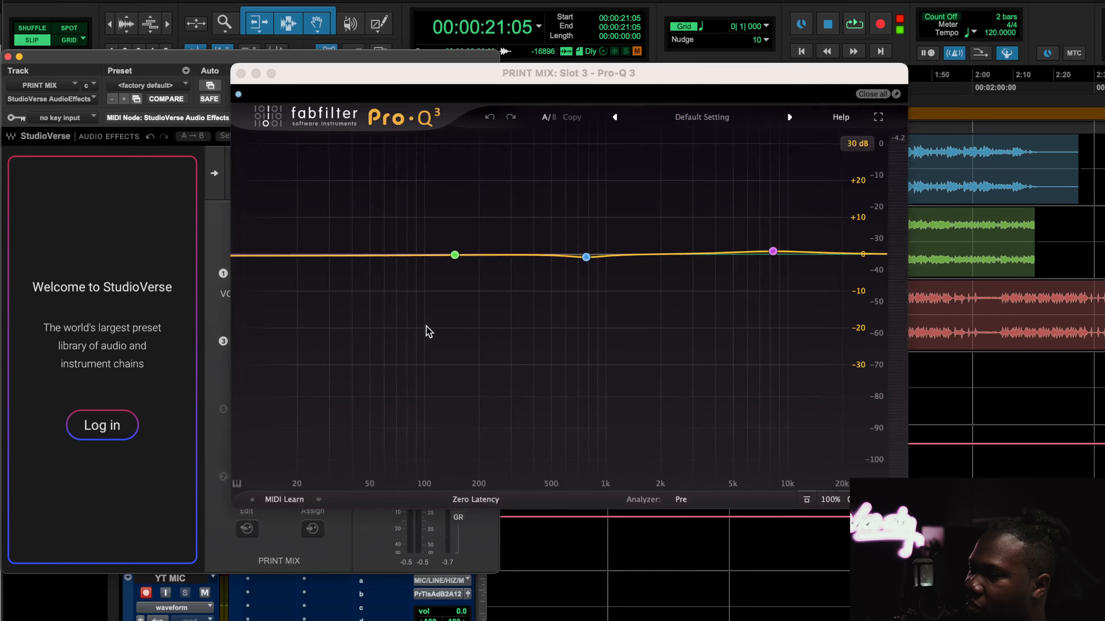
{"action": "left_click", "coordinate": [242, 73]}
{"action": "left_click", "coordinate": [242, 74]}
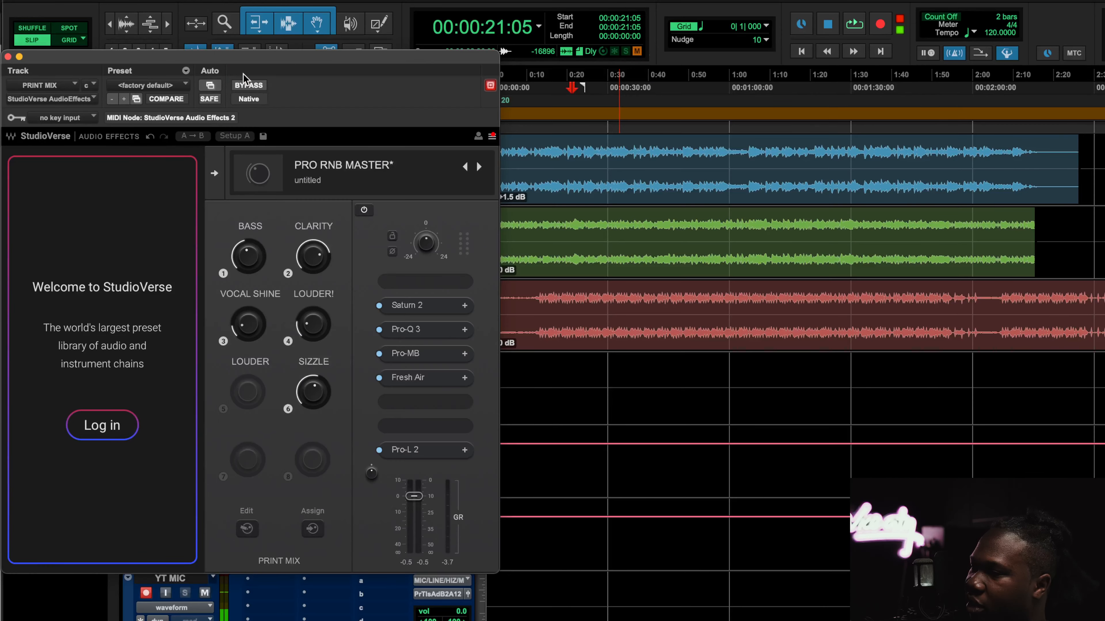
Open Saturn 2 and, during playback, push the CLARITY macro to +4 dB and back down before stopping
{"action": "left_click", "coordinate": [420, 307]}
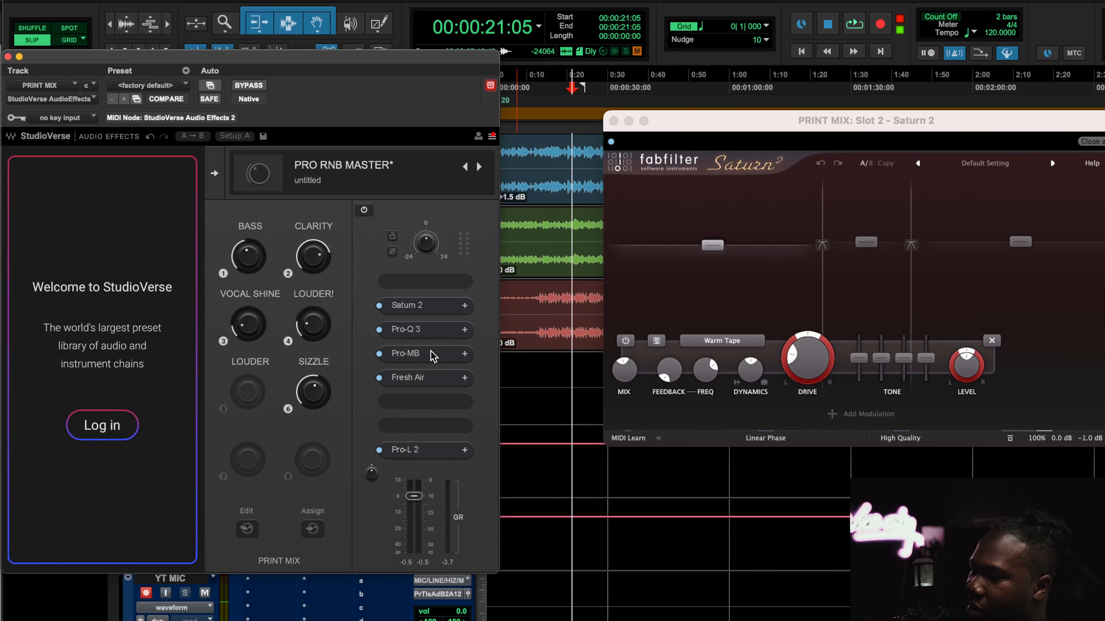
{"action": "key", "text": "space"}
{"action": "left_click_drag", "start_coordinate": [313, 263], "coordinate": [313, 243]}
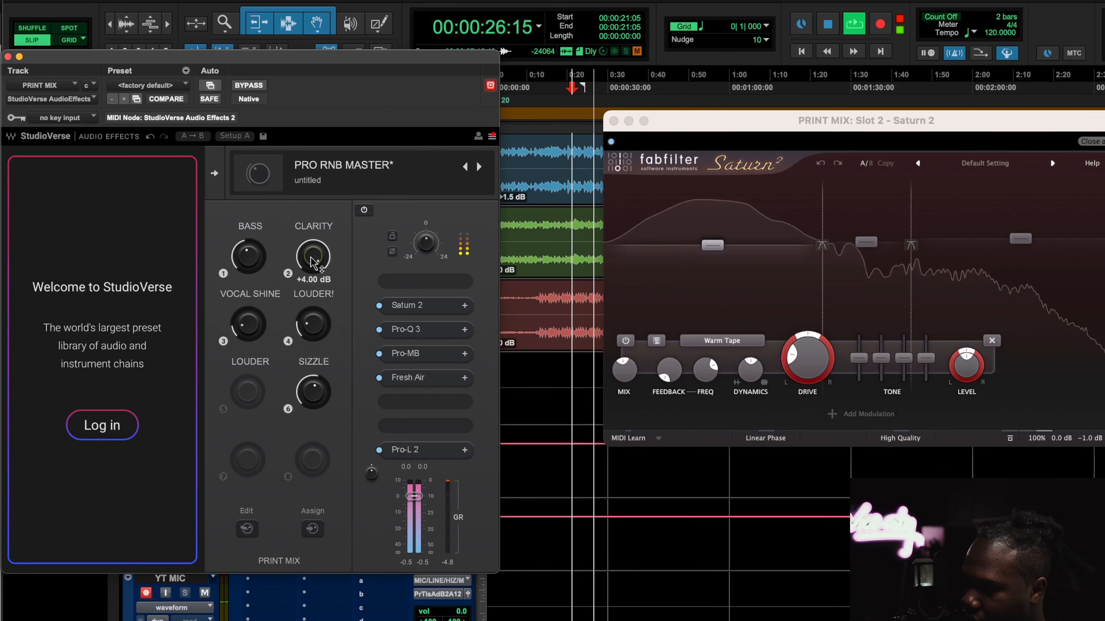
{"action": "left_click_drag", "start_coordinate": [313, 244], "coordinate": [313, 257]}
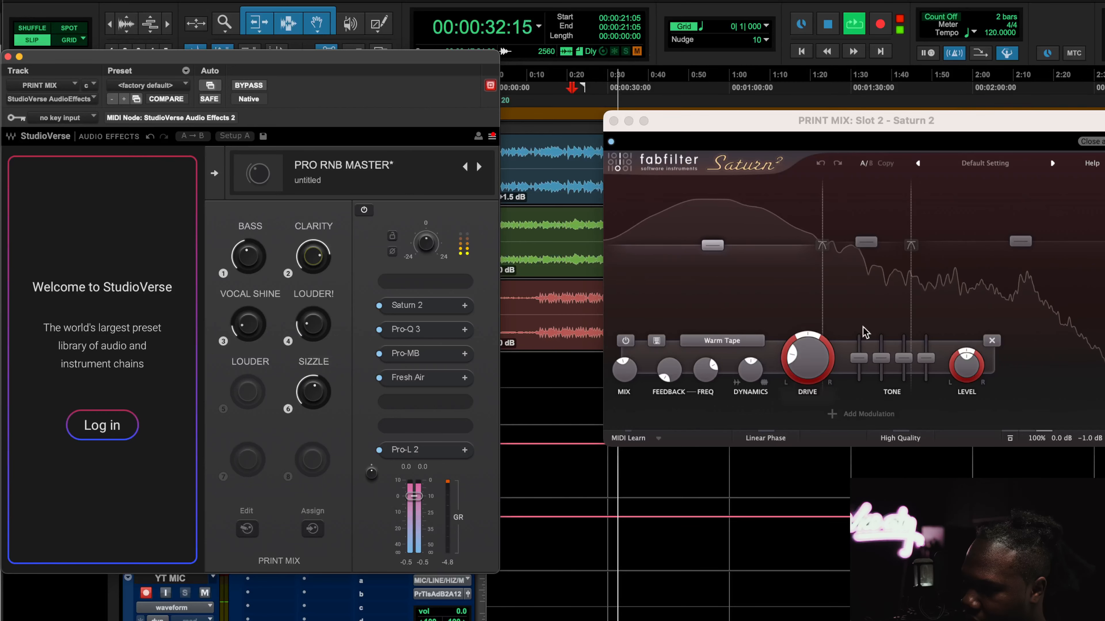
{"action": "key", "text": "space"}
Inspect Saturn 2's high band, then open and close the Pro-MB window
{"action": "left_click", "coordinate": [1007, 266]}
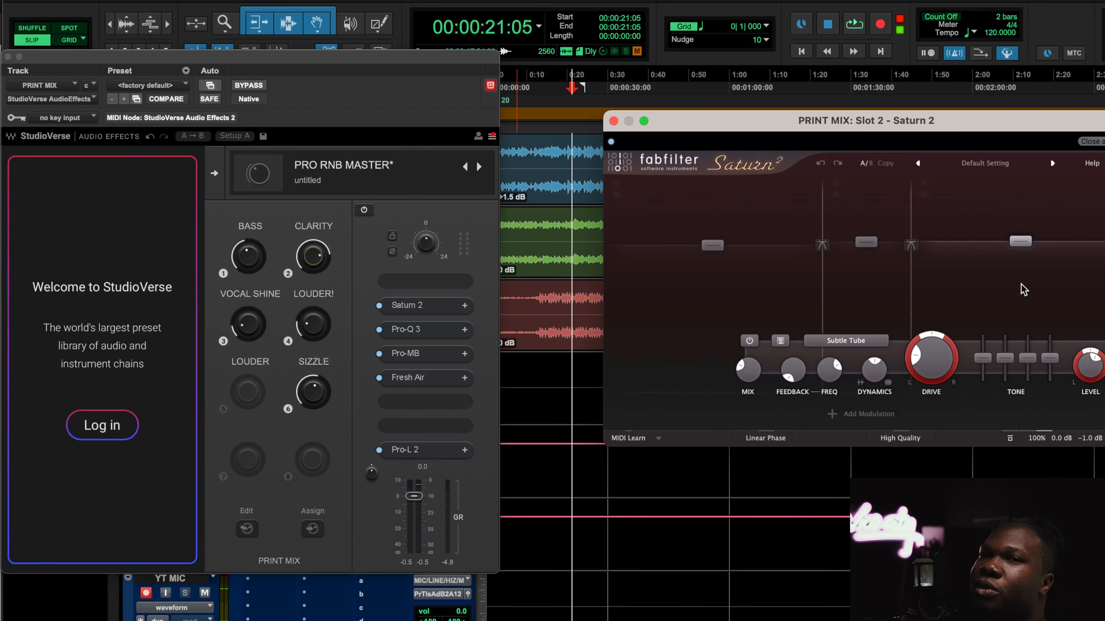
{"action": "mouse_move", "coordinate": [829, 297]}
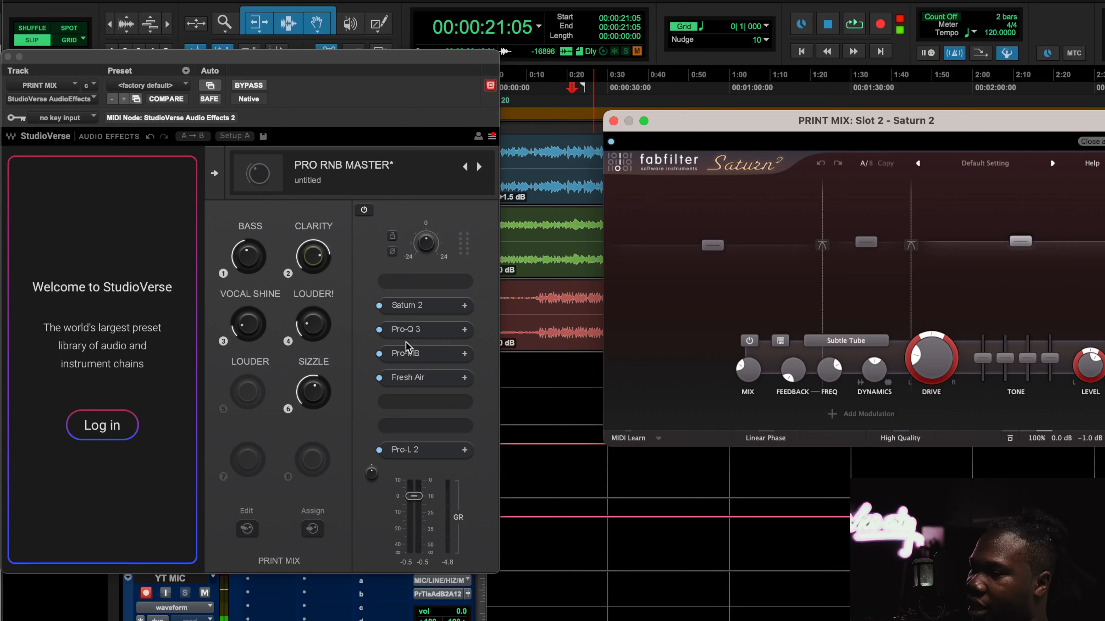
{"action": "left_click", "coordinate": [415, 333]}
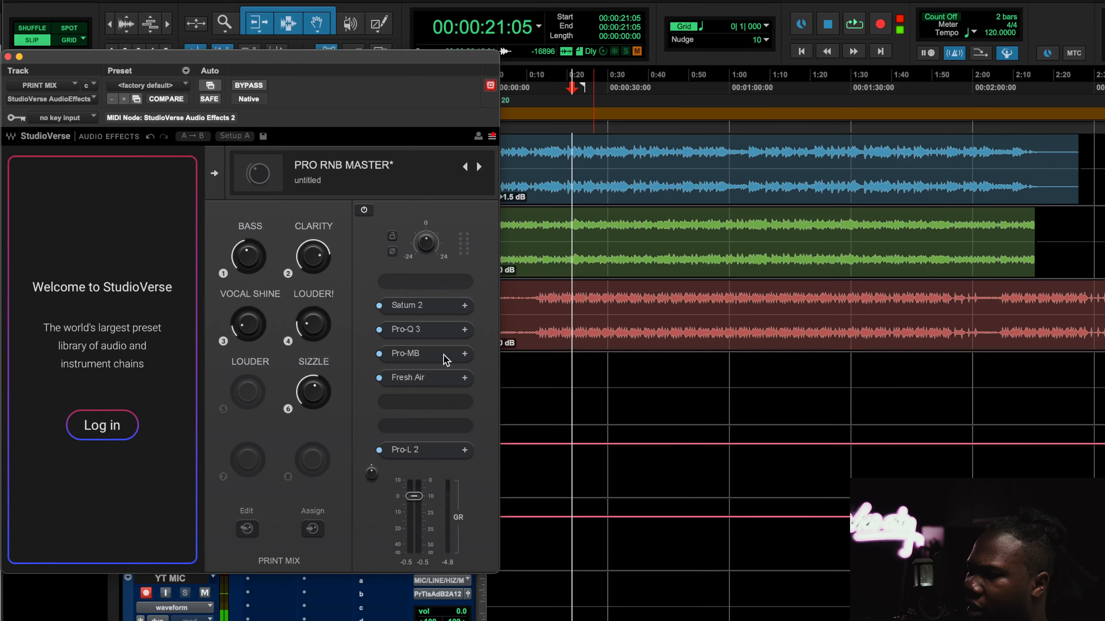
{"action": "left_click", "coordinate": [240, 73]}
{"action": "left_click", "coordinate": [427, 356]}
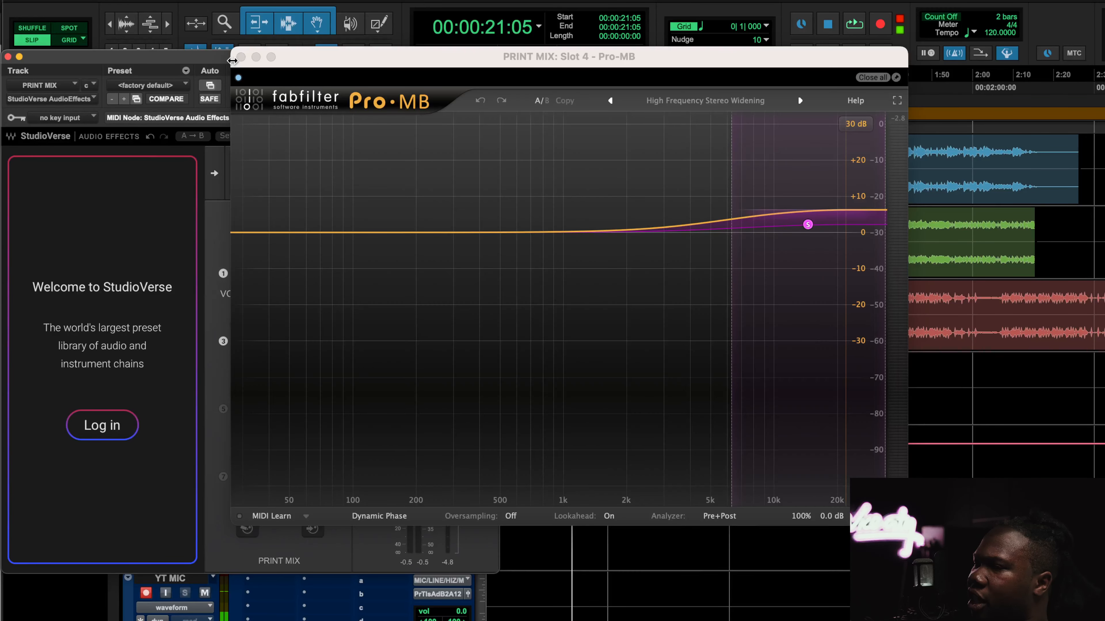
{"action": "left_click", "coordinate": [240, 57]}
Open Fresh Air and, during playback, nudge the VOCAL SHINE macro to 15% and back
{"action": "left_click", "coordinate": [424, 379]}
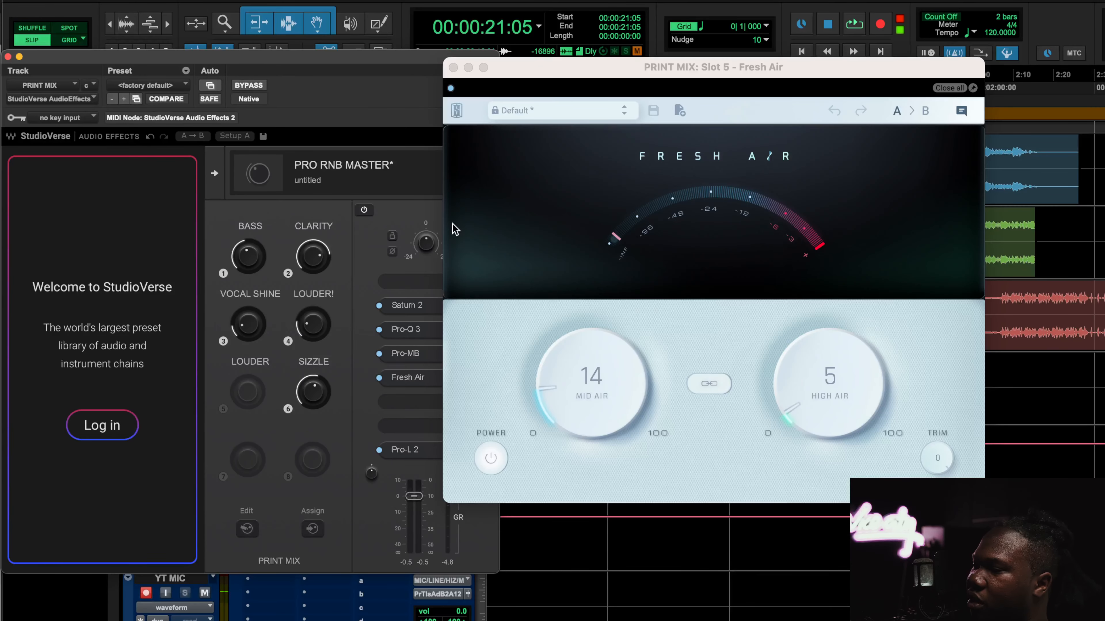
{"action": "key", "text": "space"}
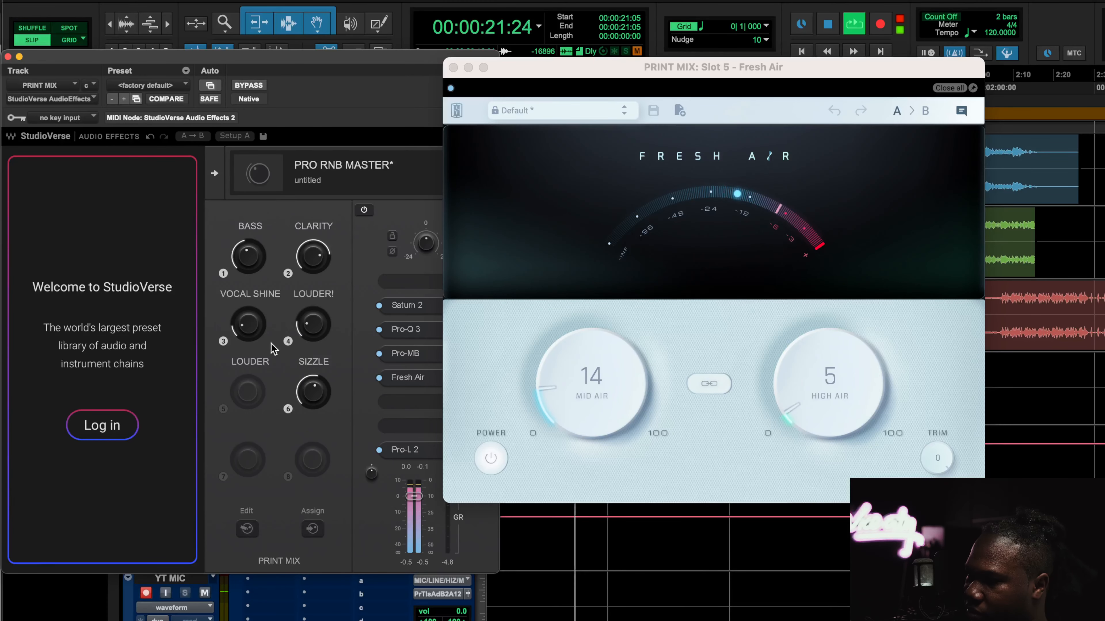
{"action": "mouse_move", "coordinate": [250, 332]}
{"action": "left_mouse_down"}
{"action": "mouse_move", "coordinate": [250, 281]}
{"action": "mouse_move", "coordinate": [250, 330]}
{"action": "left_mouse_up"}
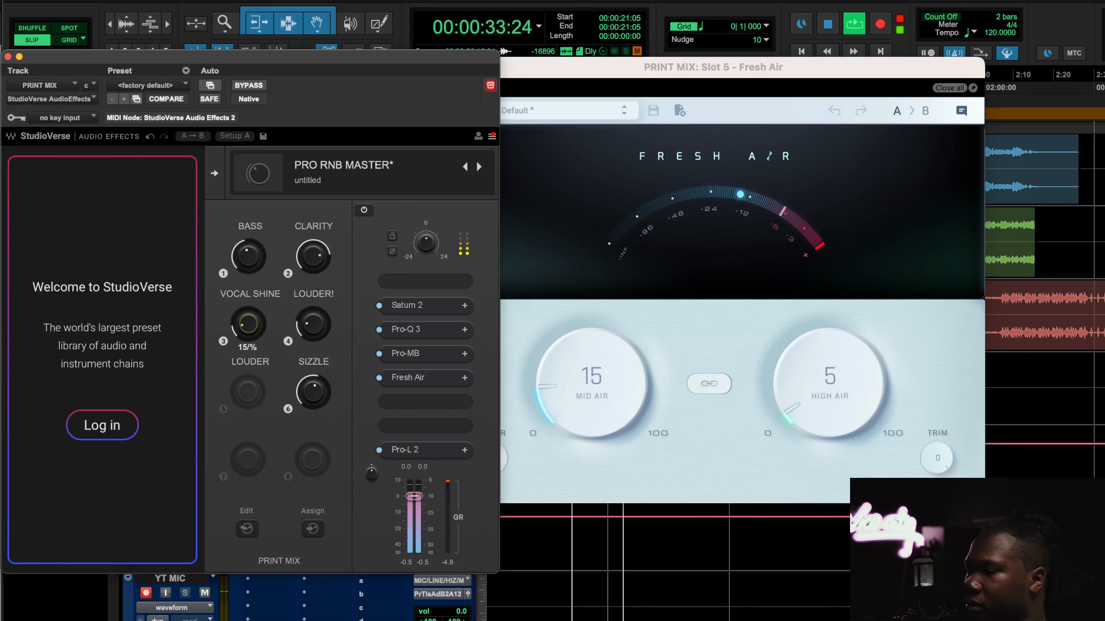
{"action": "key", "text": "space"}
{"action": "left_click_drag", "start_coordinate": [249, 330], "coordinate": [250, 332]}
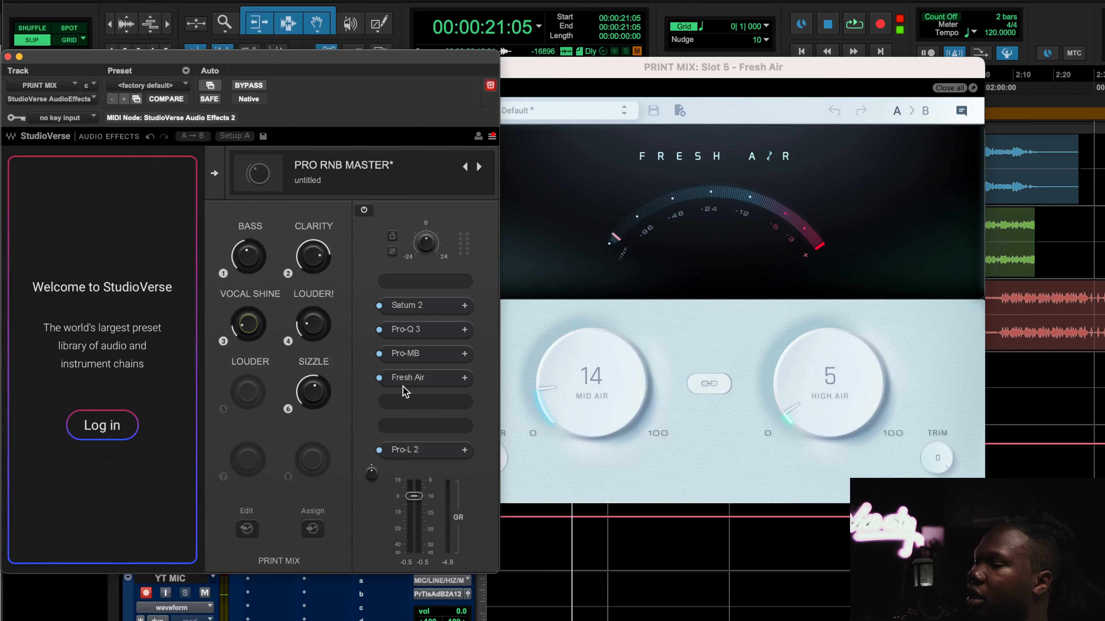
Open and close the Pro-L 2 and Pro-MB windows to inspect their settings
{"action": "left_click", "coordinate": [419, 448]}
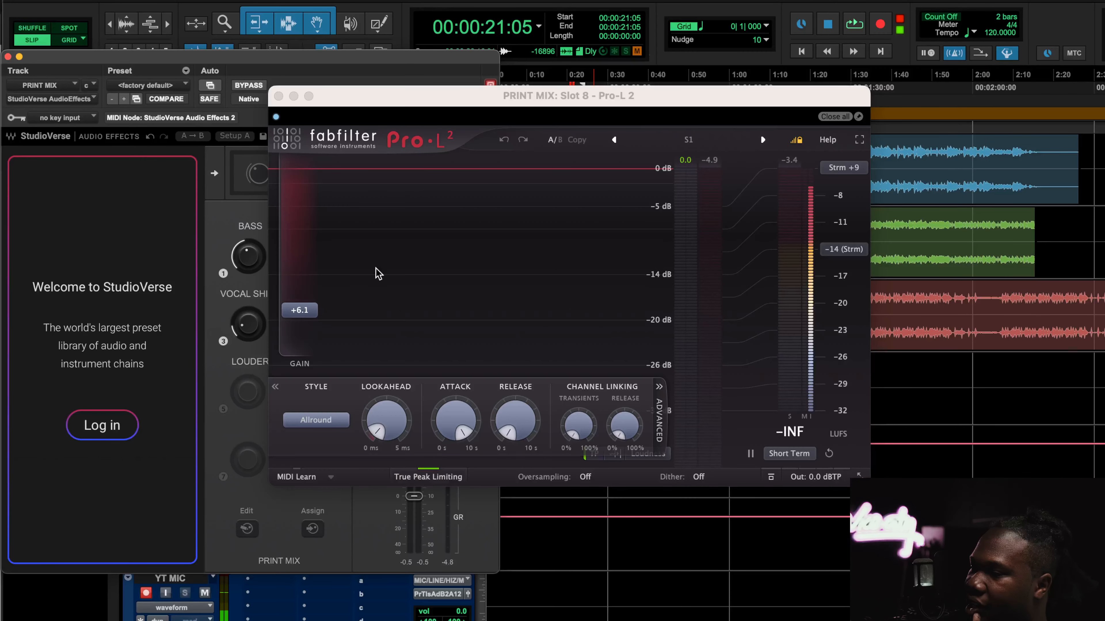
{"action": "left_click", "coordinate": [278, 96]}
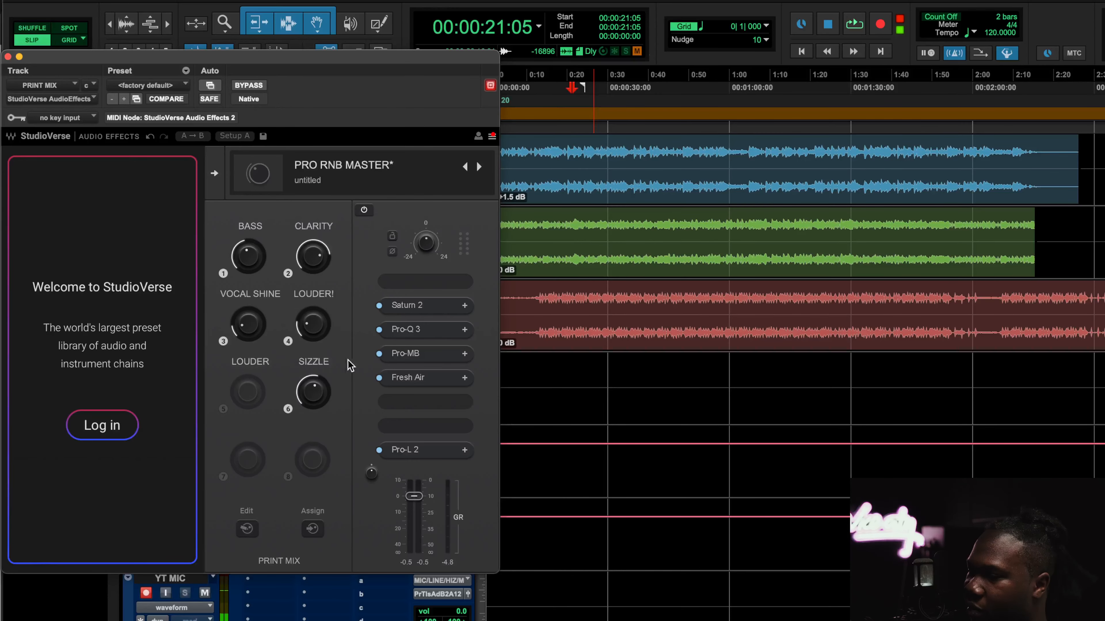
{"action": "left_click", "coordinate": [420, 354]}
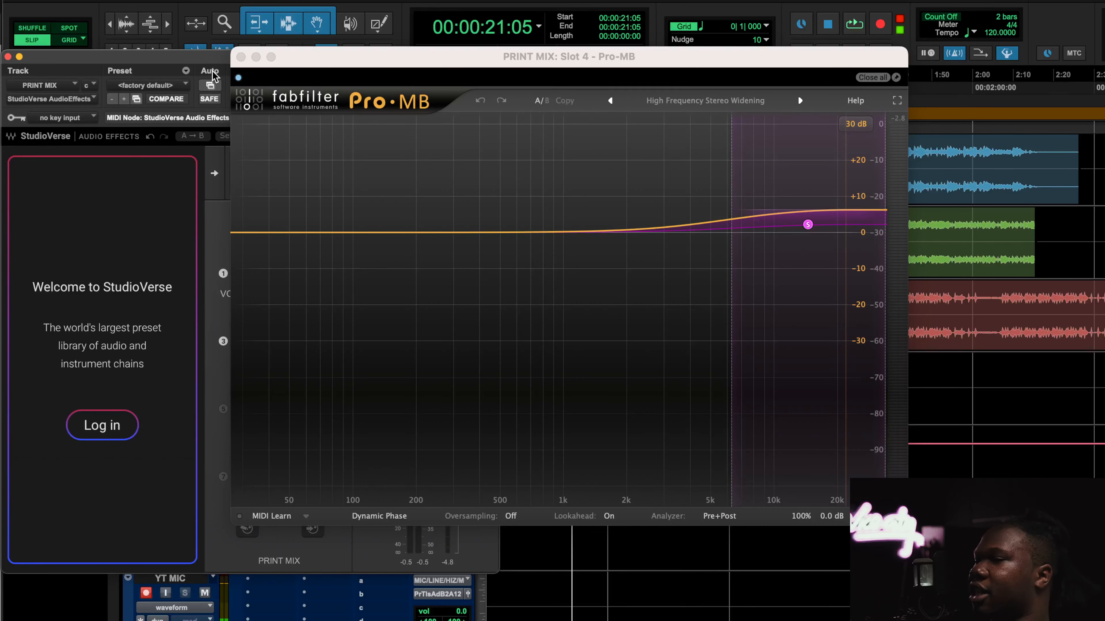
{"action": "left_click", "coordinate": [240, 57]}
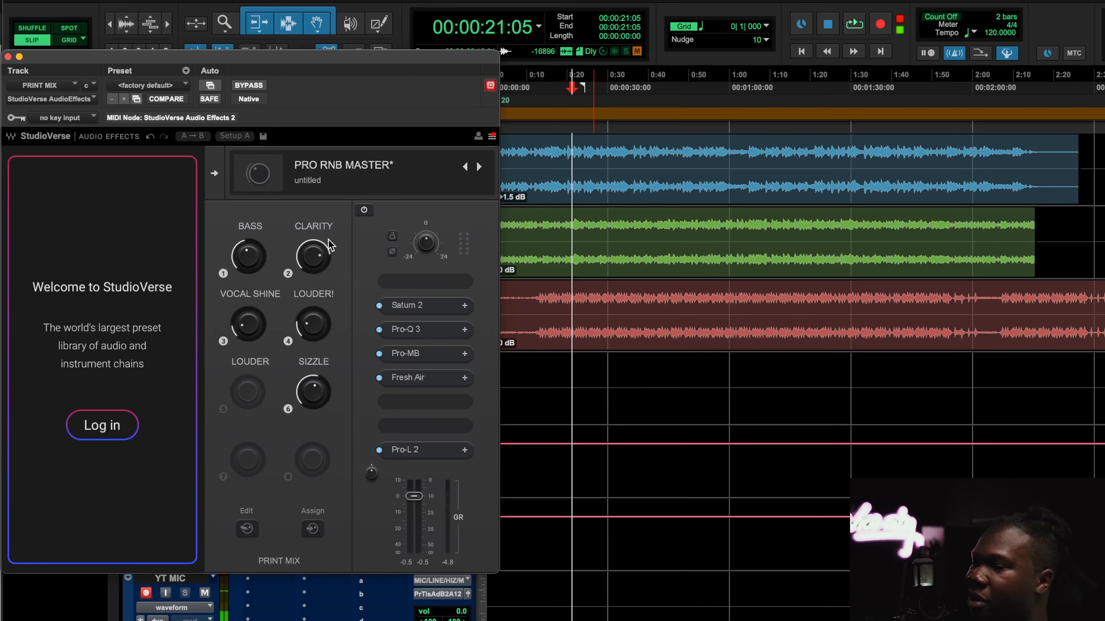
During playback, inspect the Pro-Q 3 window and then open the Pro-MB window
{"action": "key", "text": "space"}
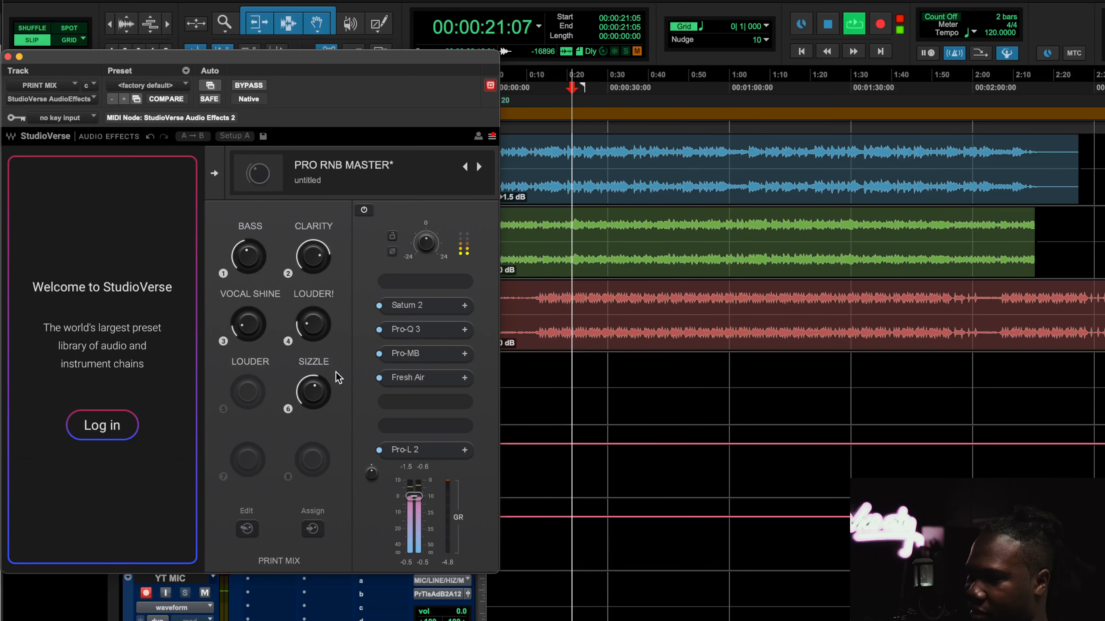
{"action": "left_click", "coordinate": [420, 329]}
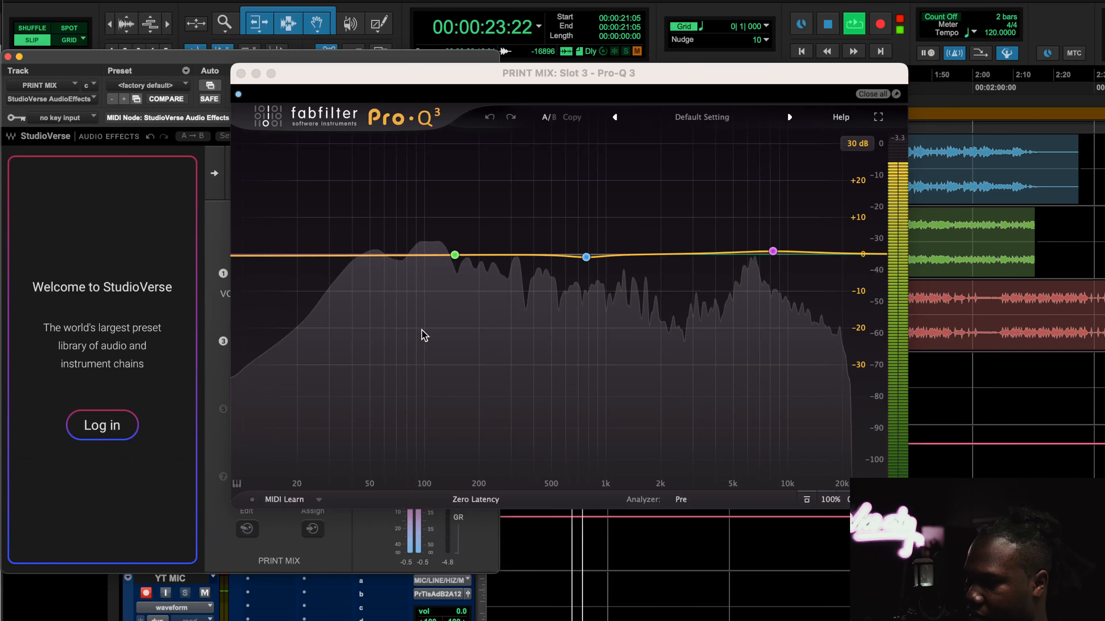
{"action": "left_click", "coordinate": [241, 73]}
{"action": "left_click", "coordinate": [408, 361]}
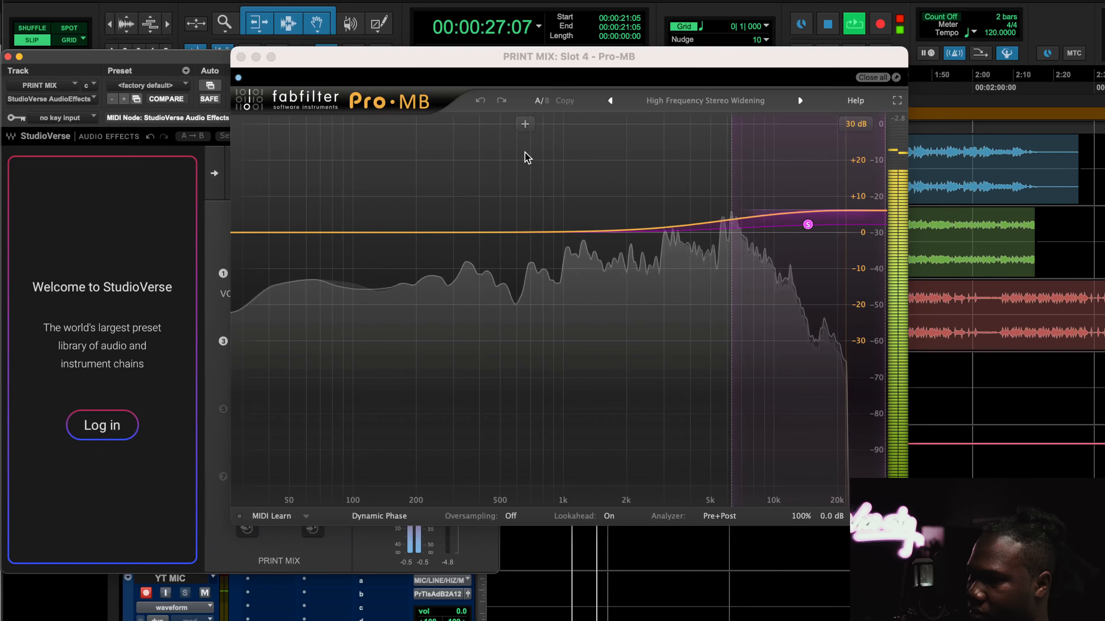
During playback, adjust the SIZZLE macro on PRO RNB MASTER, settling it at +2.11 dB, then stop playback
{"action": "left_click_drag", "start_coordinate": [428, 65], "coordinate": [618, 63]}
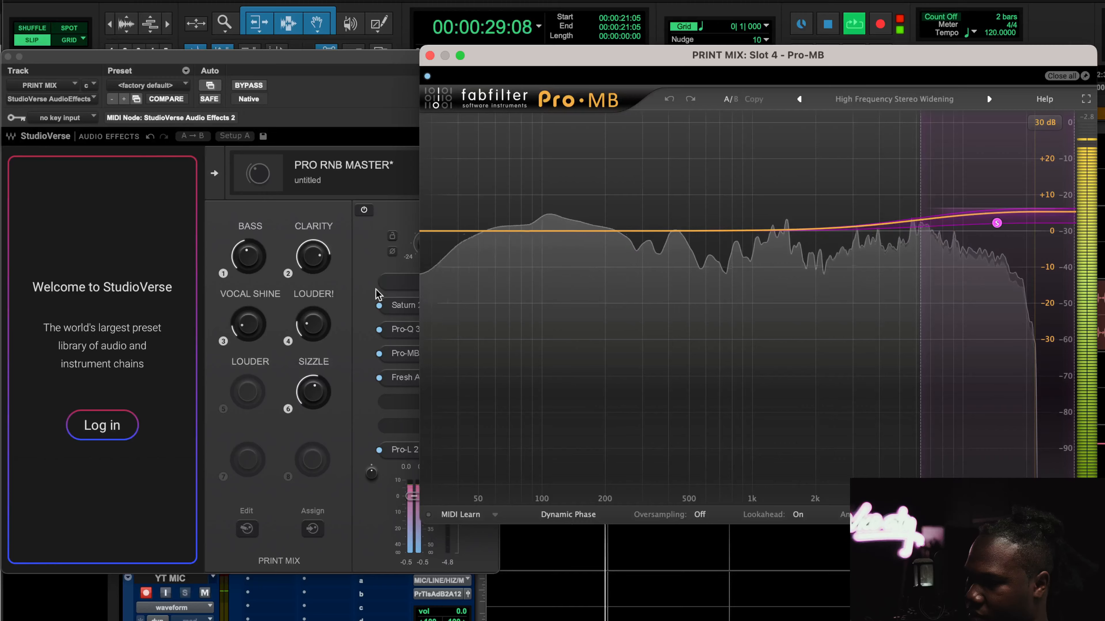
{"action": "left_click", "coordinate": [314, 390]}
{"action": "left_click_drag", "start_coordinate": [314, 391], "coordinate": [314, 386]}
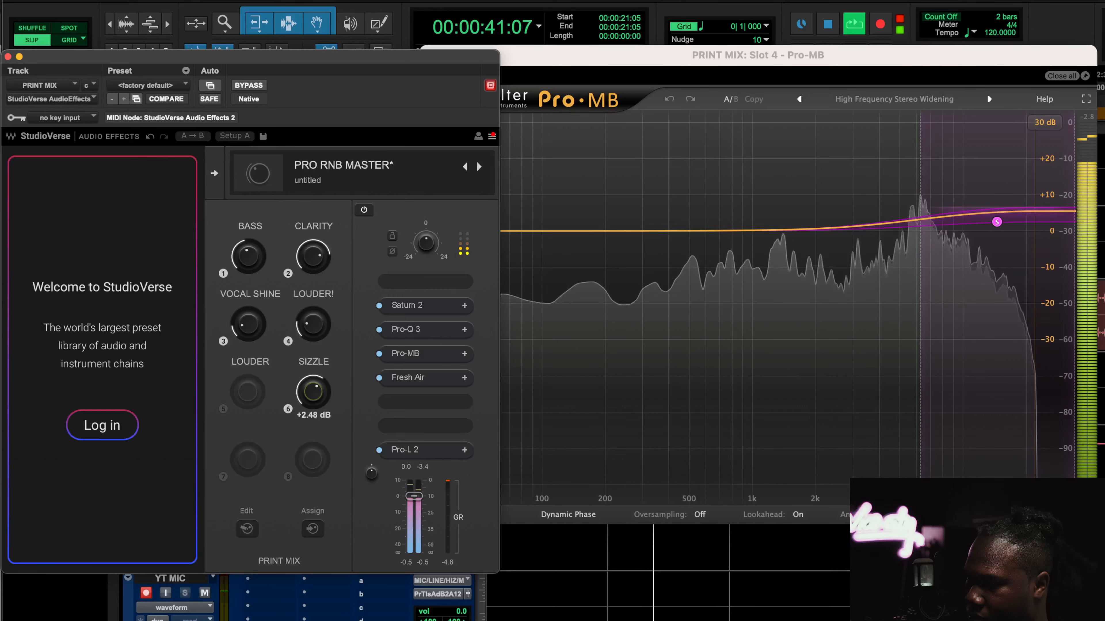
{"action": "mouse_move", "coordinate": [314, 394]}
{"action": "left_mouse_down"}
{"action": "mouse_move", "coordinate": [314, 403]}
{"action": "mouse_move", "coordinate": [309, 393]}
{"action": "left_mouse_up"}
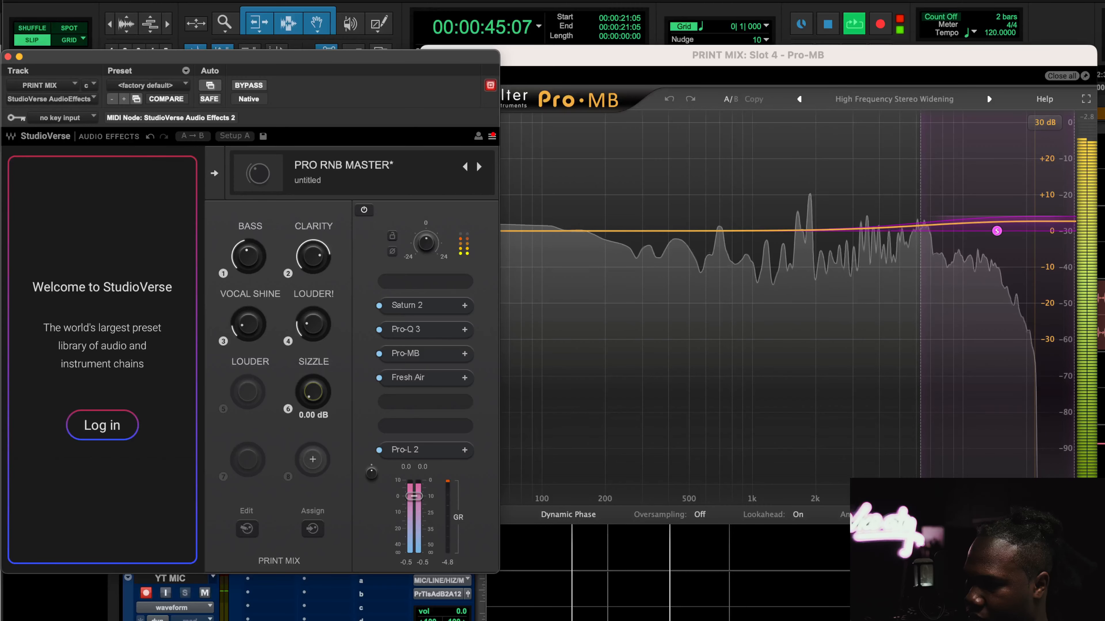
{"action": "left_click_drag", "start_coordinate": [309, 392], "coordinate": [315, 461]}
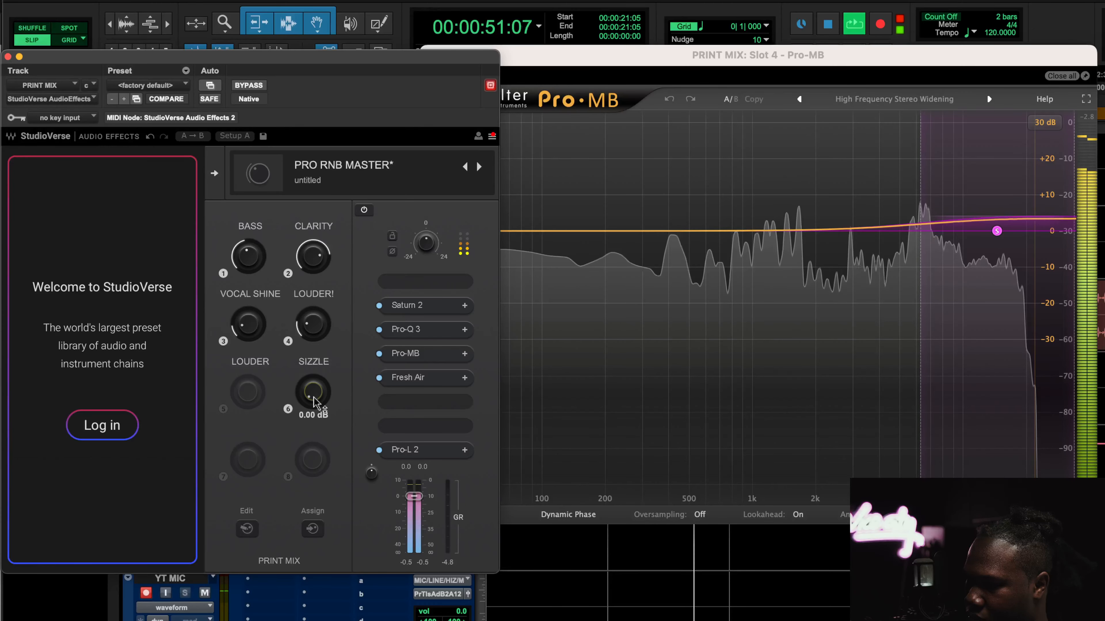
{"action": "left_click_drag", "start_coordinate": [316, 404], "coordinate": [316, 315]}
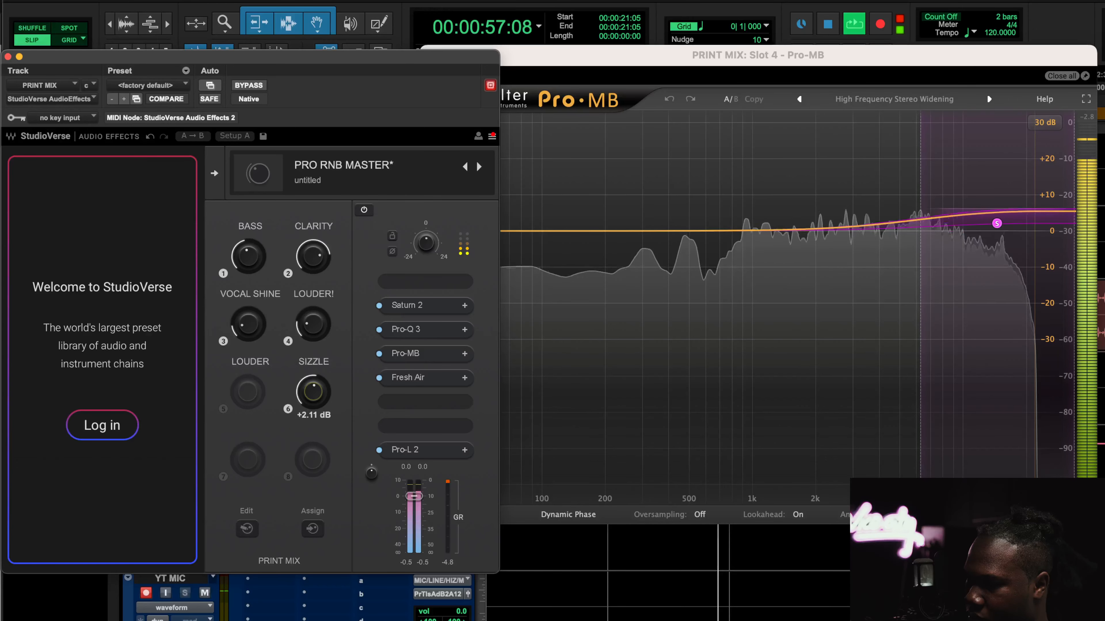
{"action": "key", "text": "space"}
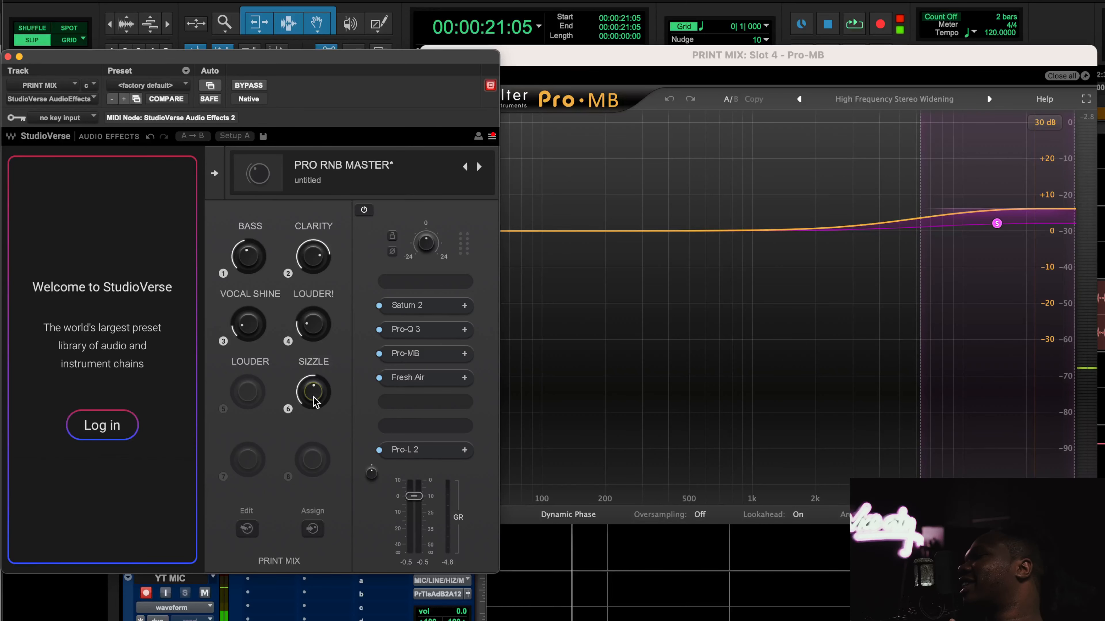
Inspect the Pro-MB high band's compression settings, then close the plugin windows
{"action": "mouse_move", "coordinate": [985, 232]}
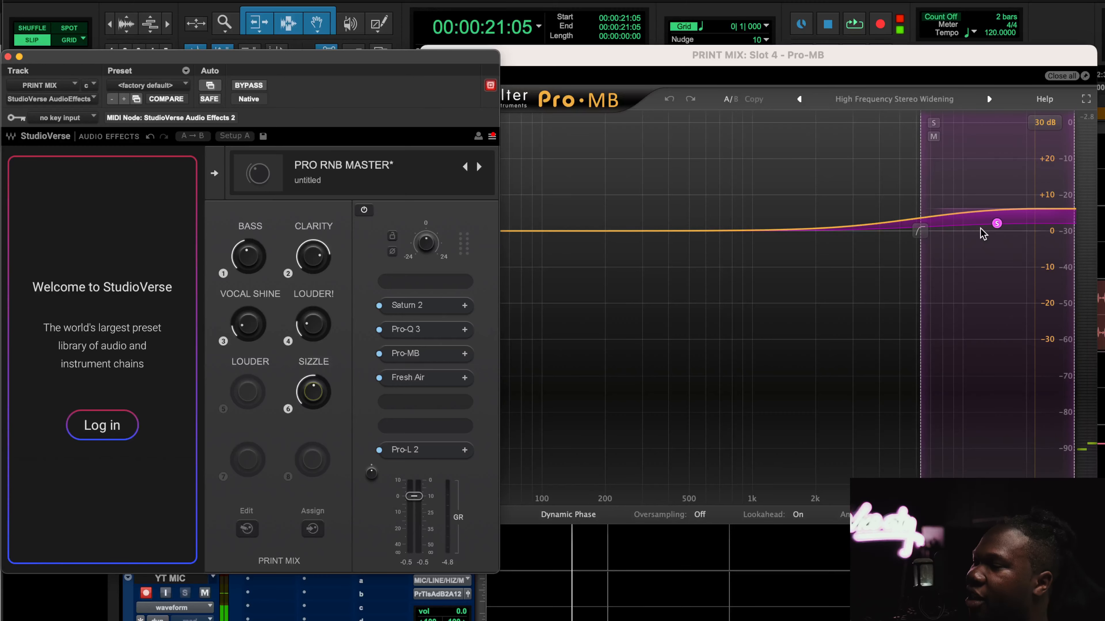
{"action": "left_click", "coordinate": [996, 224]}
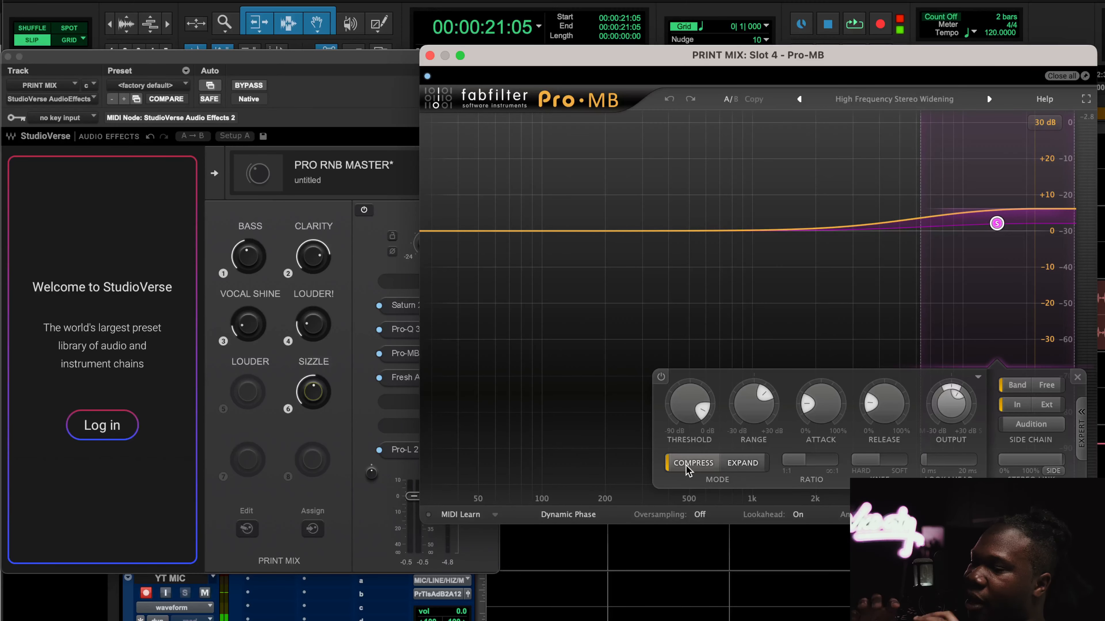
{"action": "mouse_move", "coordinate": [686, 465]}
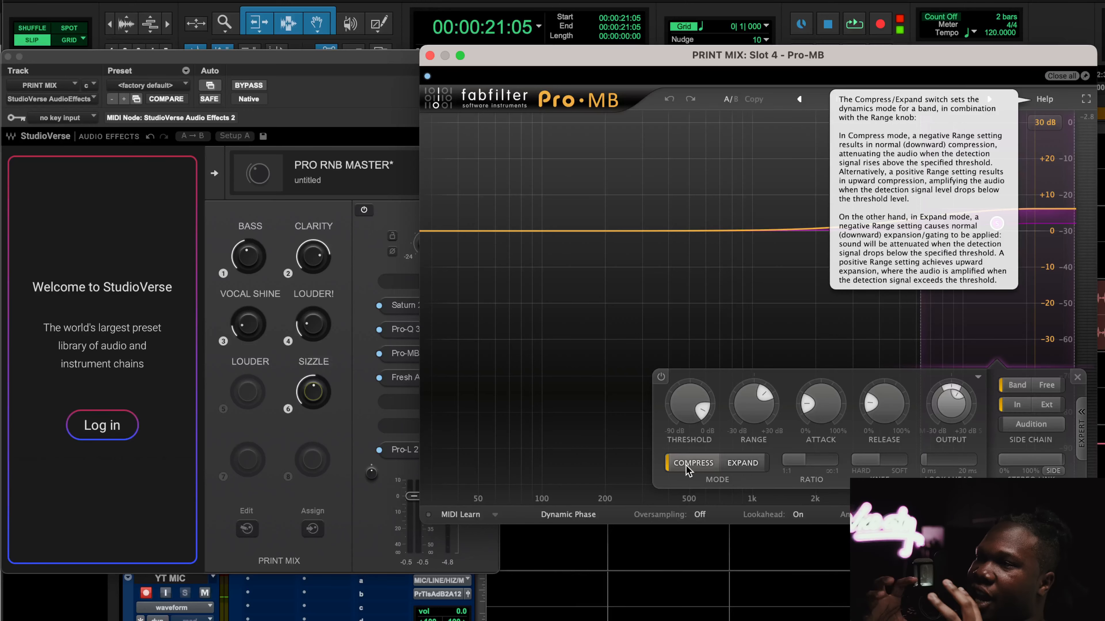
{"action": "mouse_move", "coordinate": [959, 215]}
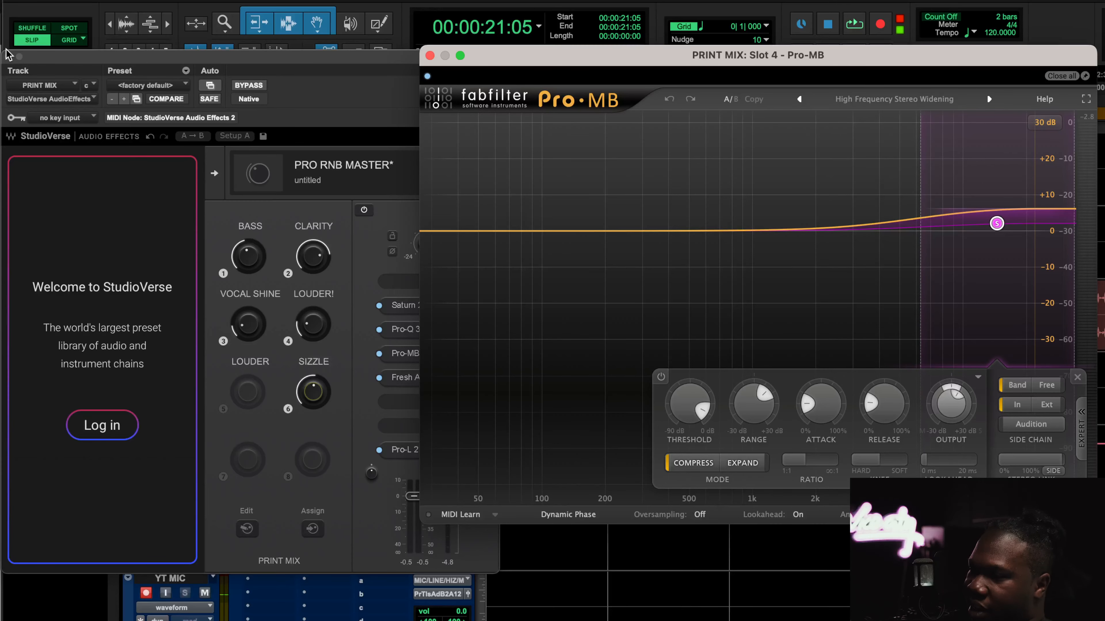
{"action": "left_click", "coordinate": [7, 57]}
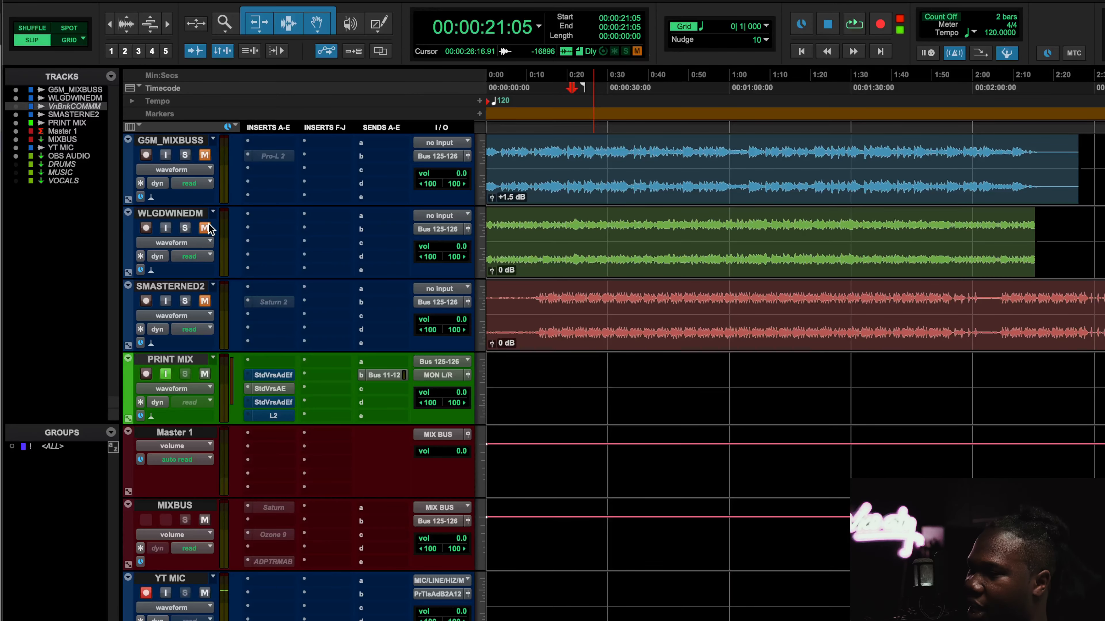
Open the next StudioVerse insert on PRINT MIX holding the Punchy Trap Master chain
{"action": "left_click", "coordinate": [208, 304]}
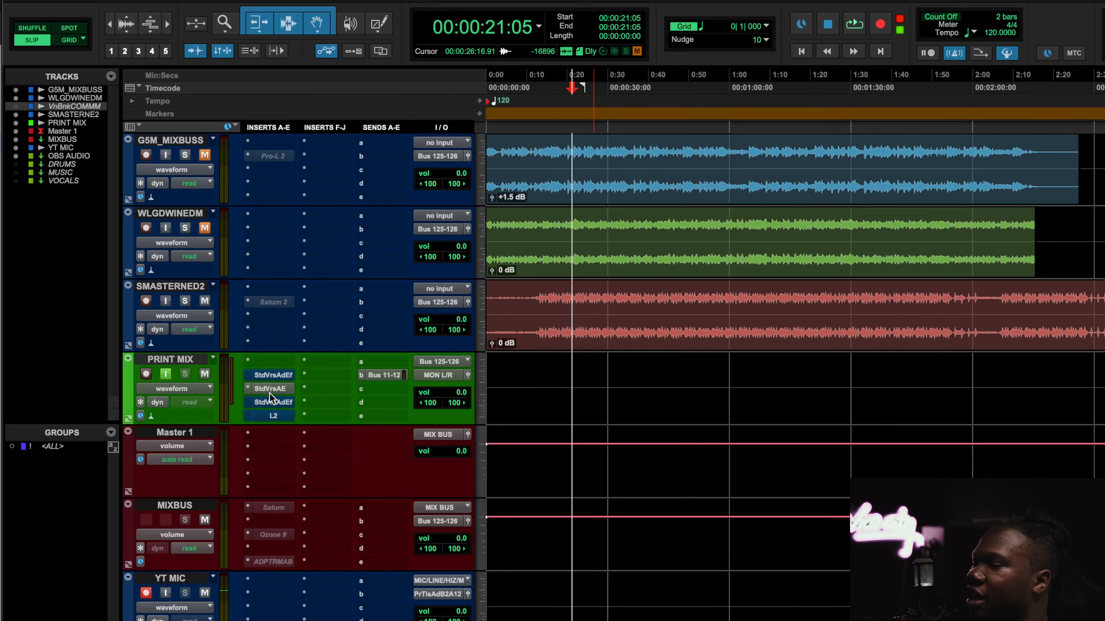
{"action": "left_click_drag", "start_coordinate": [269, 392], "coordinate": [274, 407]}
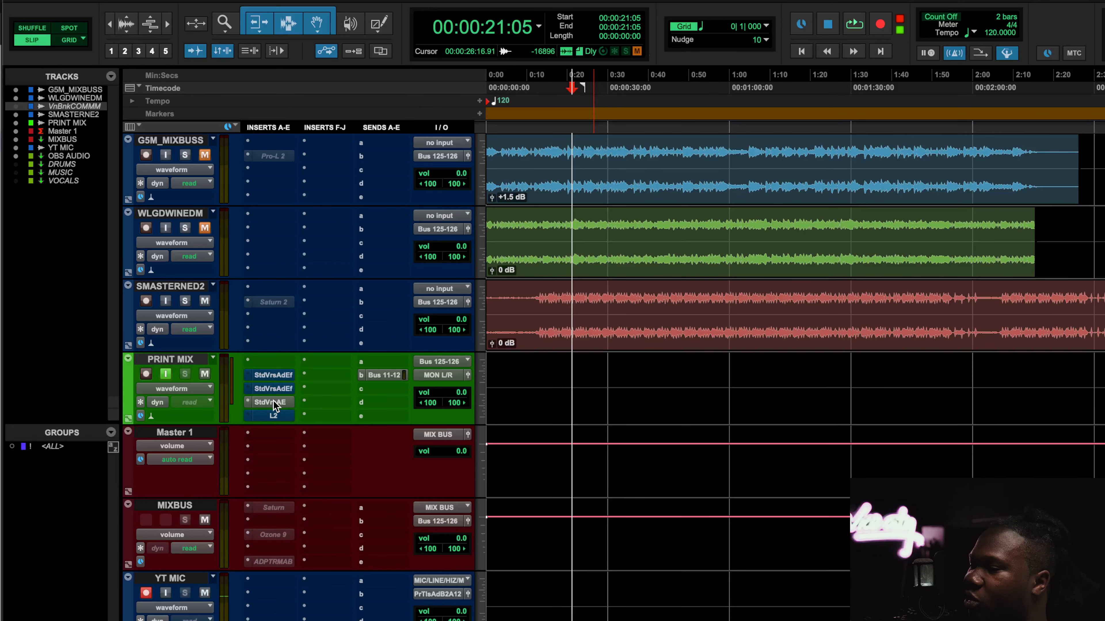
{"action": "left_click", "coordinate": [274, 406]}
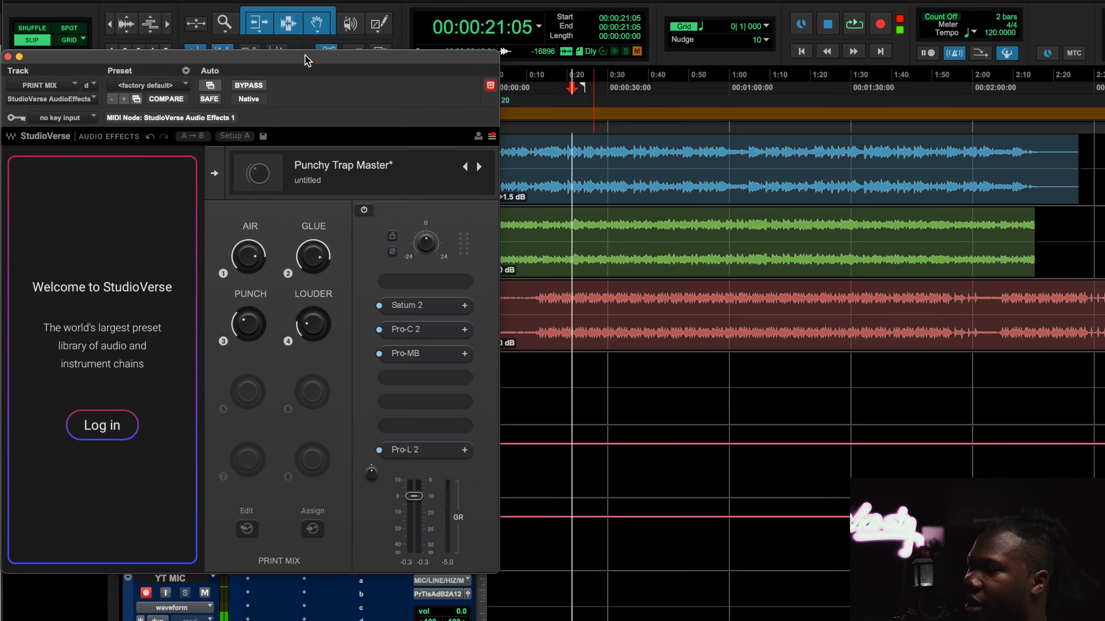
{"action": "left_click_drag", "start_coordinate": [302, 64], "coordinate": [521, 70]}
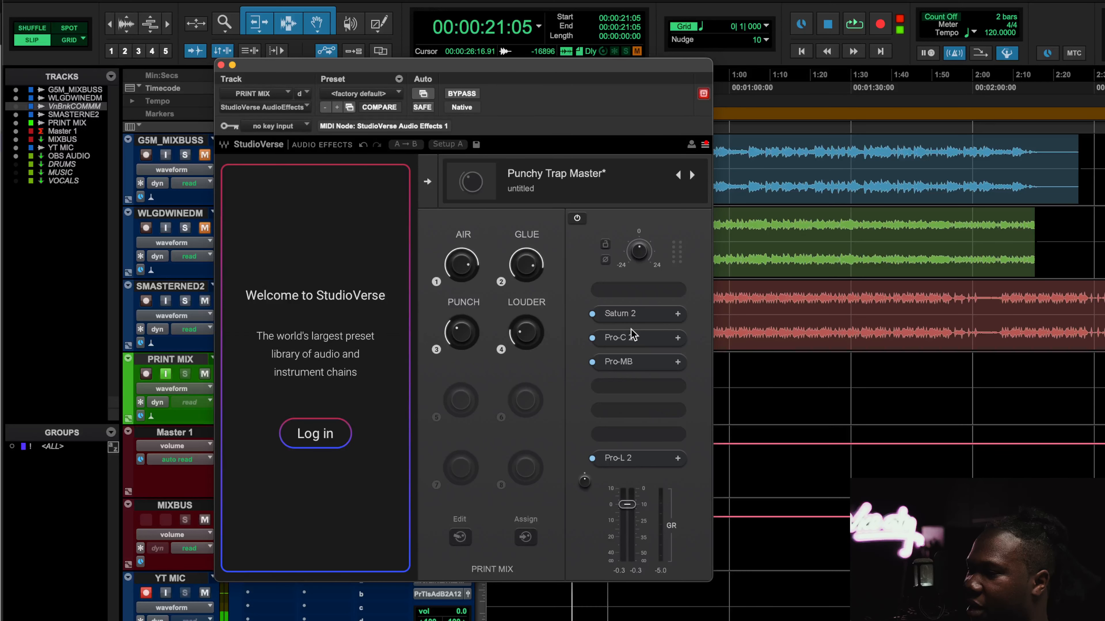
Open Saturn 2 in the Punchy Trap Master chain and select its saturation band
{"action": "left_click", "coordinate": [628, 313]}
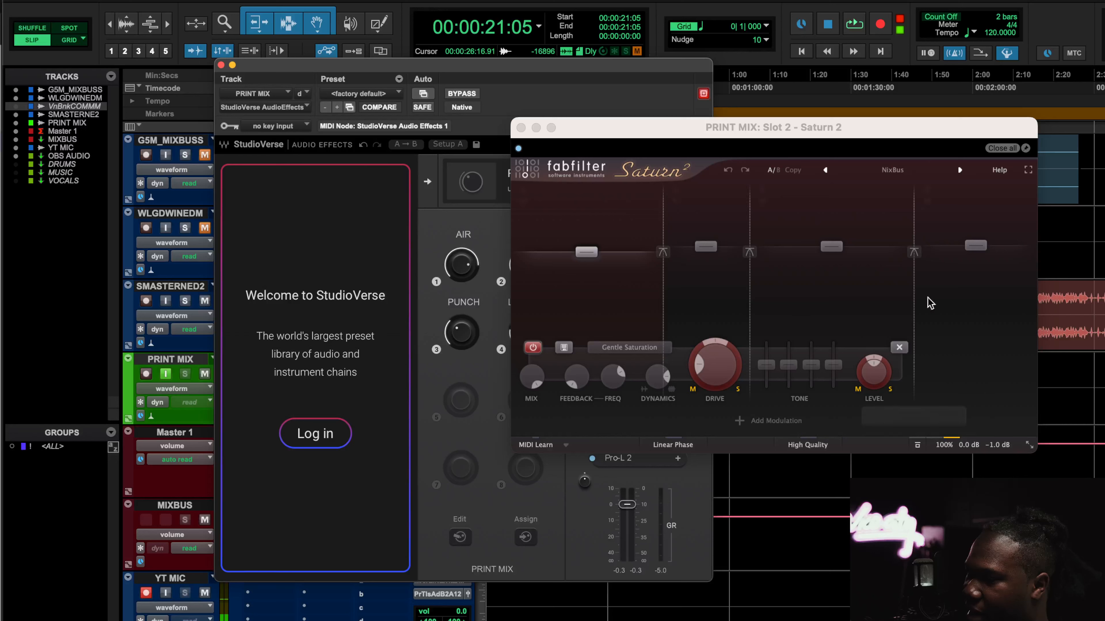
{"action": "left_click", "coordinate": [982, 313]}
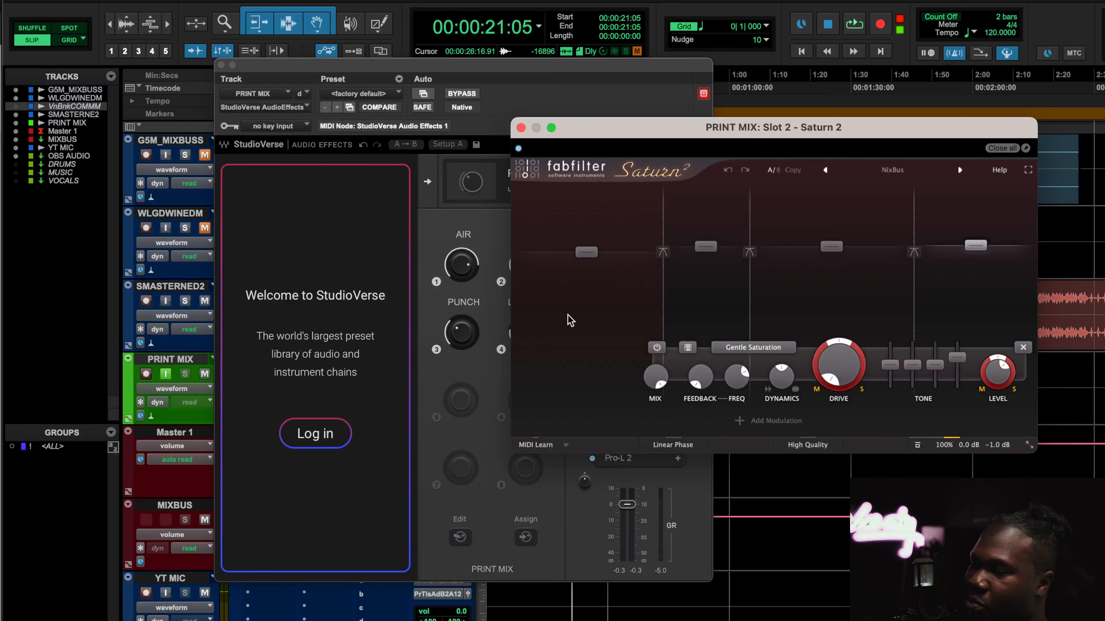
During playback, nudge the AIR macro slightly and stop playback
{"action": "key", "text": "space"}
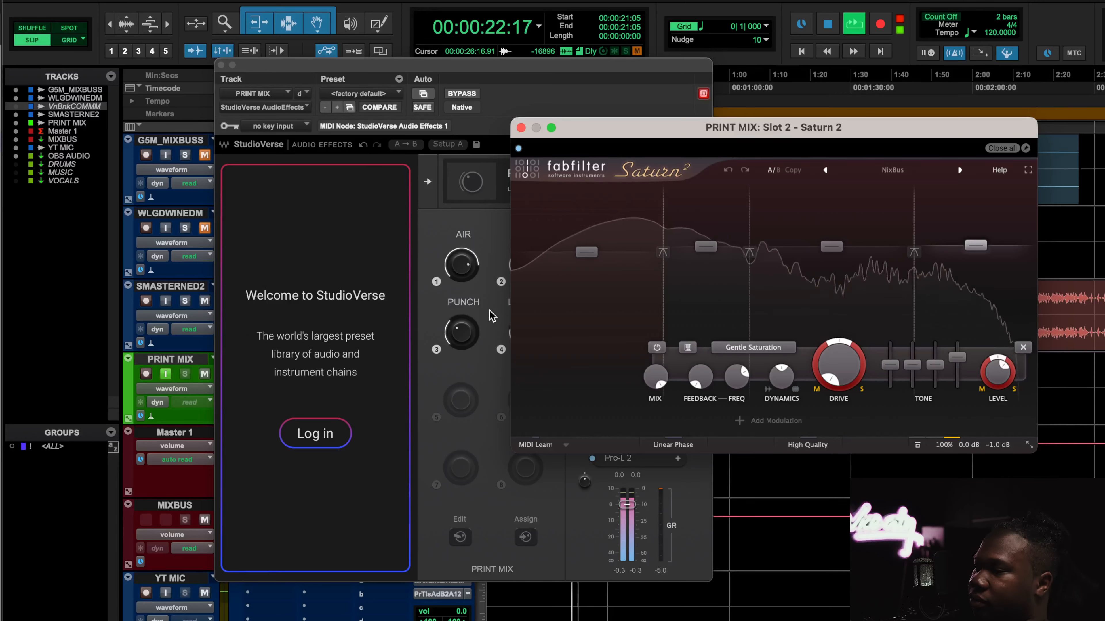
{"action": "mouse_move", "coordinate": [463, 269]}
{"action": "left_mouse_down"}
{"action": "mouse_move", "coordinate": [464, 331]}
{"action": "mouse_move", "coordinate": [463, 269]}
{"action": "left_mouse_up"}
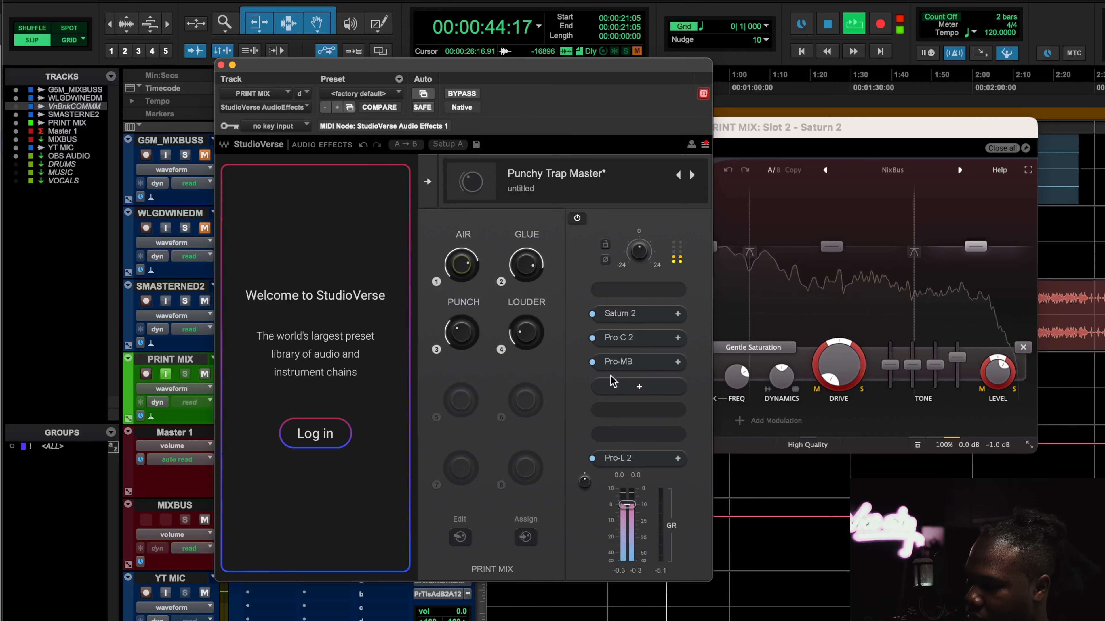
{"action": "key", "text": "space"}
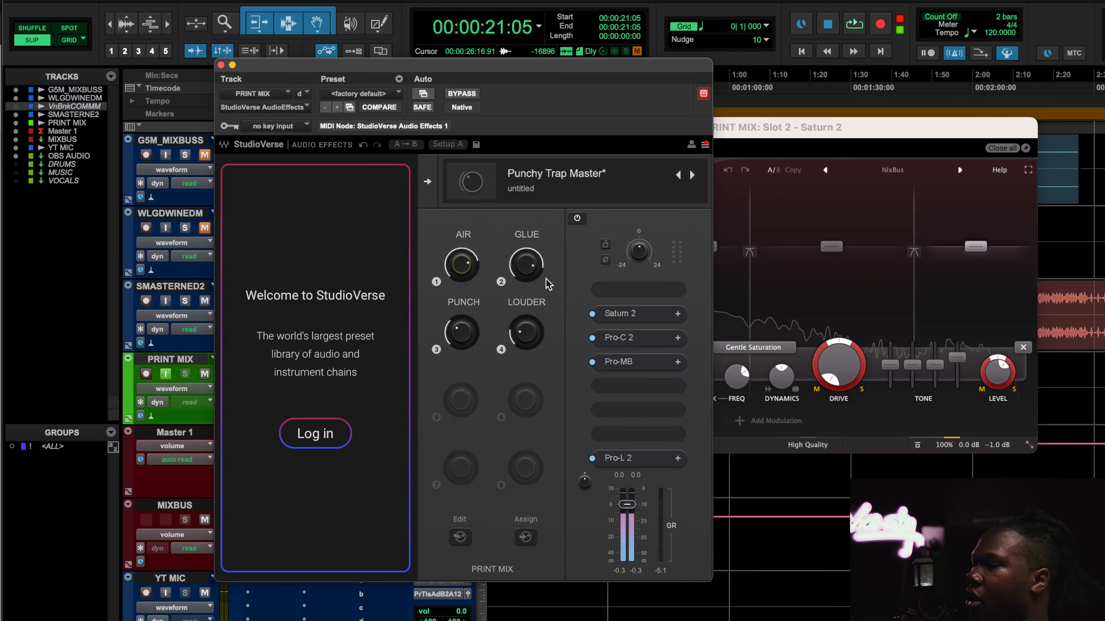
Open Pro-C 2, browse its compression Style options, and close the window
{"action": "left_click", "coordinate": [626, 338]}
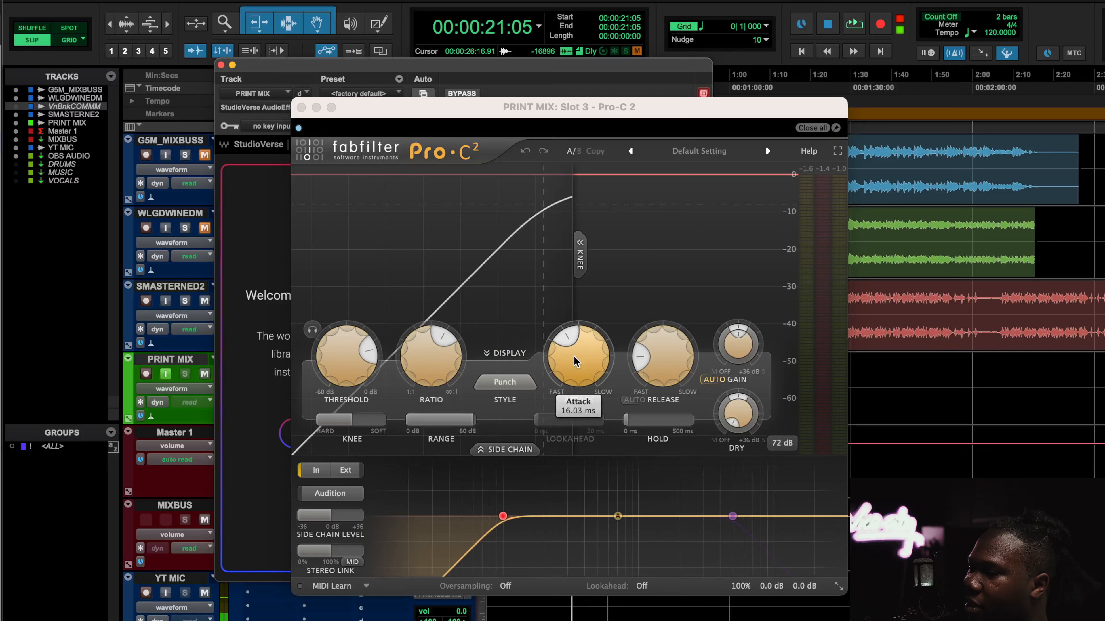
{"action": "left_click", "coordinate": [511, 389]}
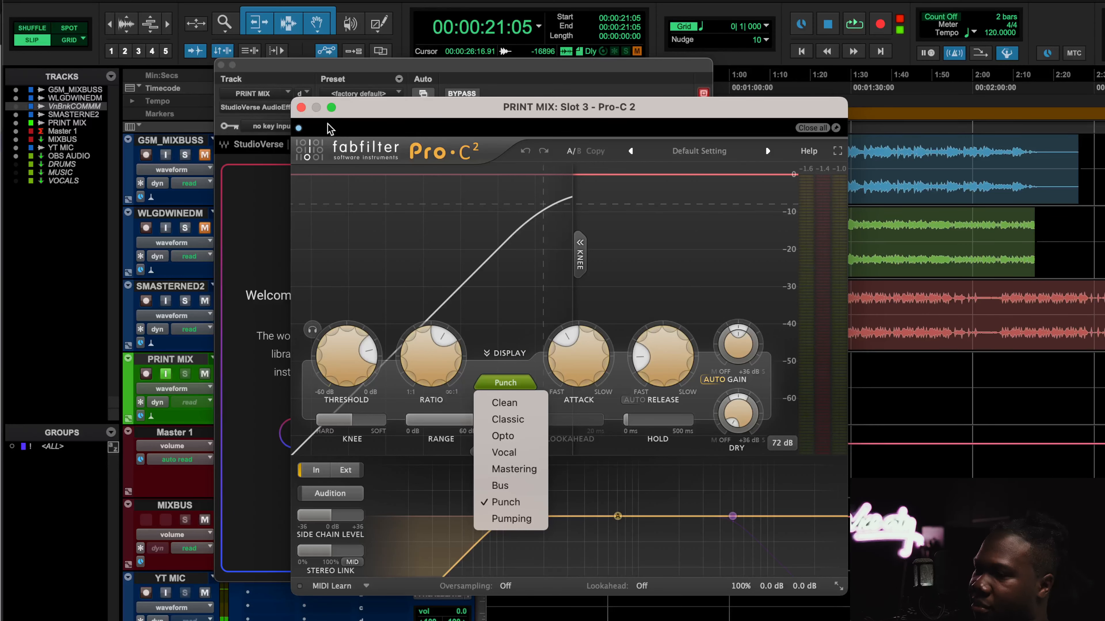
{"action": "left_click", "coordinate": [301, 106]}
{"action": "left_click", "coordinate": [301, 106]}
{"action": "mouse_move", "coordinate": [522, 269]}
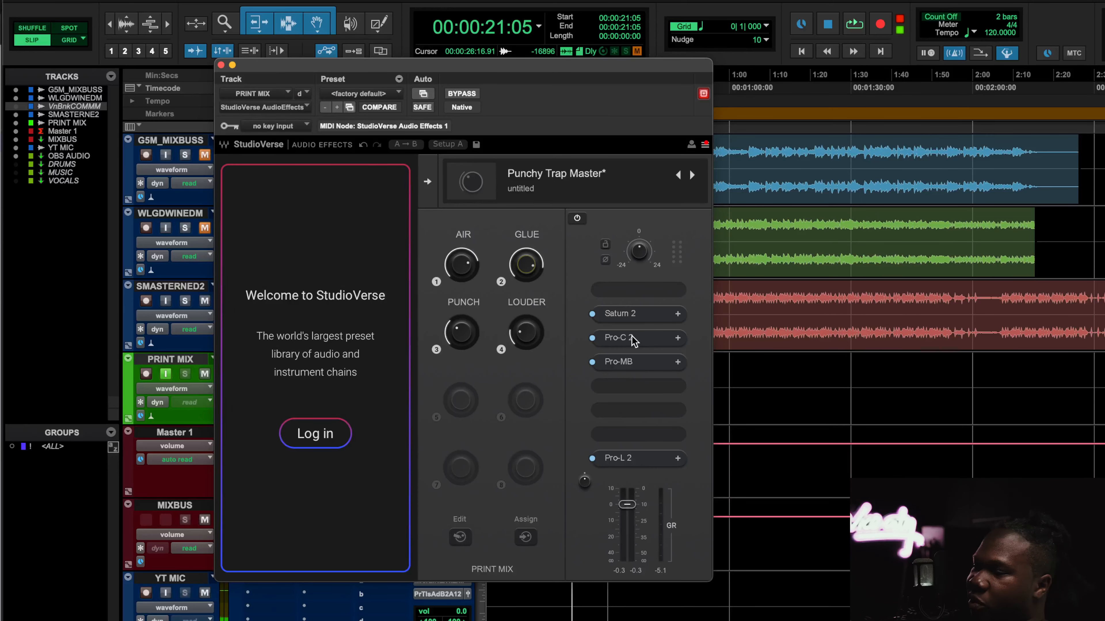
During playback, reopen Pro-C 2 and adjust the GLUE macro to about -9.66 dB, then close Pro-C 2
{"action": "key", "text": "space"}
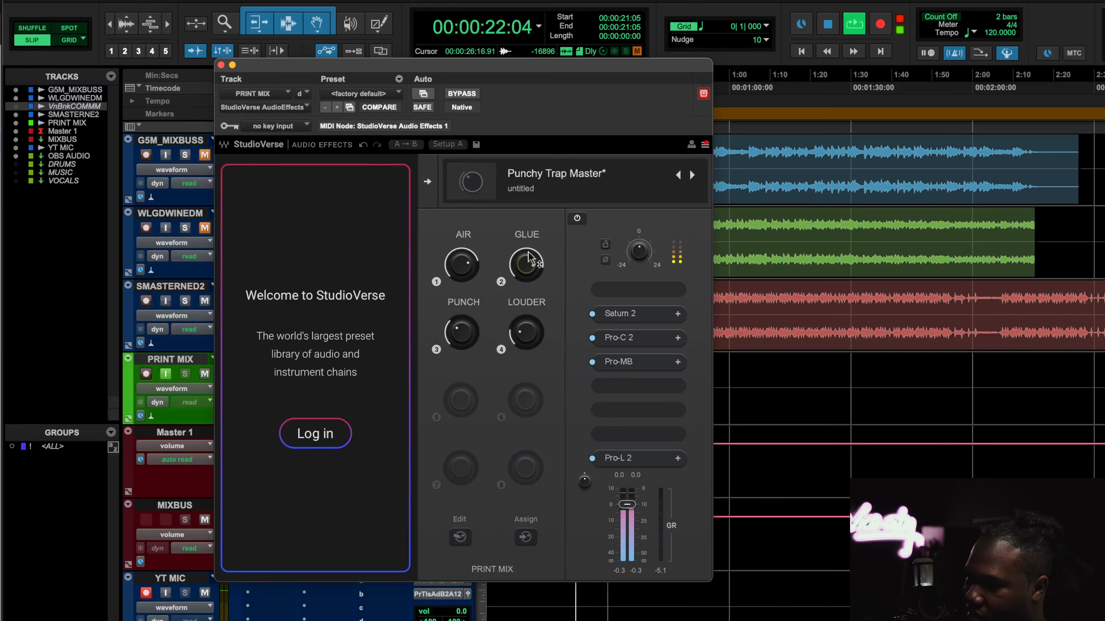
{"action": "left_click", "coordinate": [622, 341]}
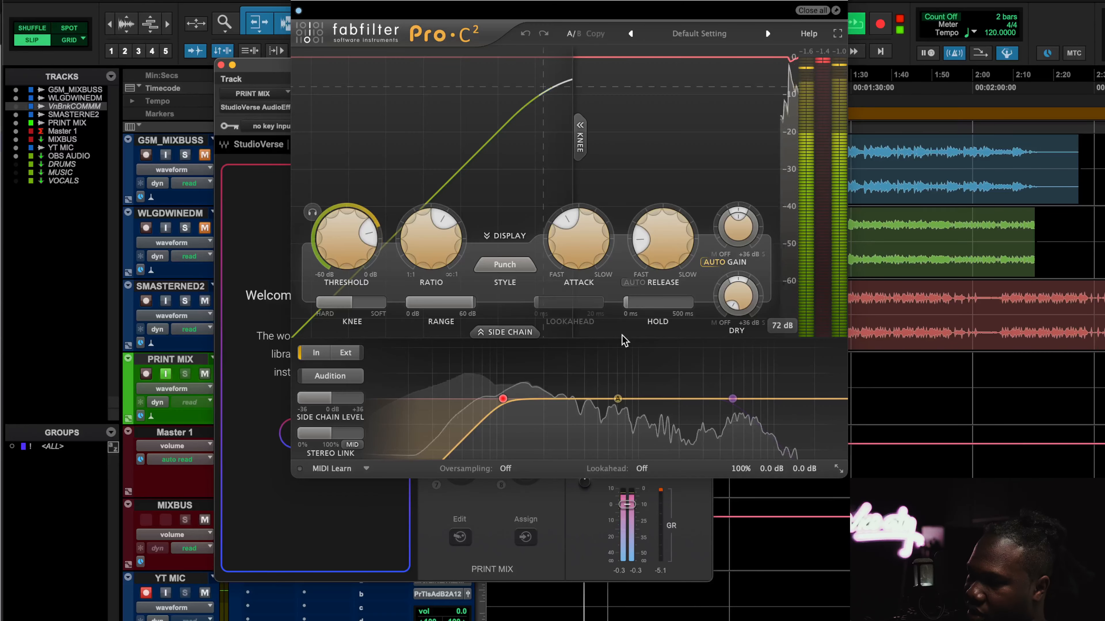
{"action": "left_click_drag", "start_coordinate": [607, 3], "coordinate": [885, 38]}
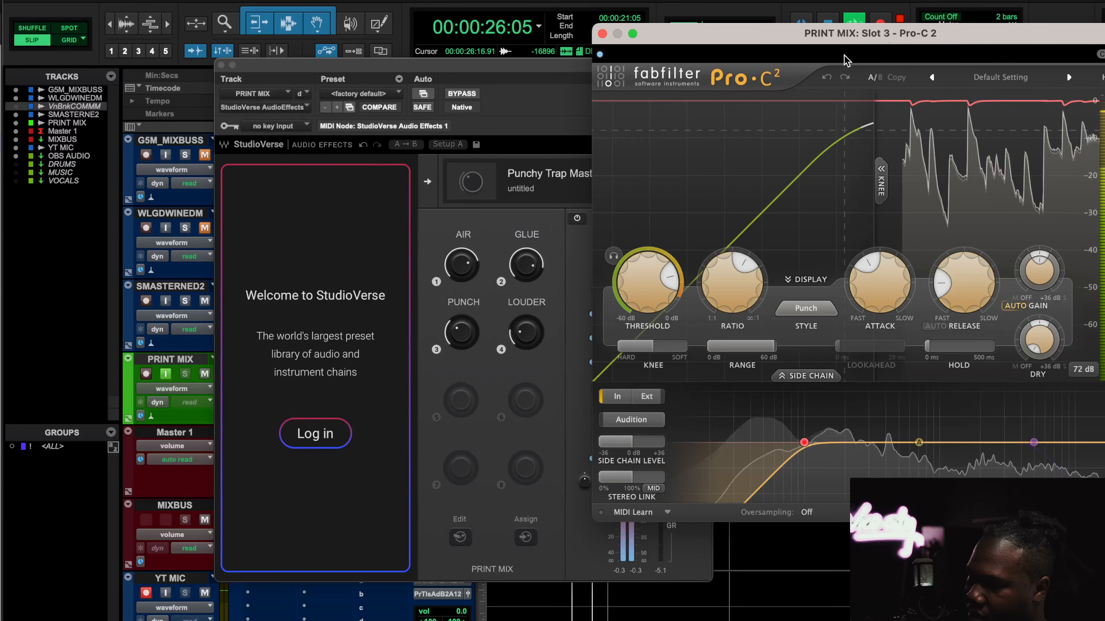
{"action": "left_click_drag", "start_coordinate": [527, 264], "coordinate": [527, 282]}
{"action": "left_click_drag", "start_coordinate": [883, 38], "coordinate": [945, 45]}
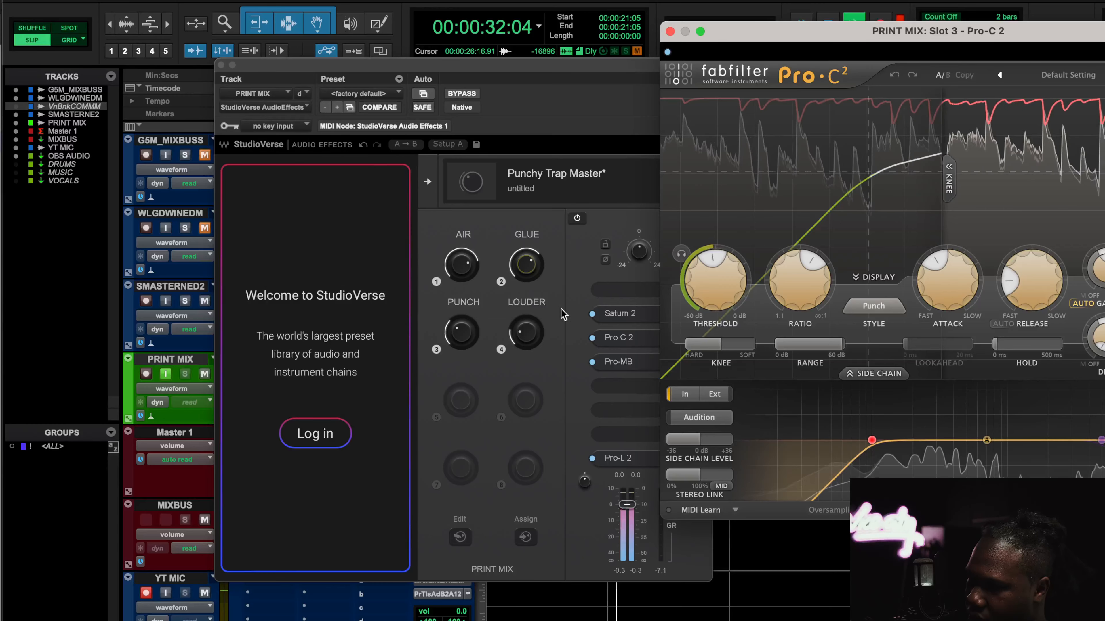
{"action": "left_click_drag", "start_coordinate": [532, 266], "coordinate": [531, 247]}
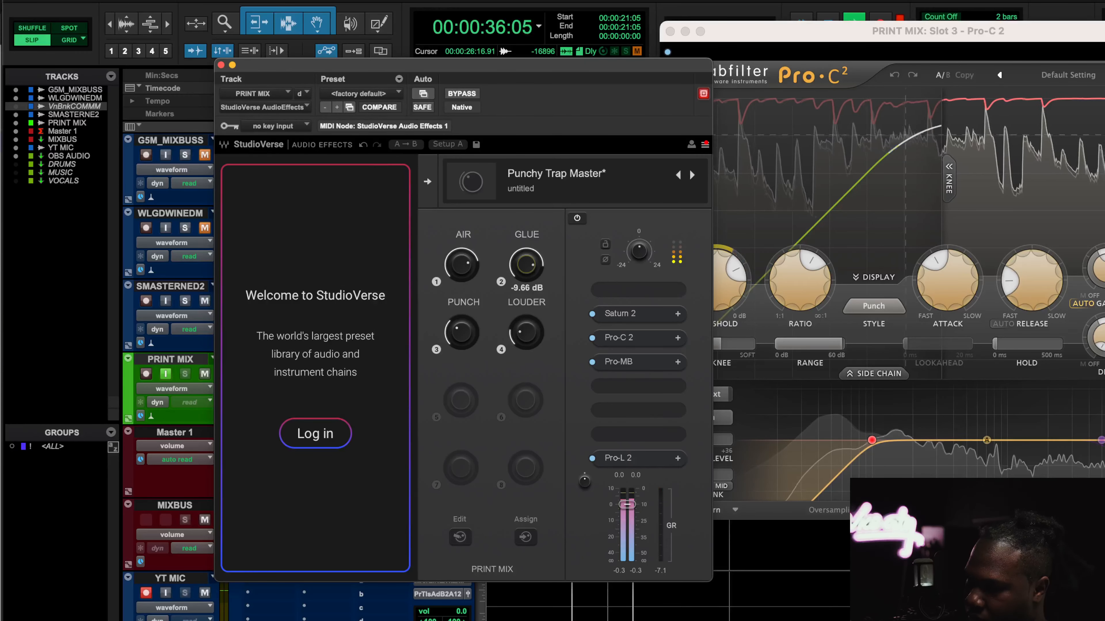
{"action": "left_click_drag", "start_coordinate": [851, 29], "coordinate": [606, 30]}
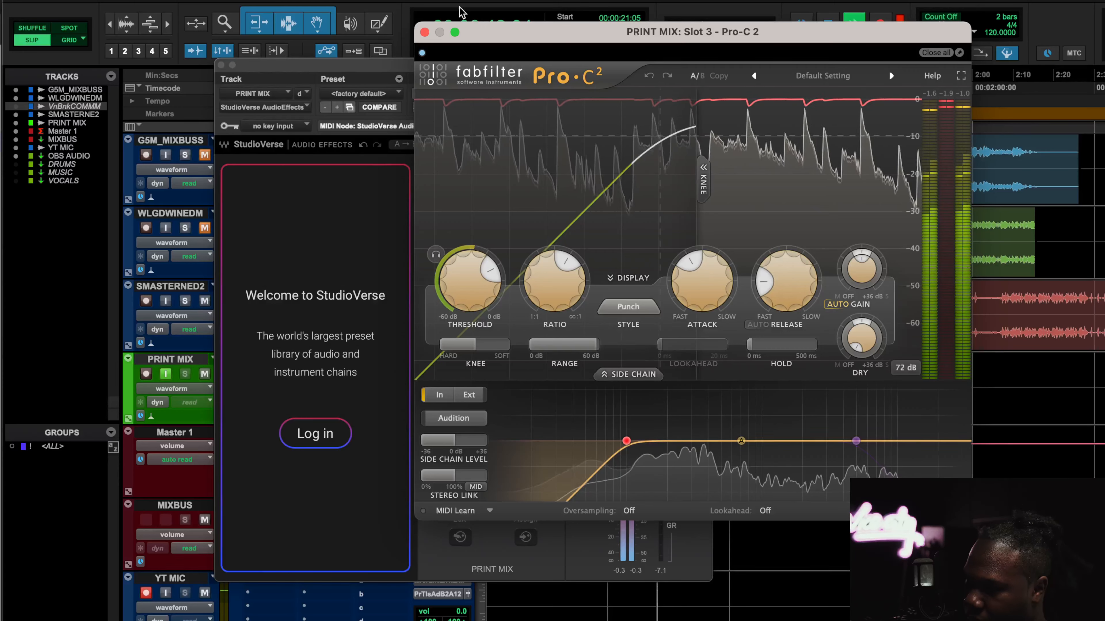
{"action": "left_click", "coordinate": [424, 32]}
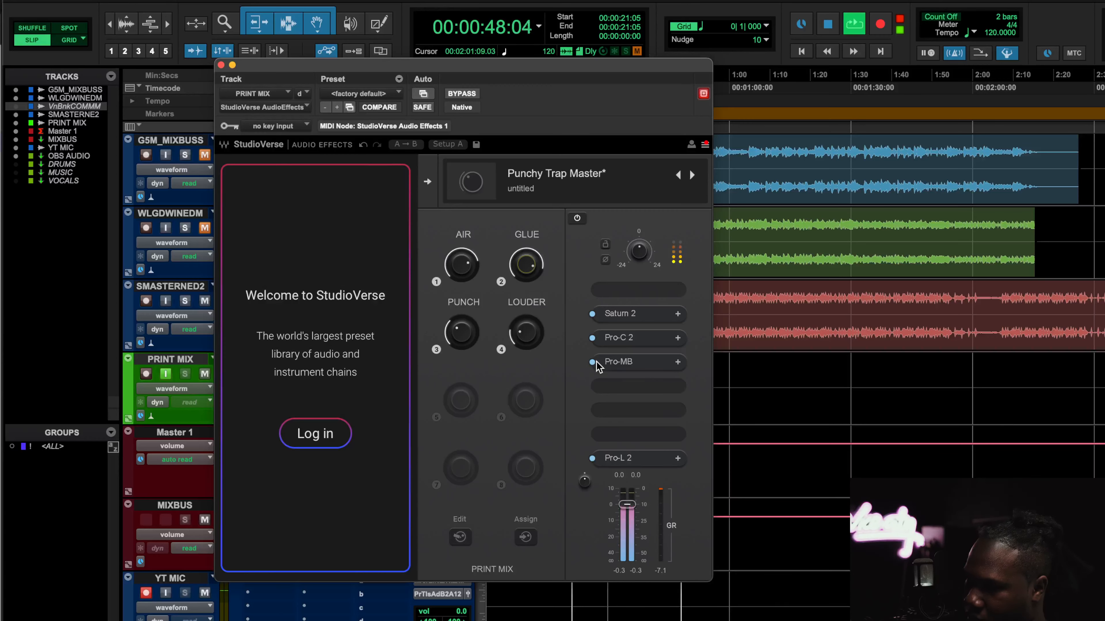
Inspect the Pro-L 2 limiter and Pro-C 2 windows, stopping playback and closing each
{"action": "left_click", "coordinate": [626, 458]}
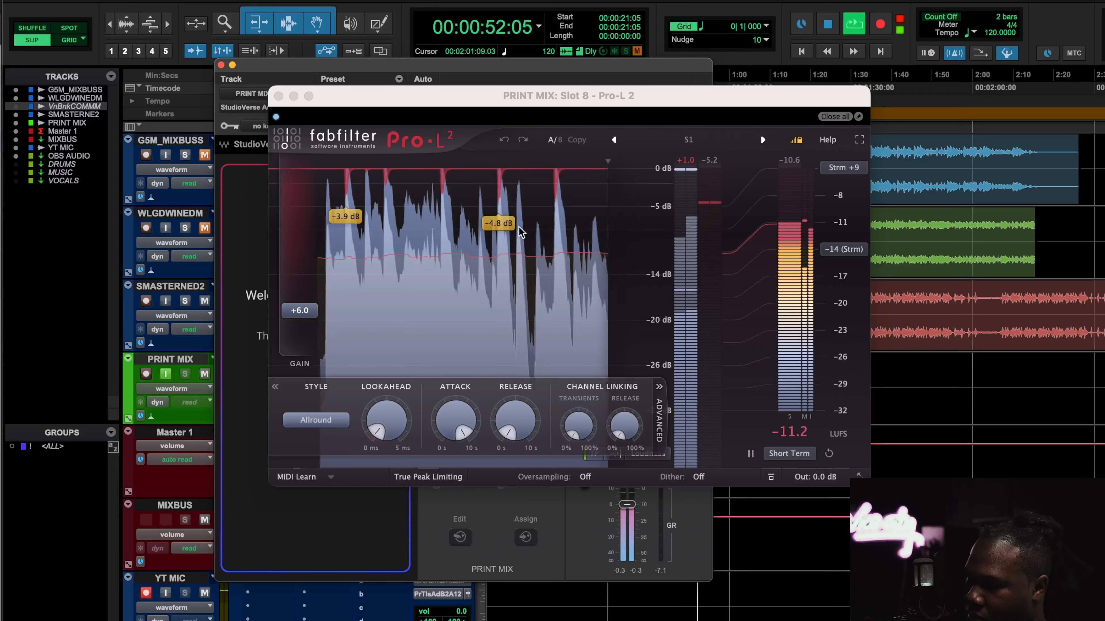
{"action": "mouse_move", "coordinate": [300, 271]}
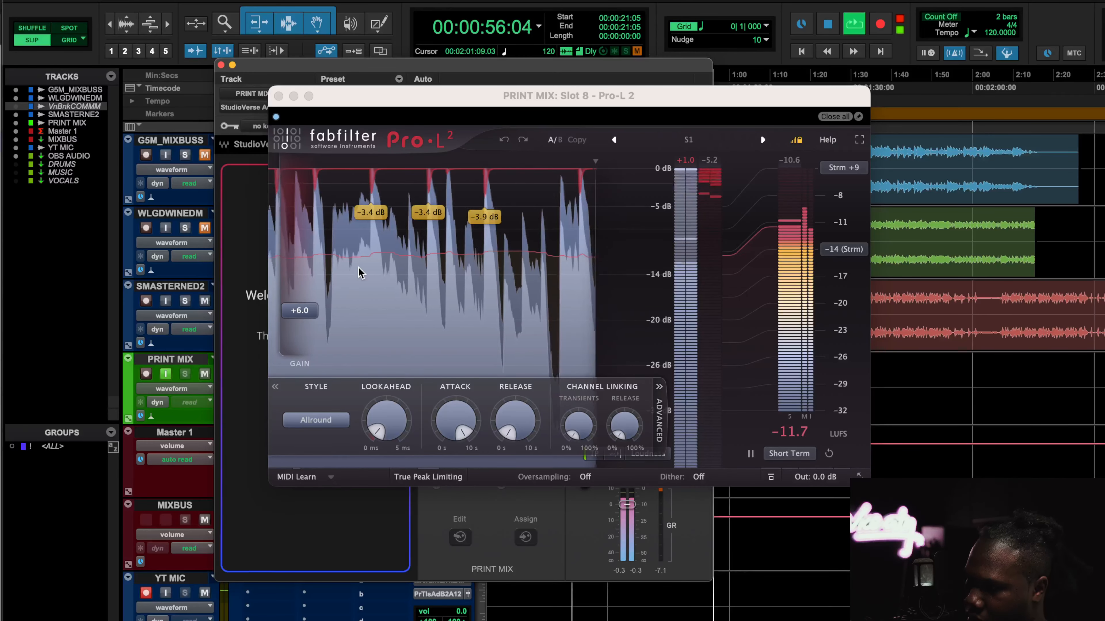
{"action": "key", "text": "space"}
{"action": "left_click", "coordinate": [278, 96]}
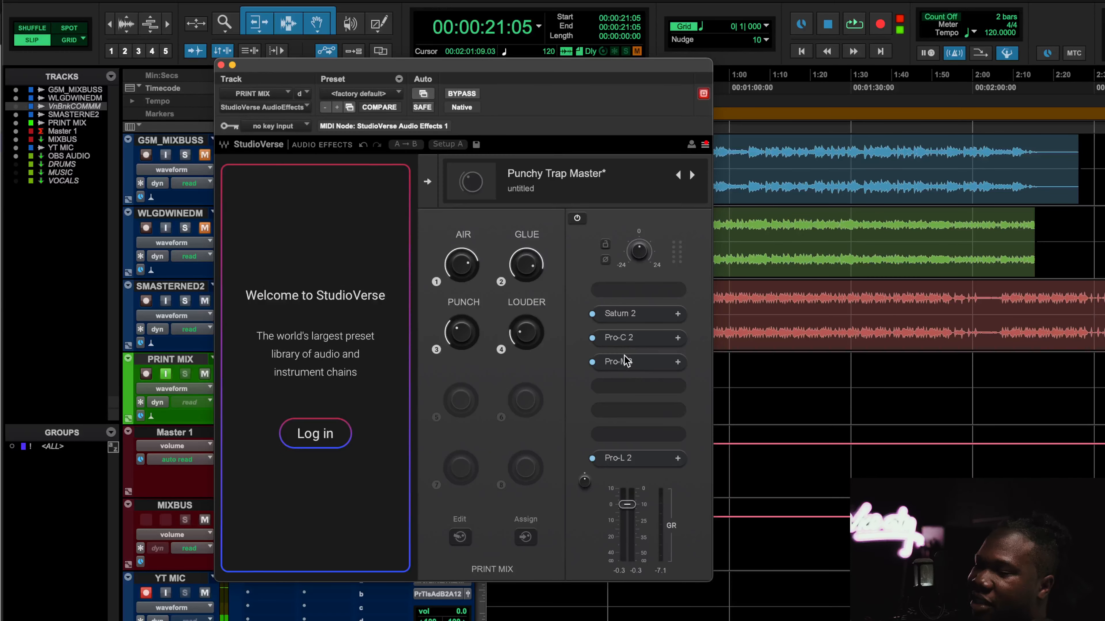
{"action": "left_click", "coordinate": [619, 338]}
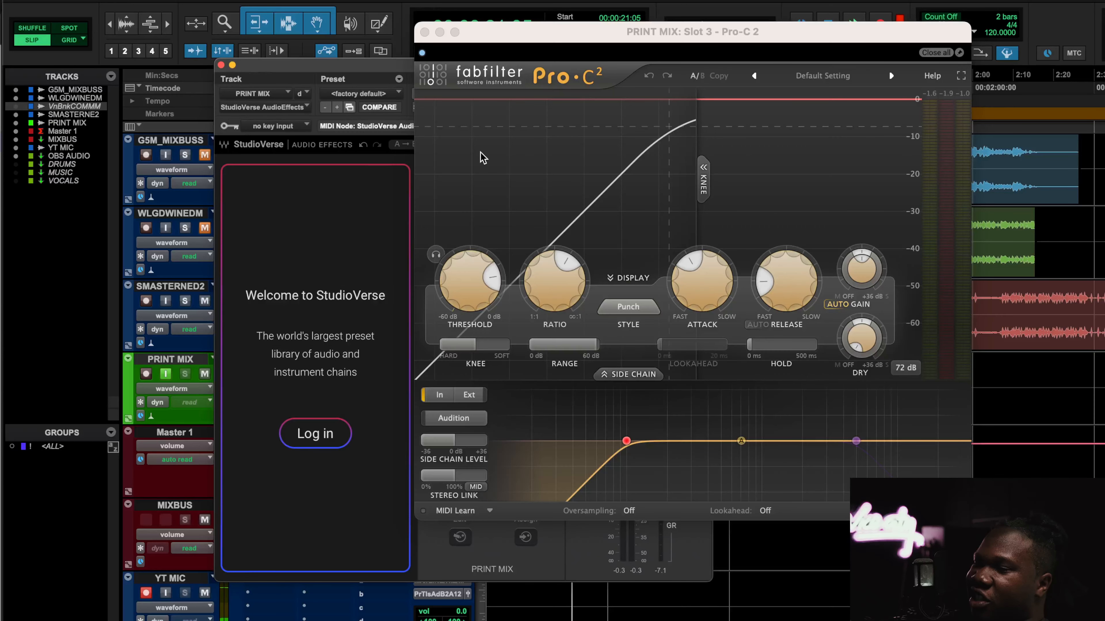
{"action": "left_click", "coordinate": [424, 32]}
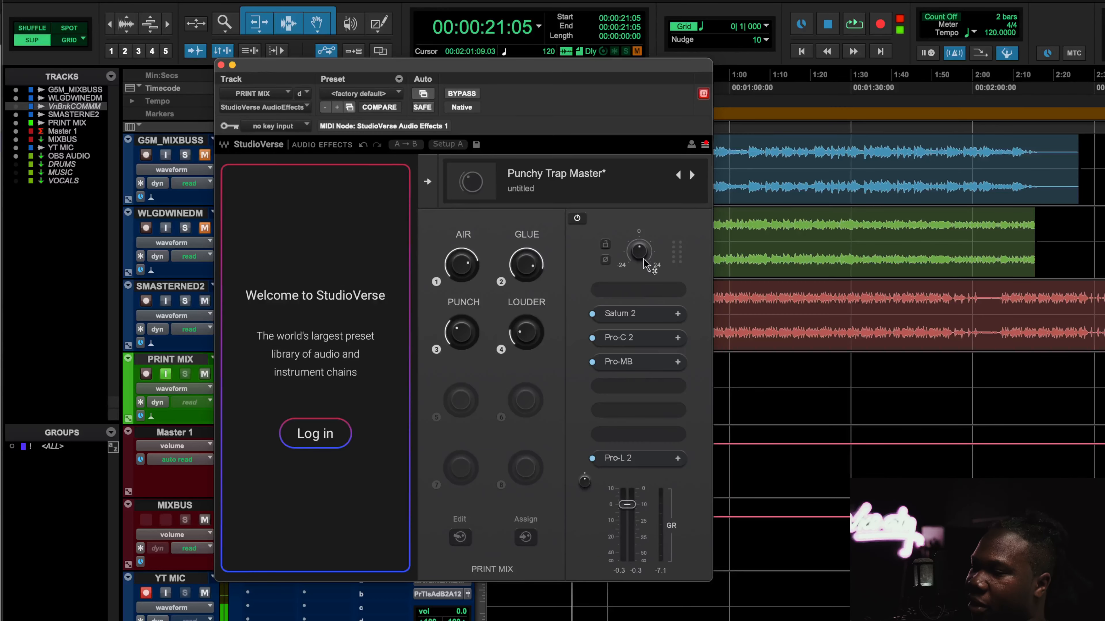
Open the Pro-MB multiband compressor from the chain and arrange its window beside the StudioVerse plugin window
{"action": "left_click", "coordinate": [625, 360]}
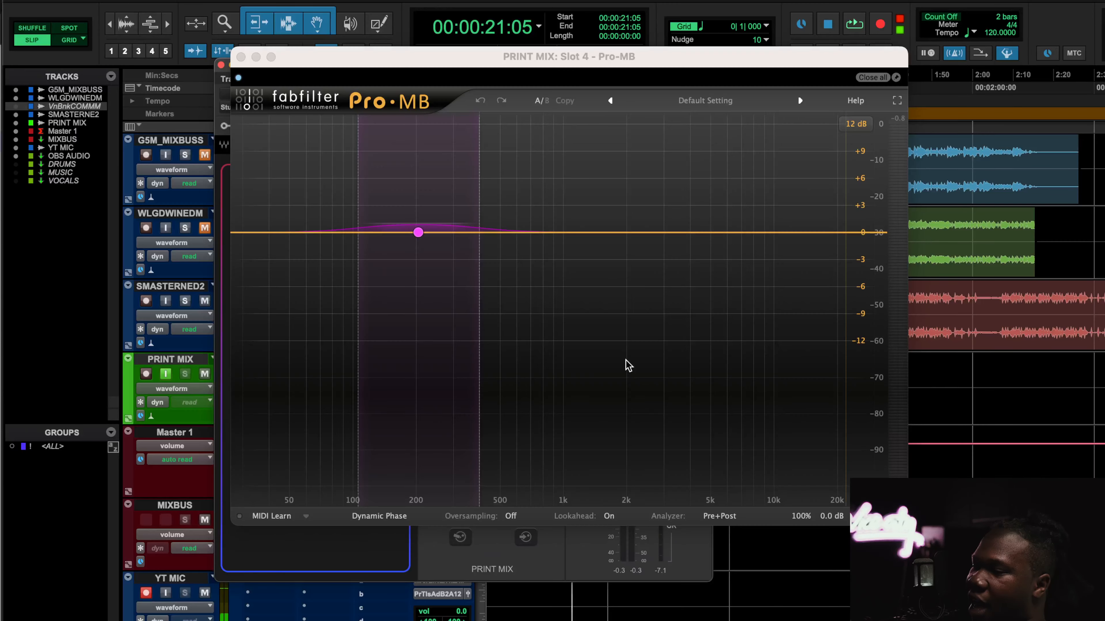
{"action": "left_click", "coordinate": [239, 57]}
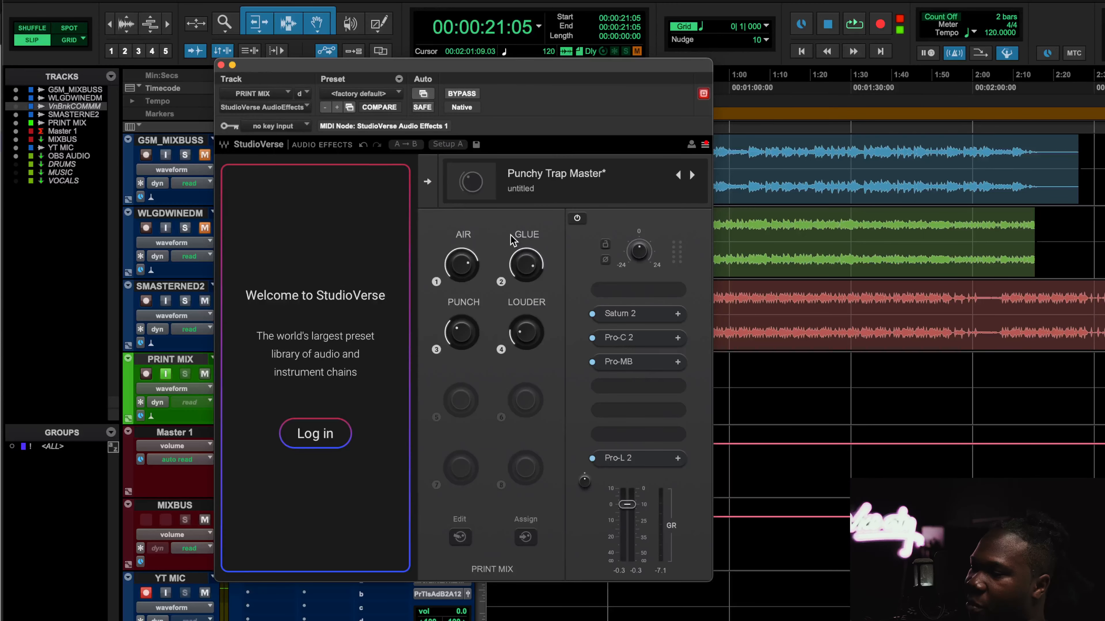
{"action": "left_click", "coordinate": [632, 368]}
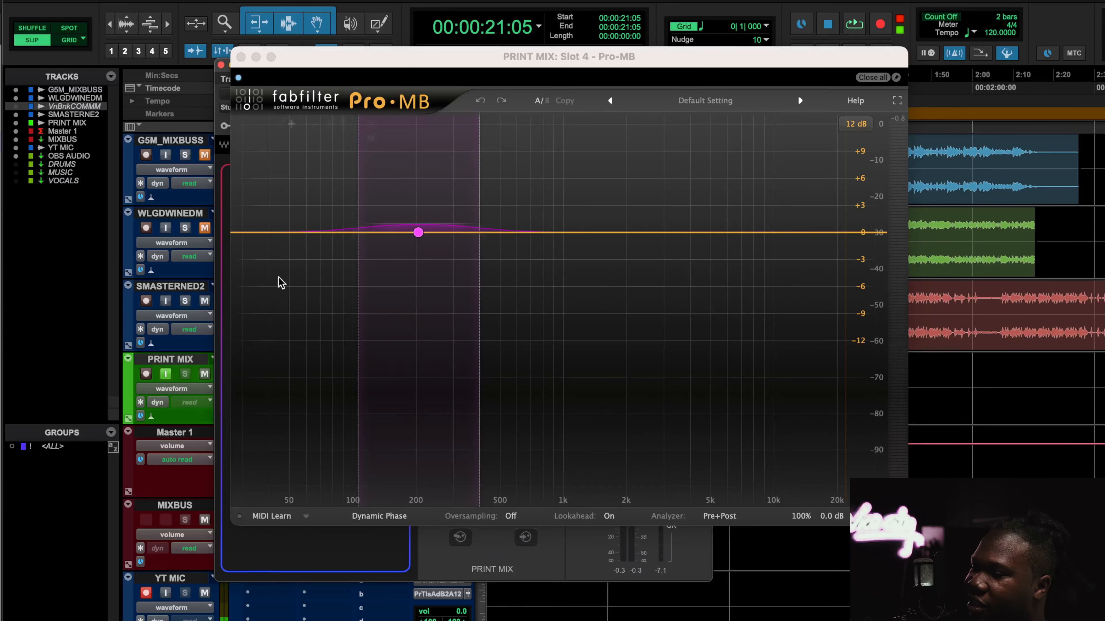
{"action": "left_click_drag", "start_coordinate": [428, 60], "coordinate": [738, 101]}
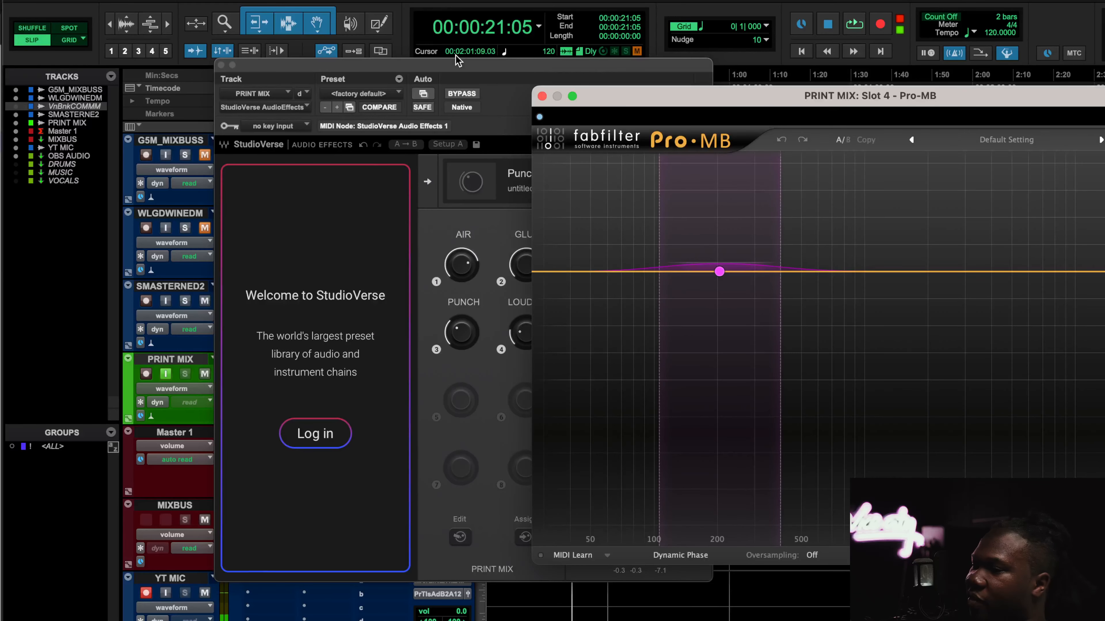
{"action": "left_click_drag", "start_coordinate": [469, 69], "coordinate": [350, 72]}
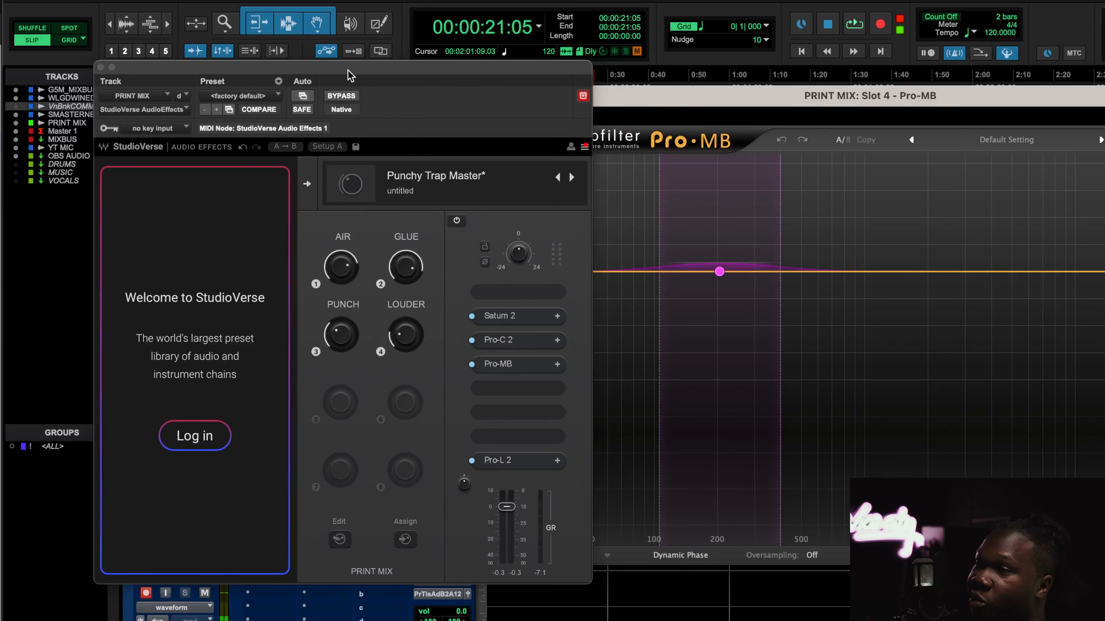
During playback, raise the PUNCH macro to +1.50 dB while watching Pro-MB, then stop playback
{"action": "key", "text": "space"}
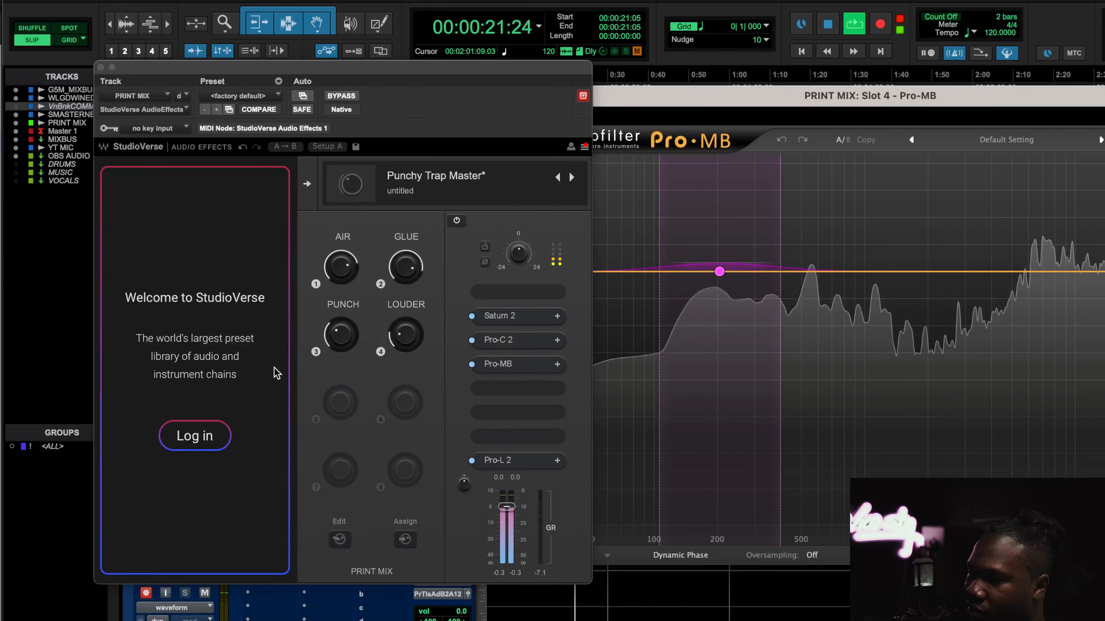
{"action": "mouse_move", "coordinate": [340, 334]}
{"action": "mouse_move", "coordinate": [341, 334]}
{"action": "left_mouse_down"}
{"action": "mouse_move", "coordinate": [341, 304]}
{"action": "mouse_move", "coordinate": [338, 328]}
{"action": "left_mouse_up"}
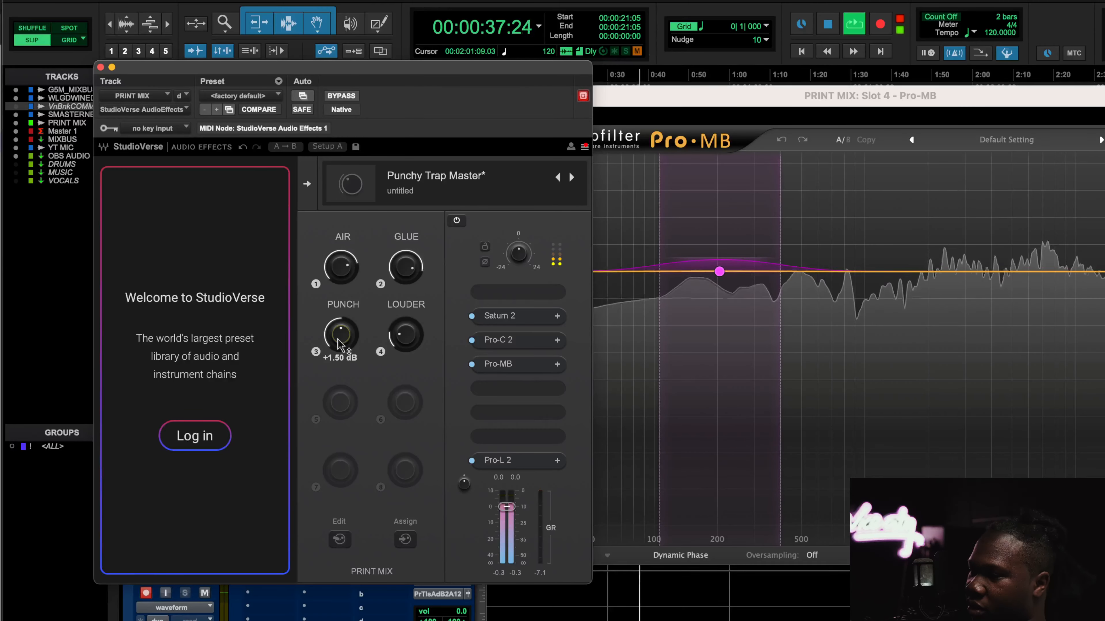
{"action": "key", "text": "space"}
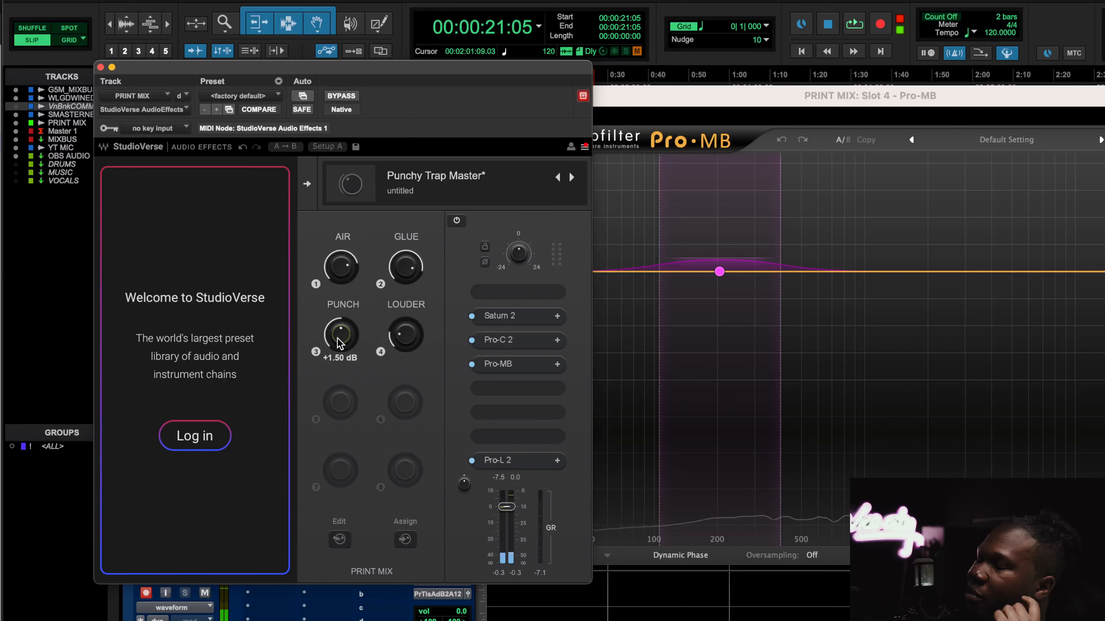